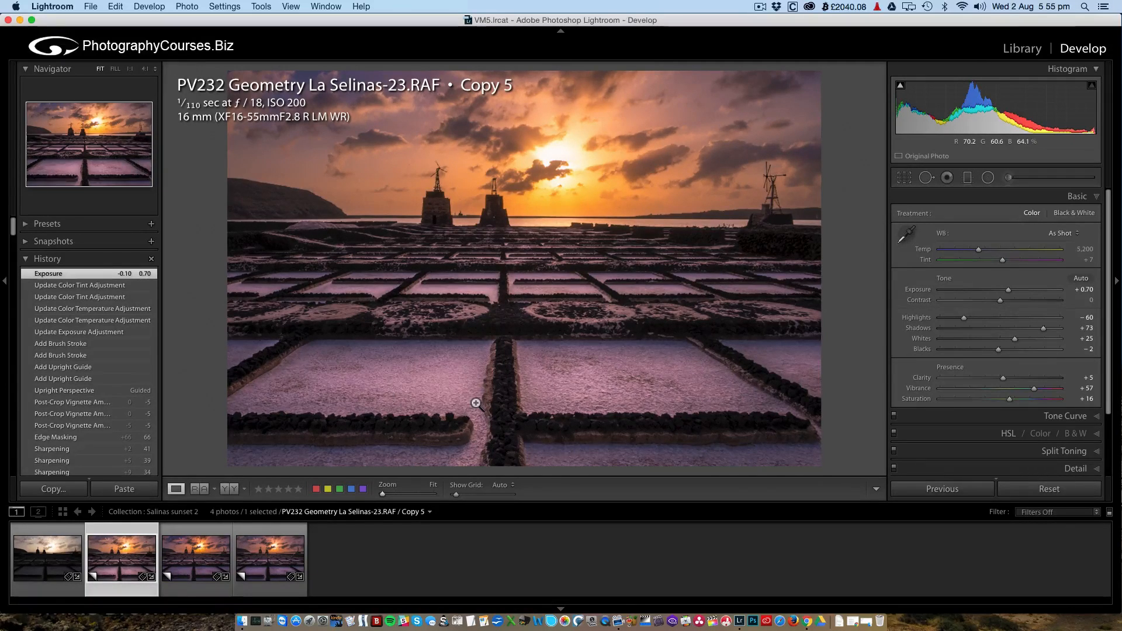
- Compare the Copy 5 and Copy 2 edits of the salt-pan sunset by alternating between them
click(190, 562)
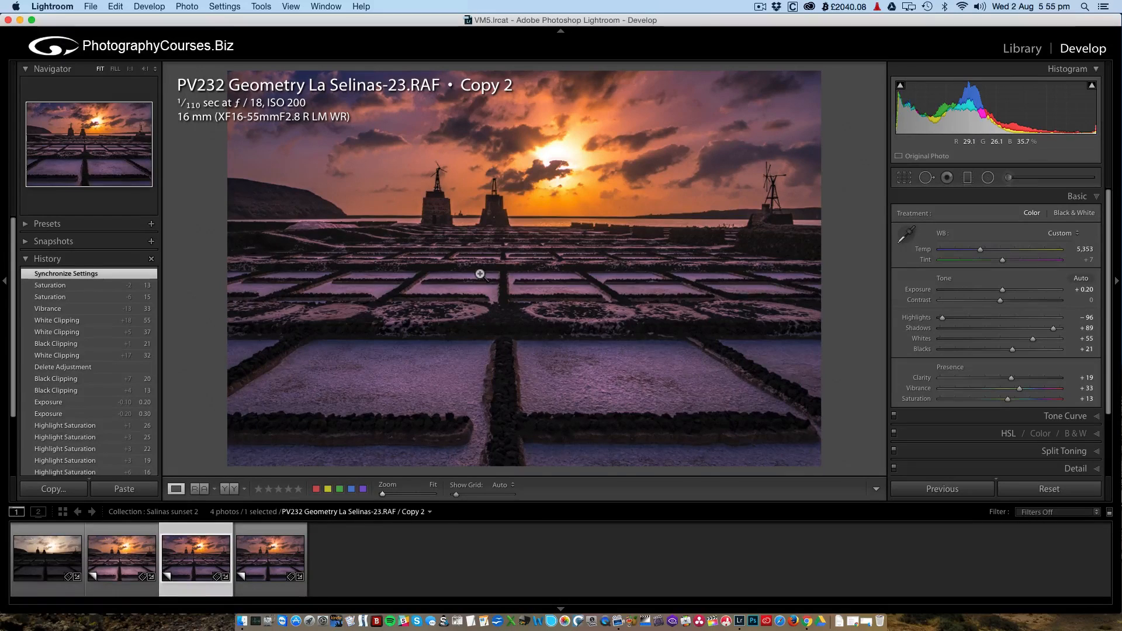
key(Left)
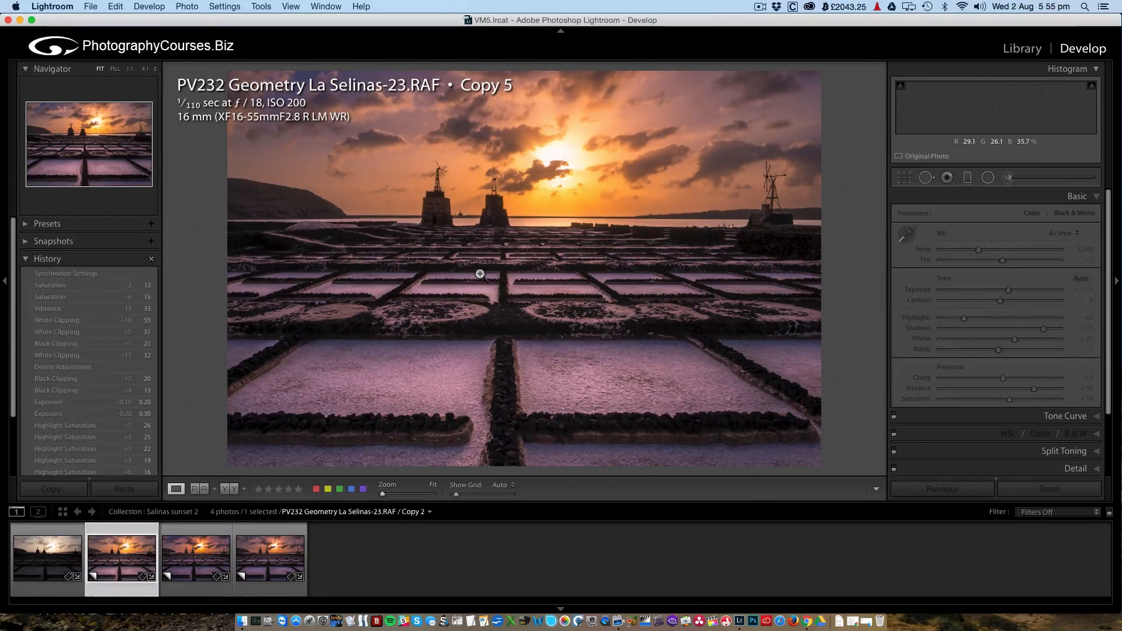
key(Right)
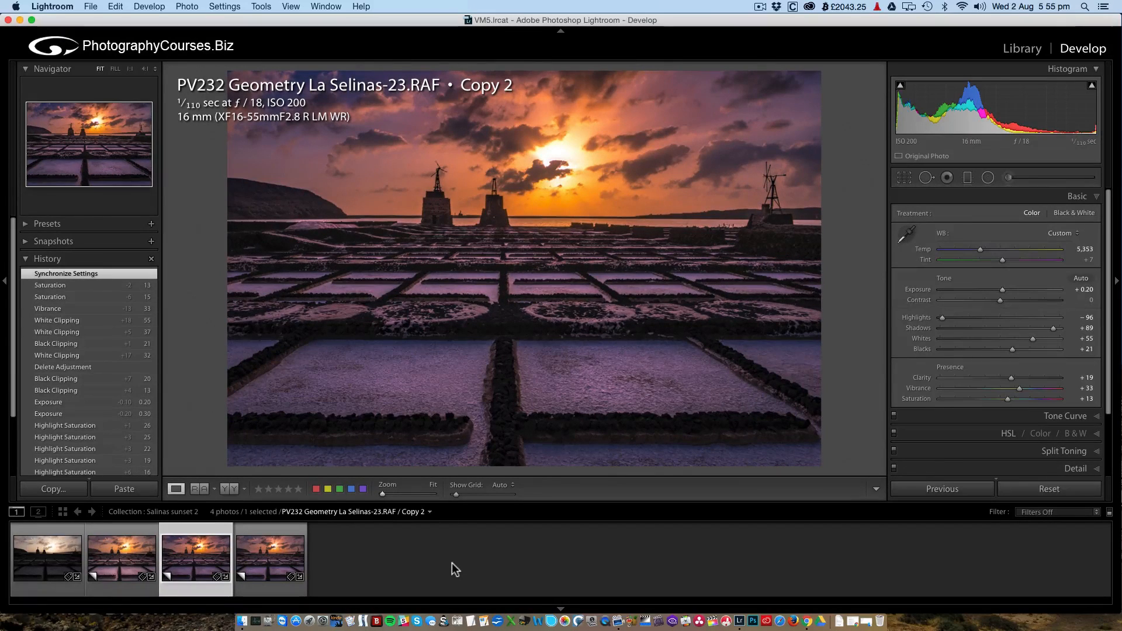
key(Left)
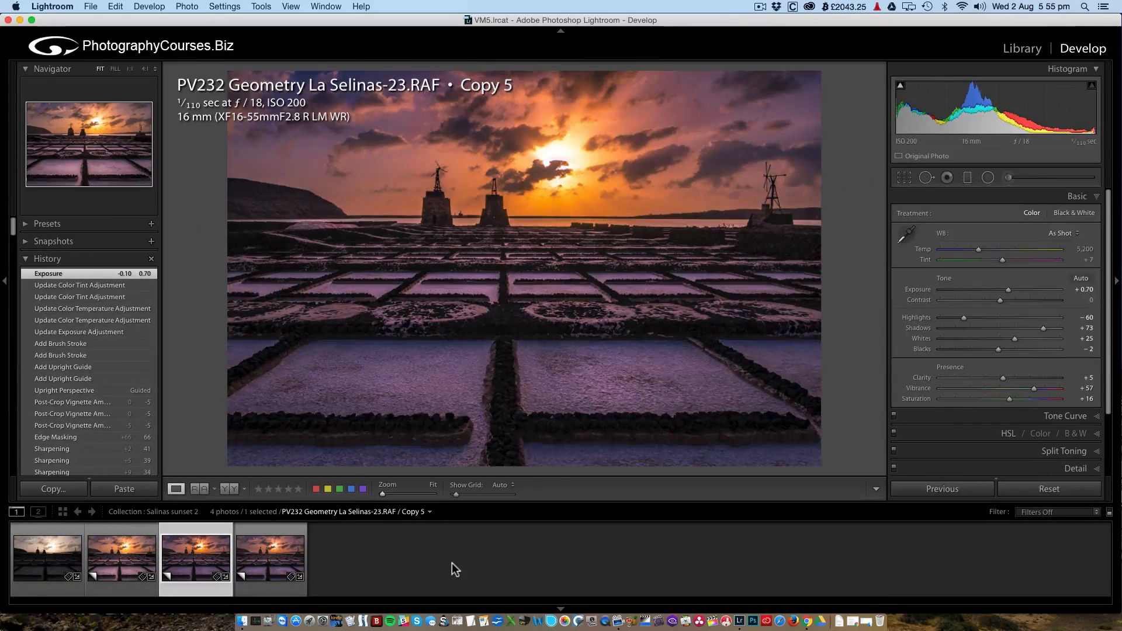
key(Right)
key(Left)
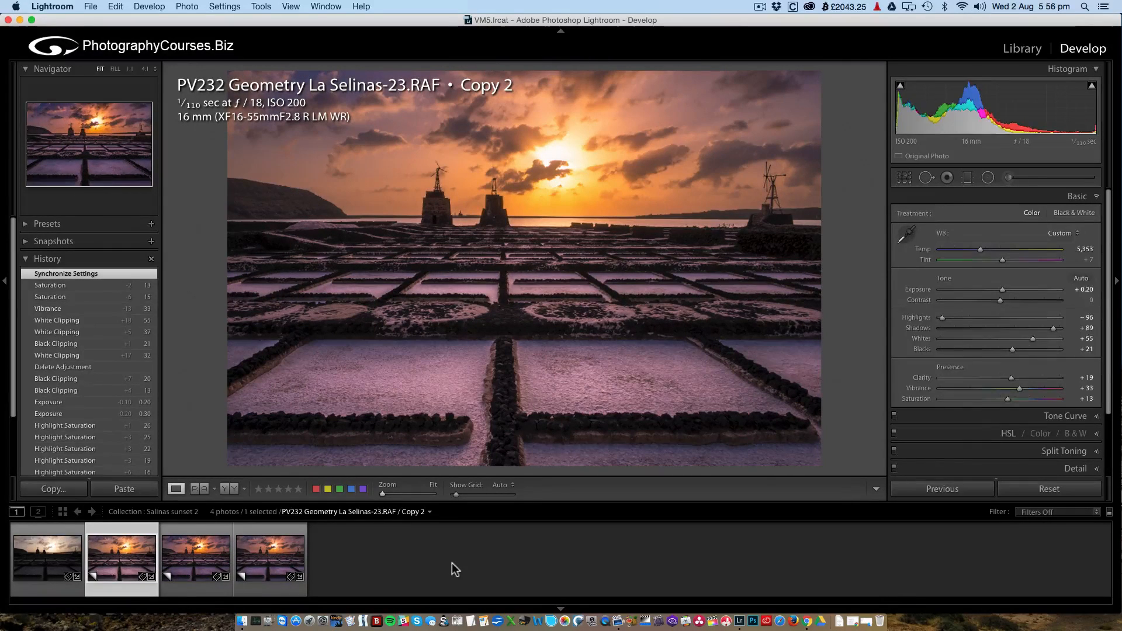
key(Right)
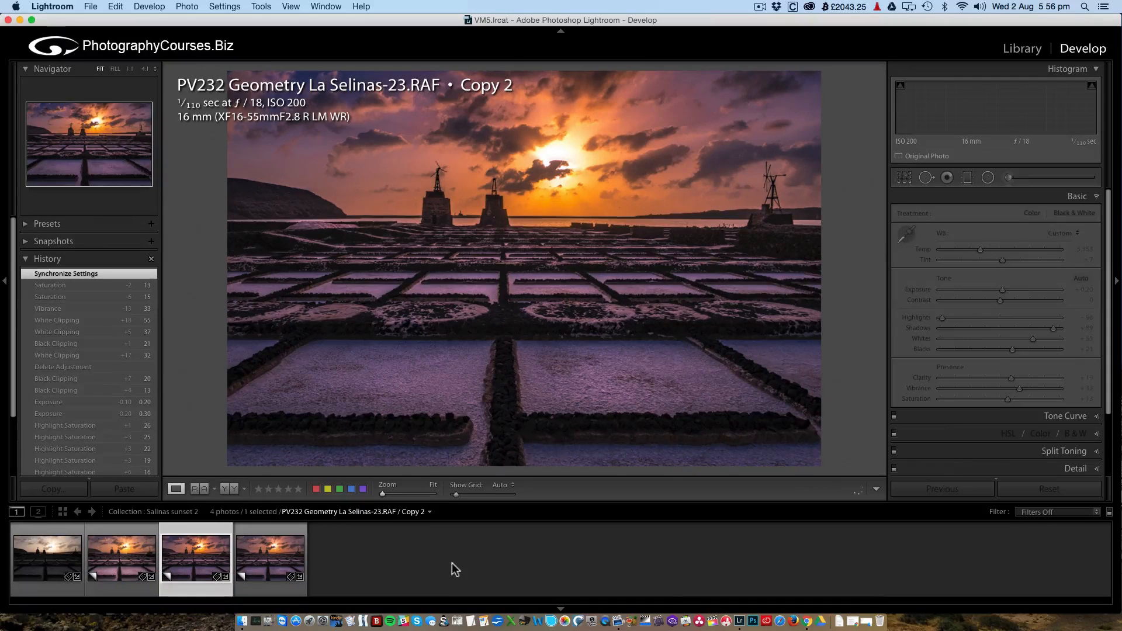
key(Left)
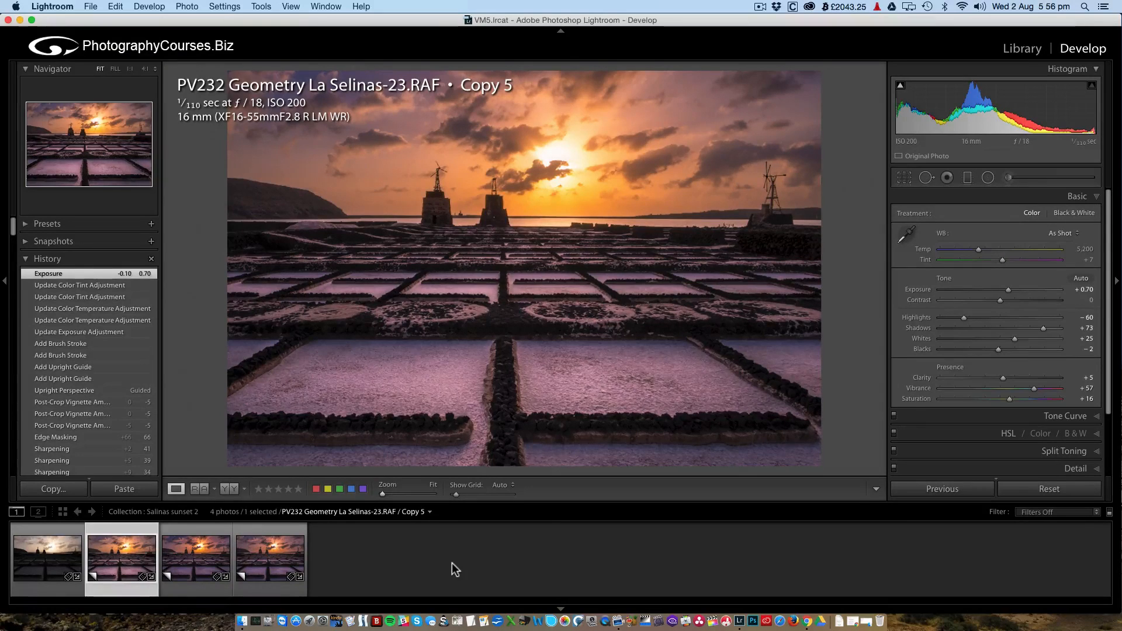
key(Right)
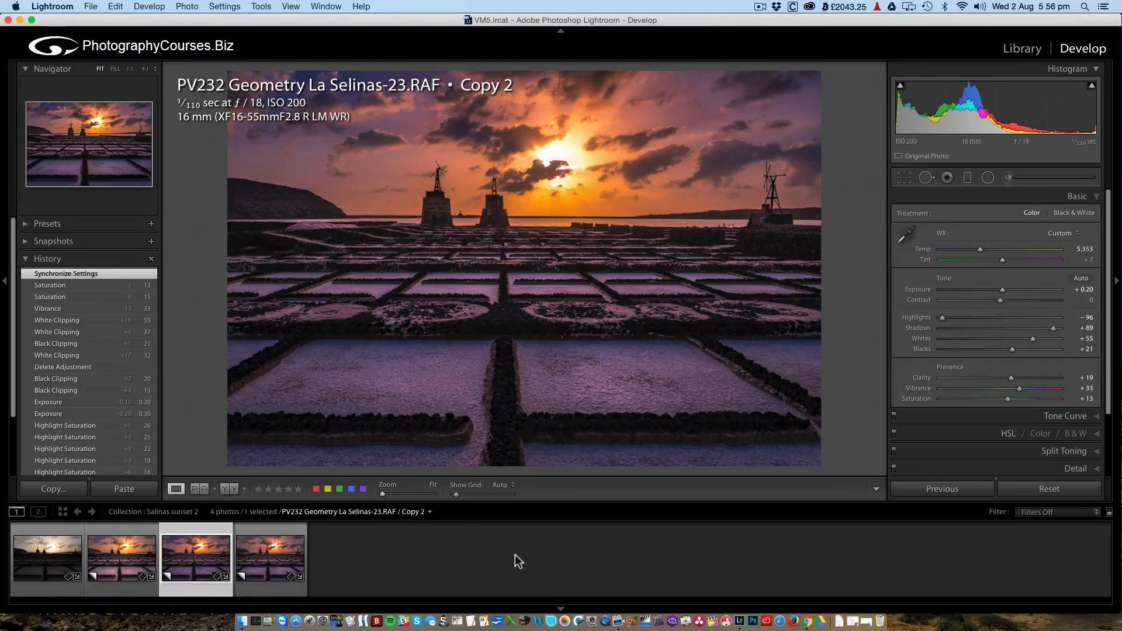
- Compare the Copy 2 and Copy 3 edits of the salt-pan sunset by alternating between them
key(Right)
key(Left)
key(Right)
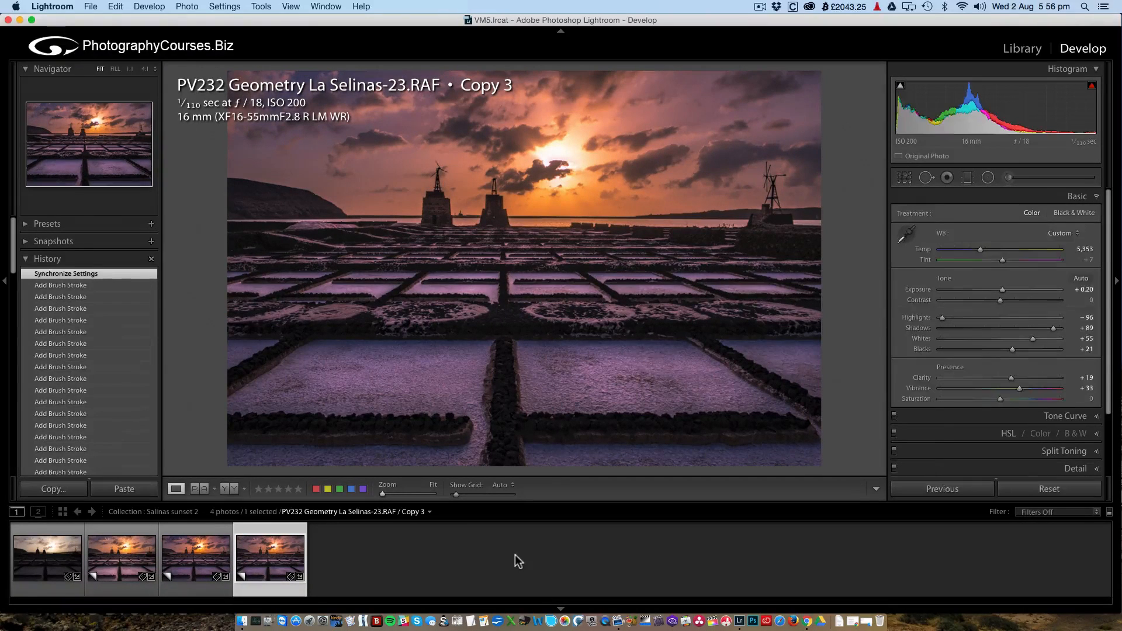
key(Right)
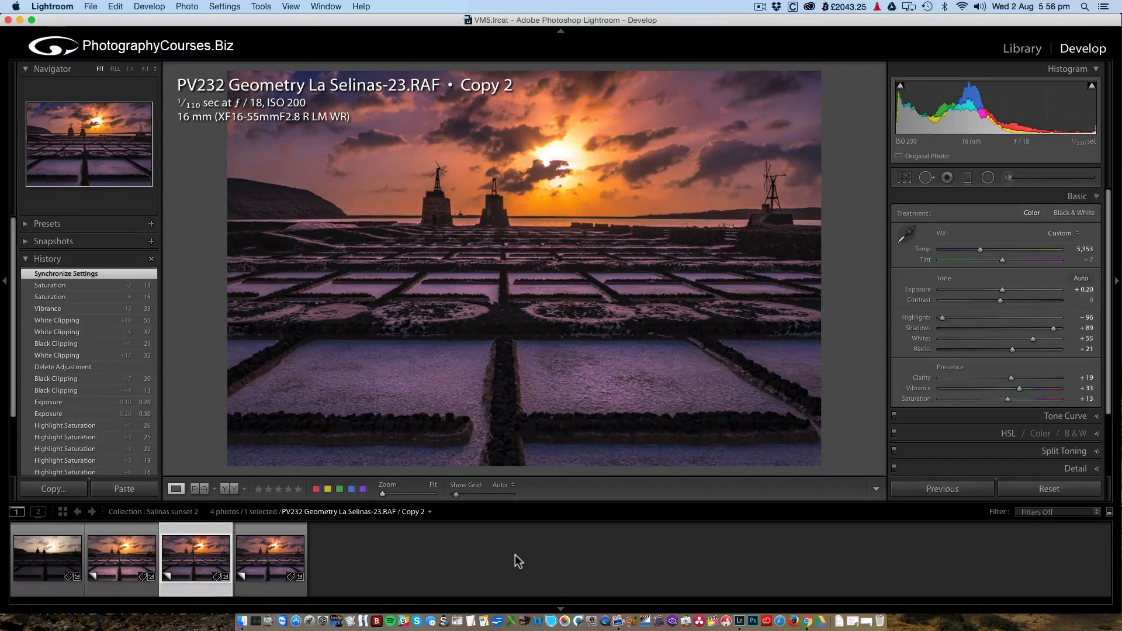
key(Left)
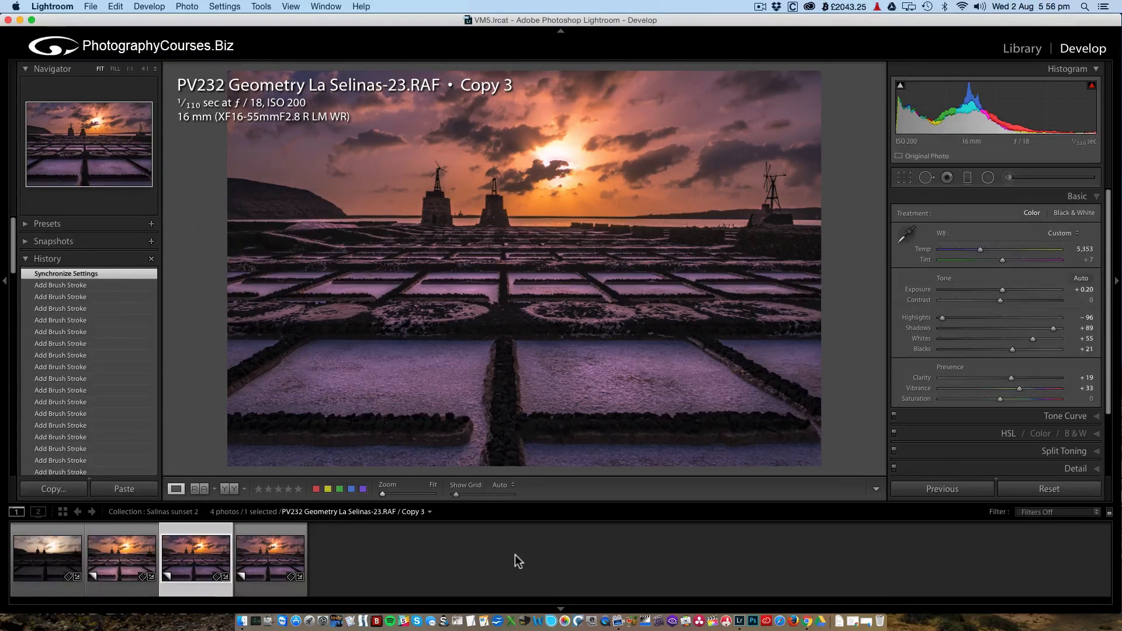
key(Right)
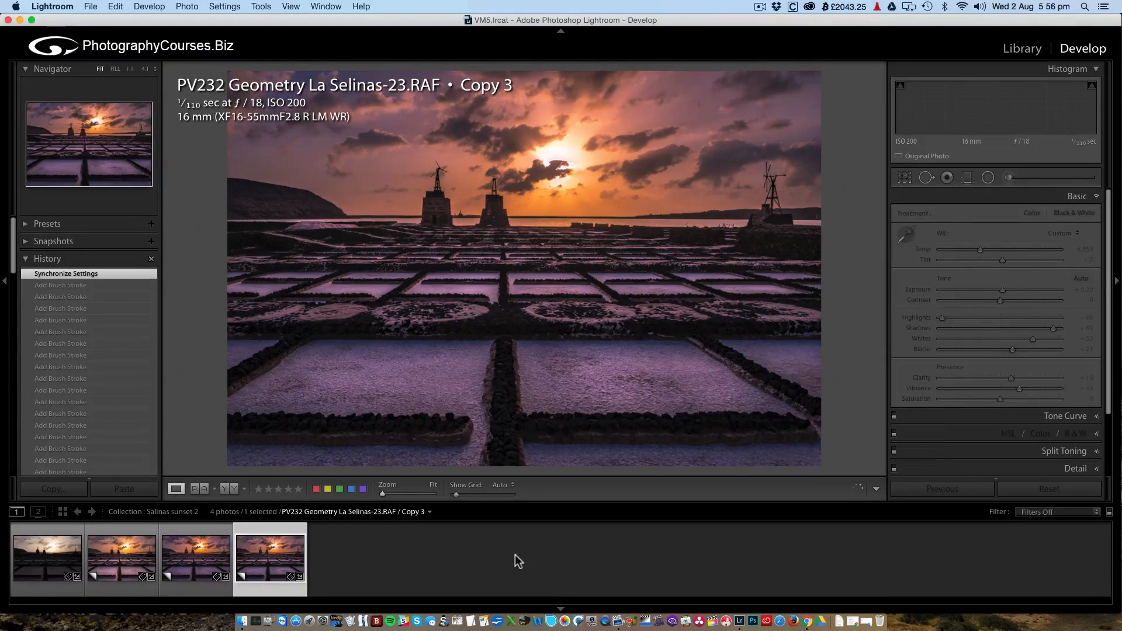
- Open the unedited original photo, set Highlights to -67 and keep Shadows at 0
key(Left)
key(Left)
key(Left)
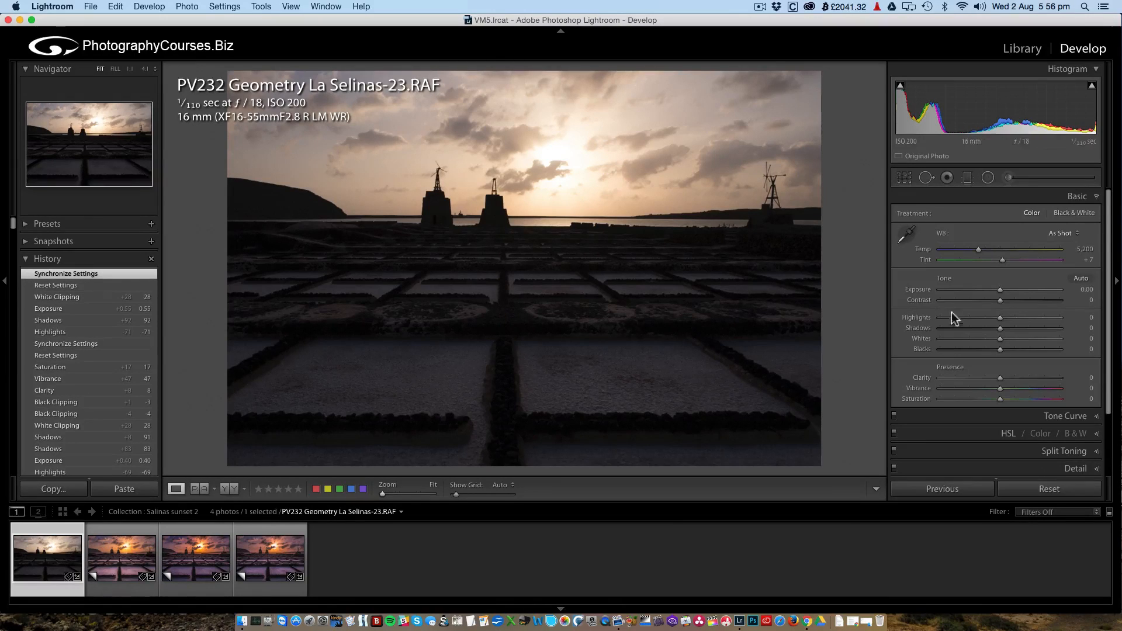
drag(993, 326, 929, 317)
double_click(918, 326)
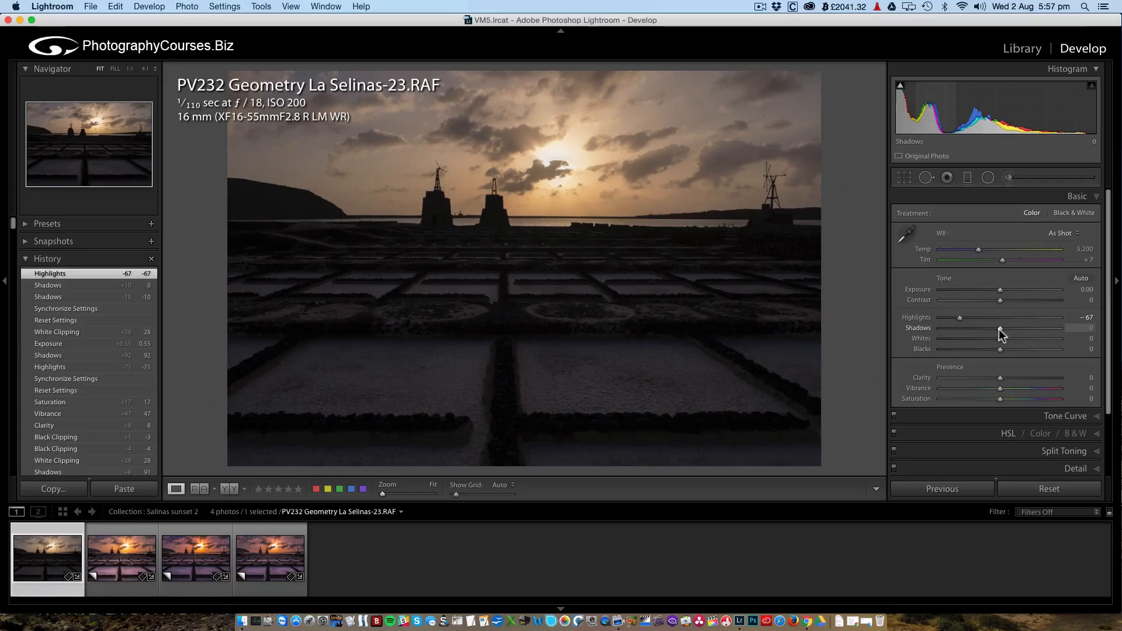
- Set Shadows to +80 and Exposure to +0.55, and check the result in a side-by-side before and after view
drag(998, 328, 1047, 324)
drag(1000, 291, 1005, 290)
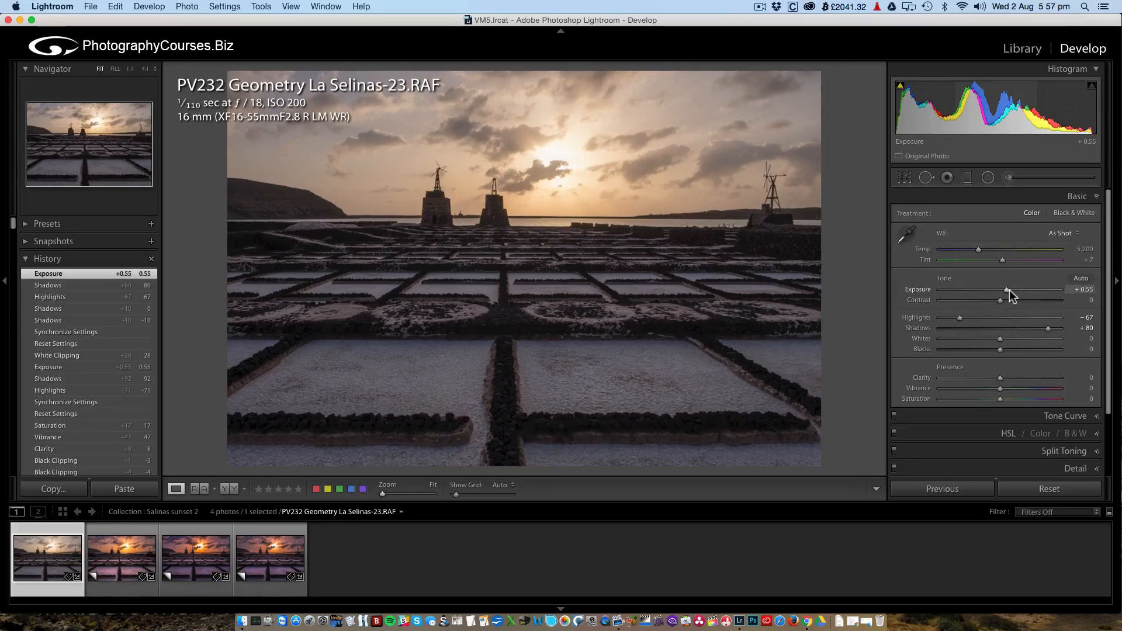
click(233, 489)
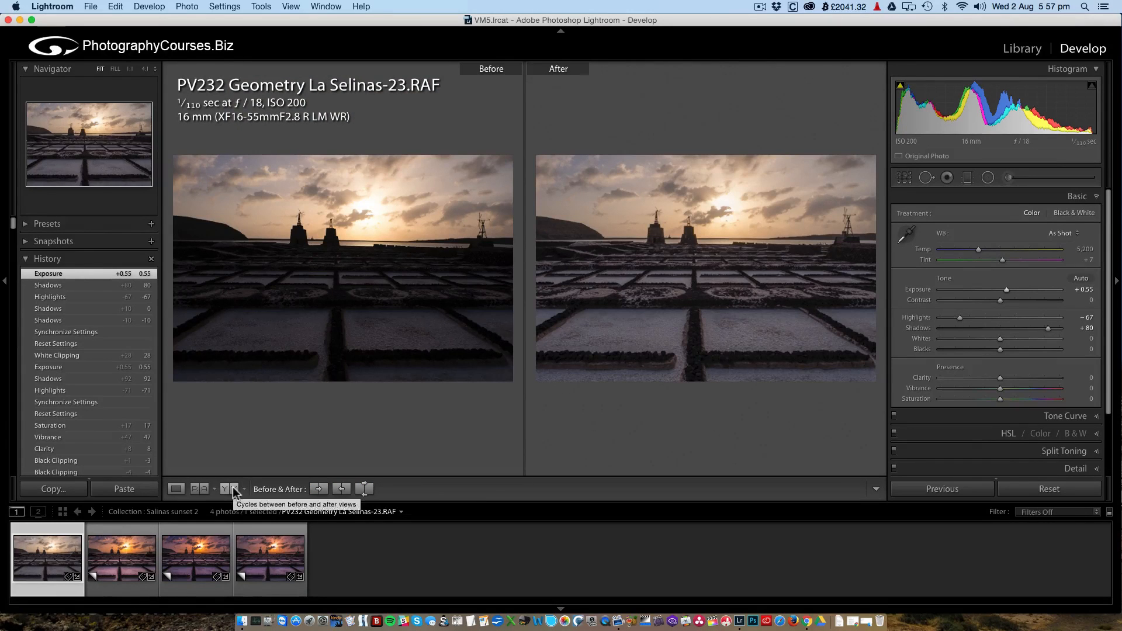
click(177, 490)
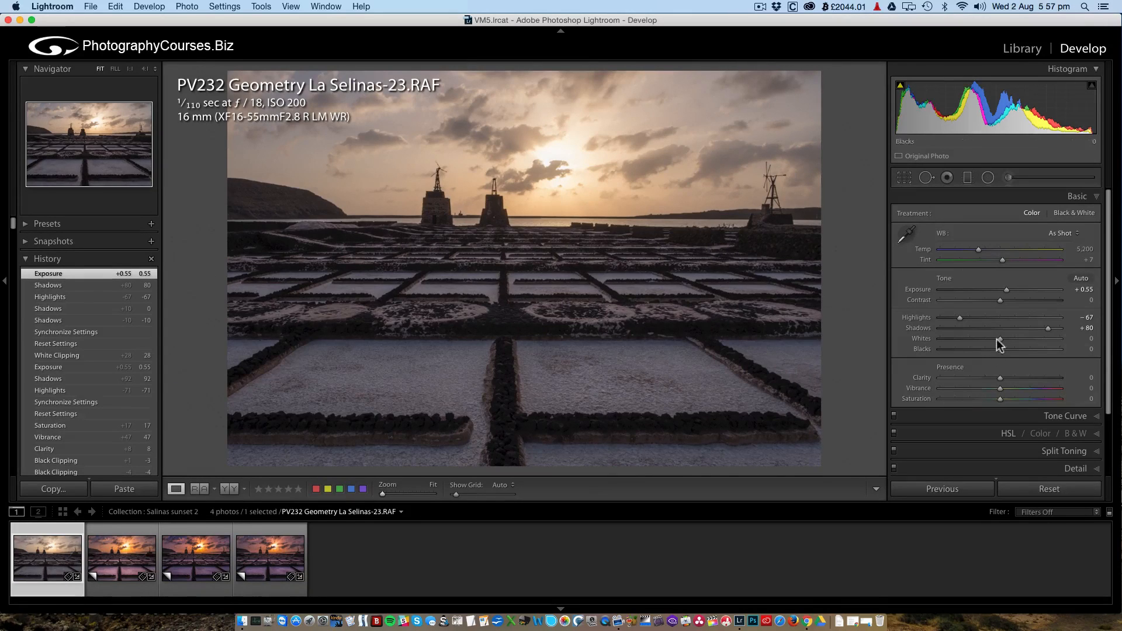
- Set Whites to +31 and Blacks to -4 using the clipping preview
alt+drag(999, 336, 1017, 338)
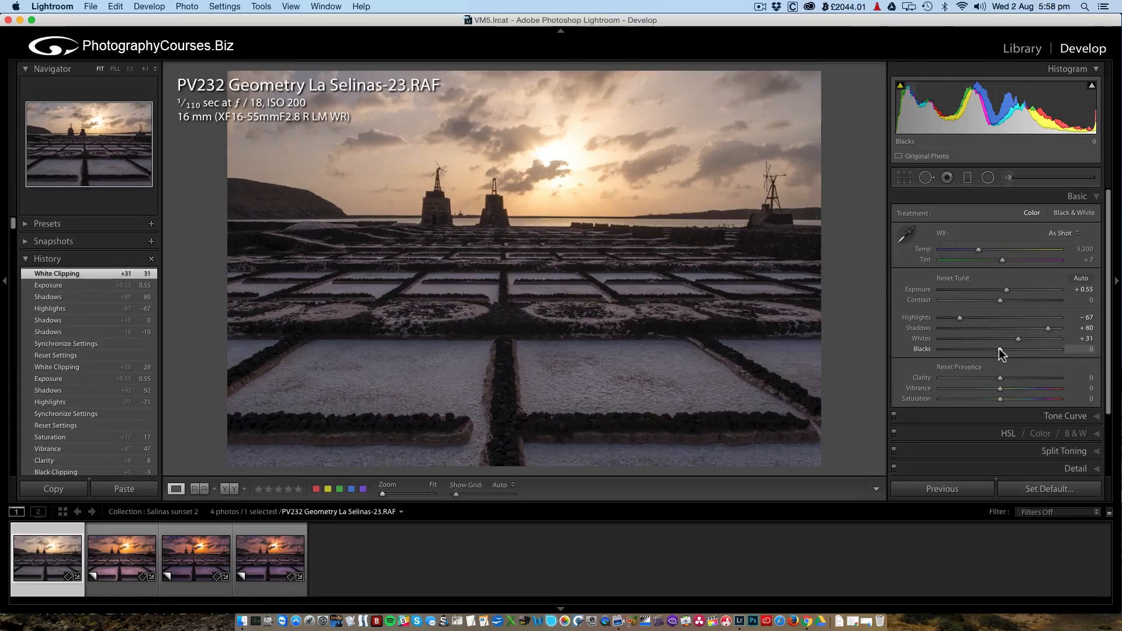
alt+click(998, 349)
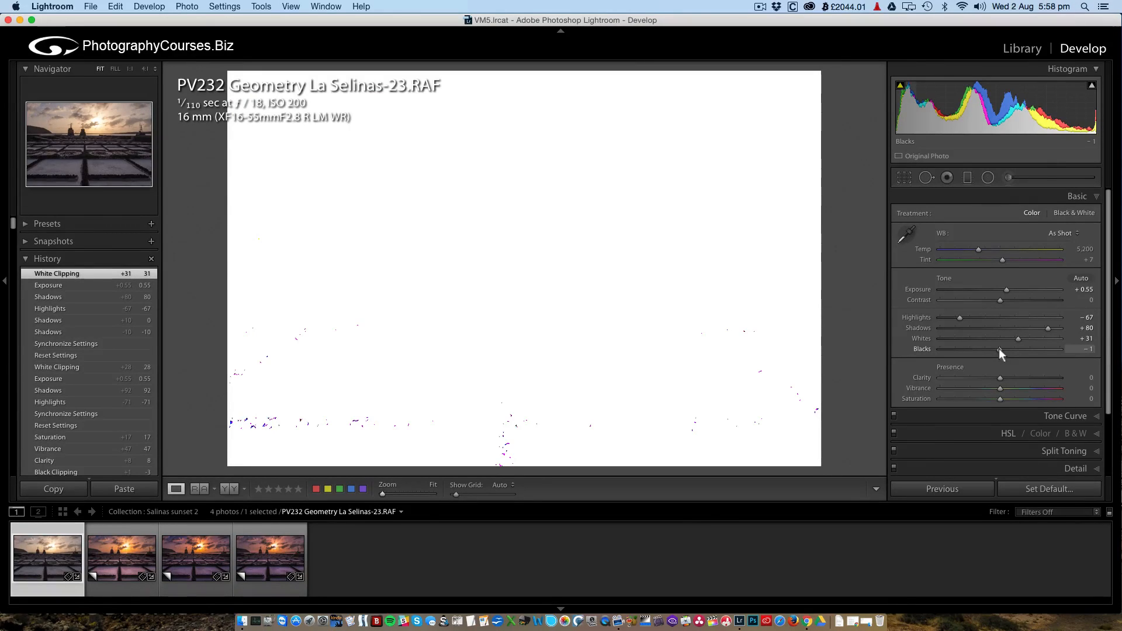
mouse_move(998, 348)
mouse_down()
mouse_move(983, 349)
mouse_move(996, 348)
mouse_up()
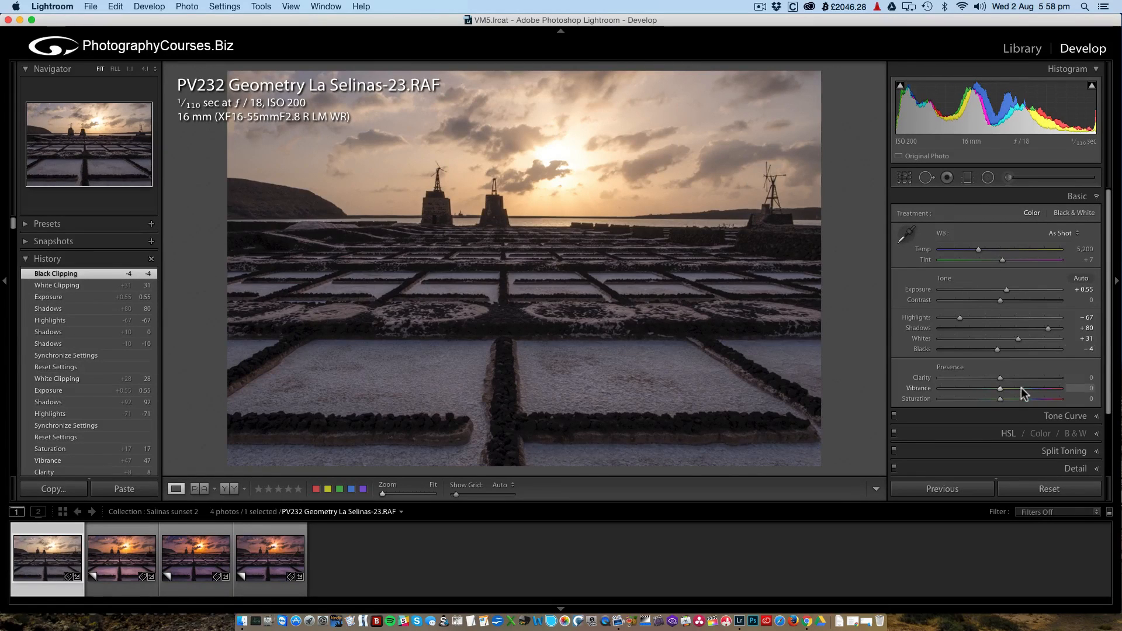
- Try Clarity +13, Vibrance +59 and Saturation +63 against Copy 5, and reset Vibrance and Saturation
drag(1001, 378, 1036, 396)
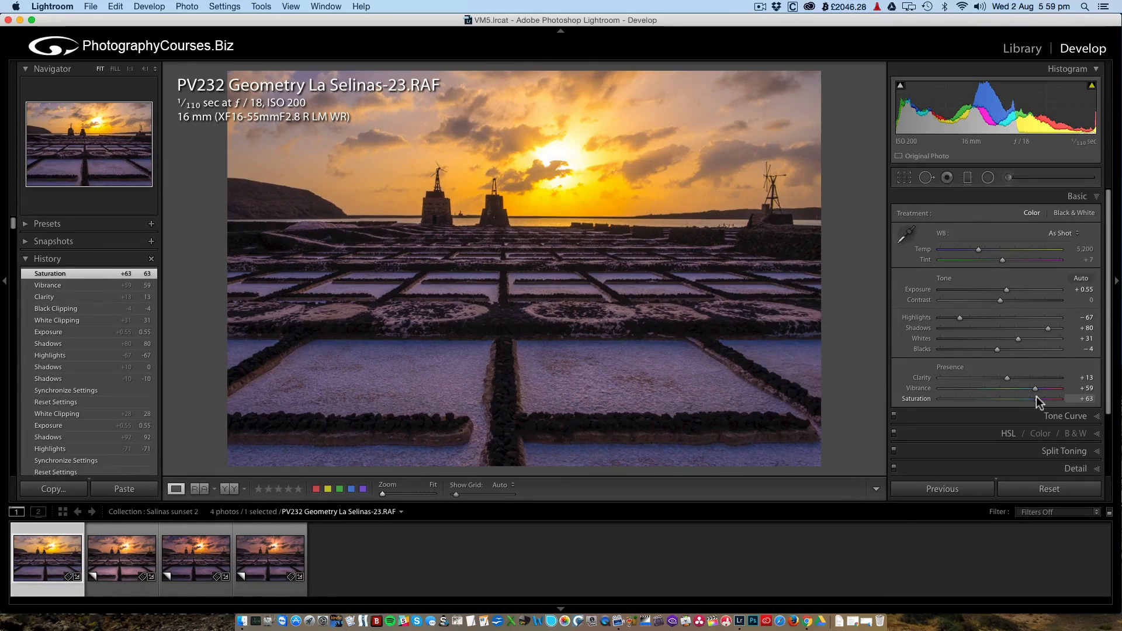
click(125, 560)
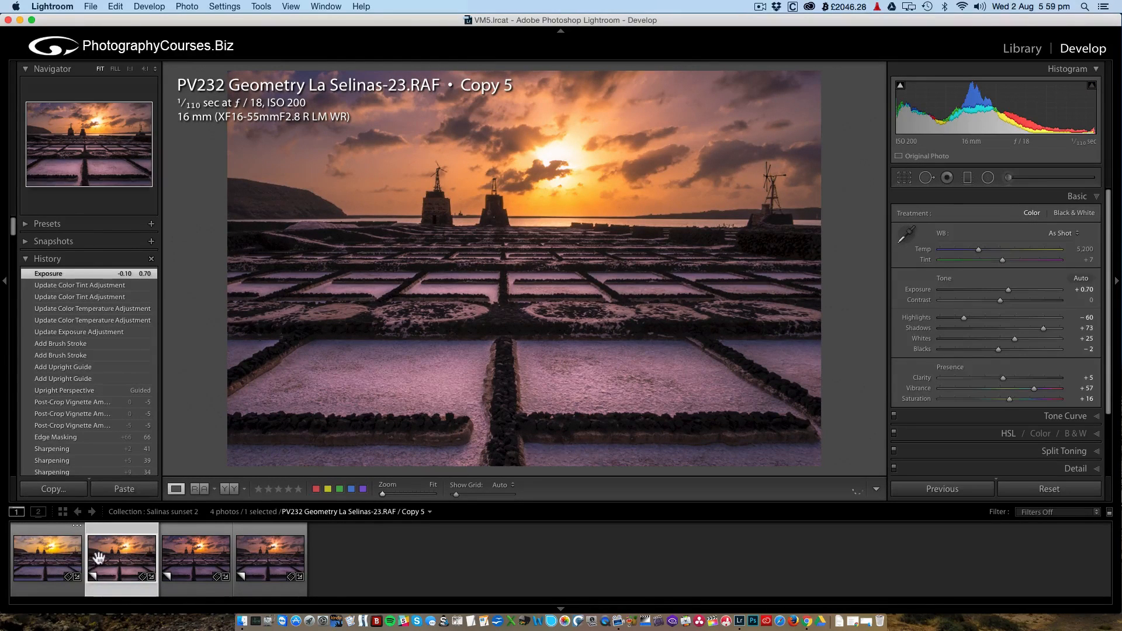
click(73, 558)
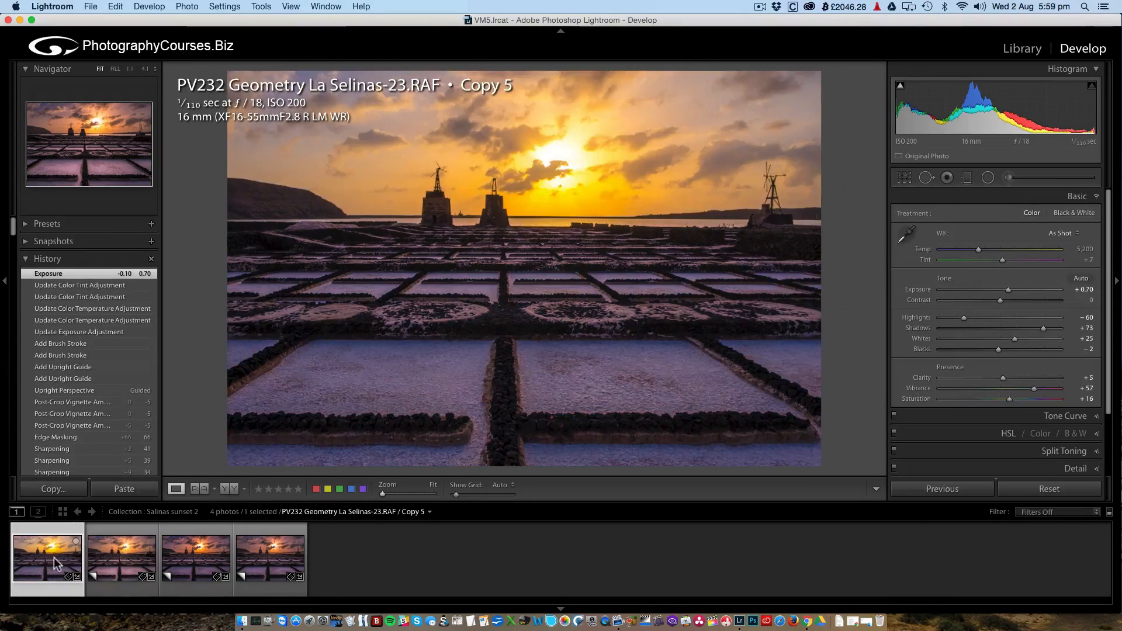
click(117, 562)
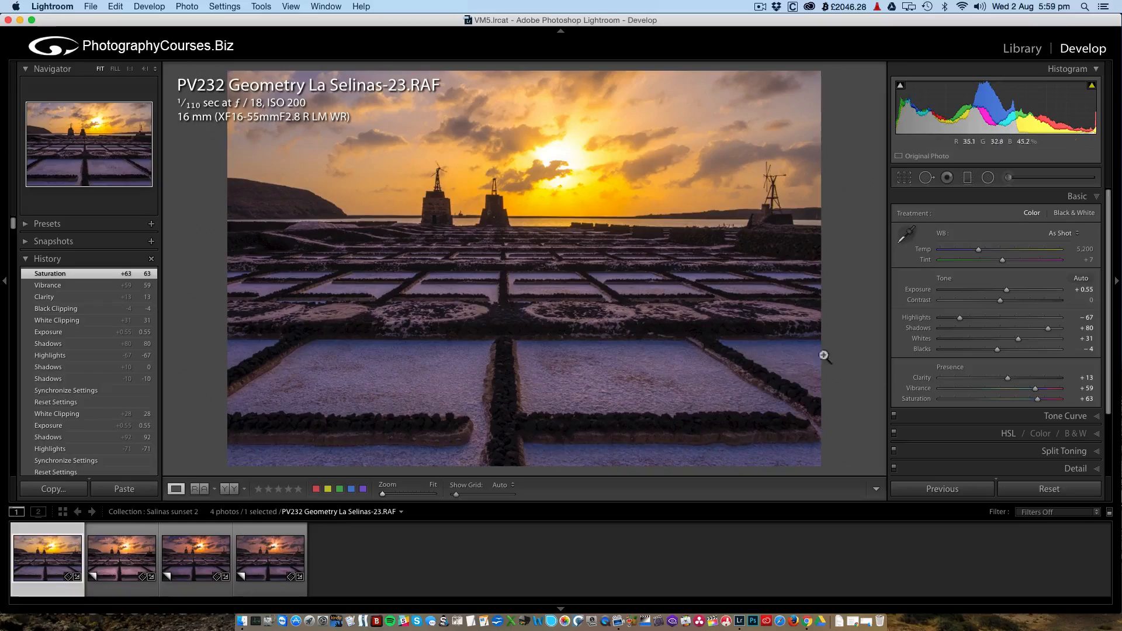
double_click(913, 388)
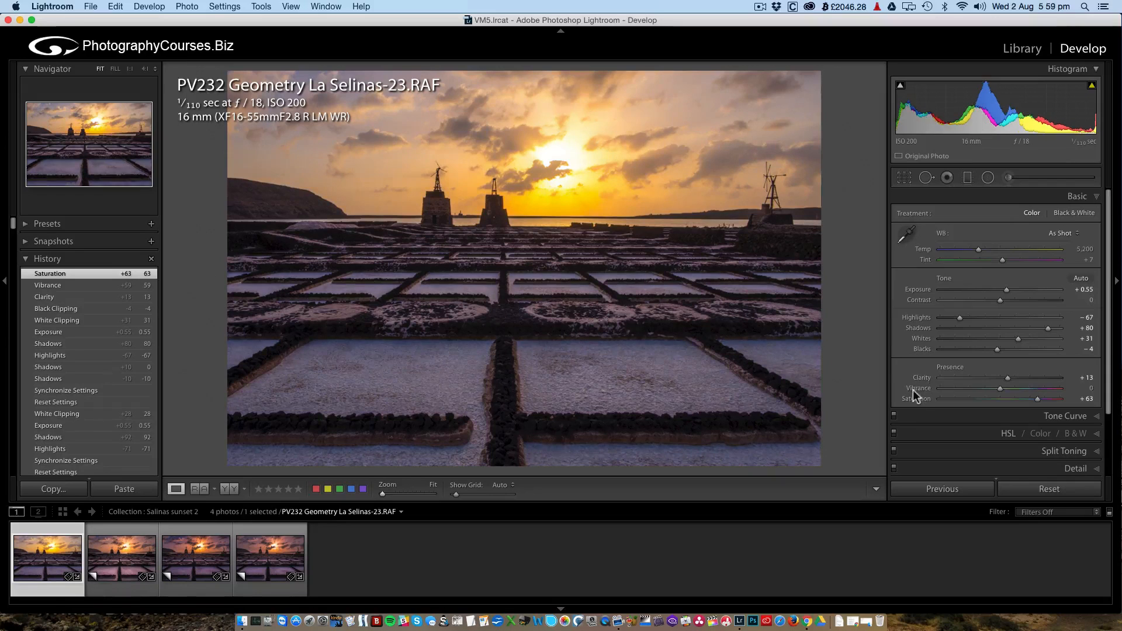
double_click(918, 398)
- Set Clarity to +10, Vibrance to +45 and Saturation to +19
mouse_move(1009, 377)
mouse_down()
mouse_move(996, 378)
mouse_move(1043, 378)
mouse_move(1004, 382)
mouse_up()
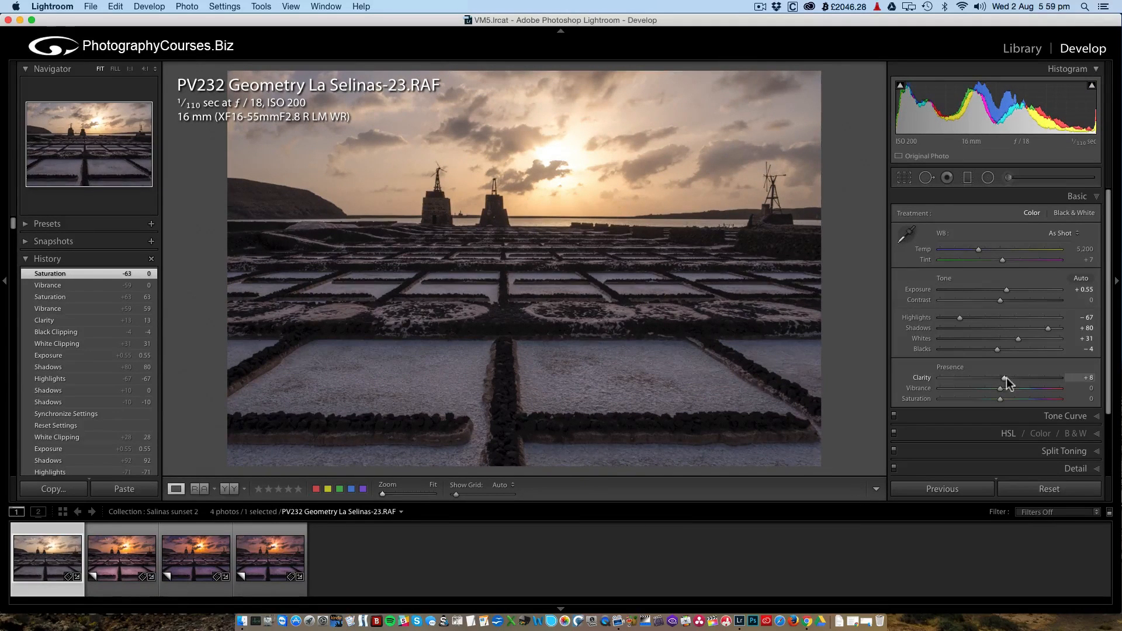
drag(1006, 378, 1007, 377)
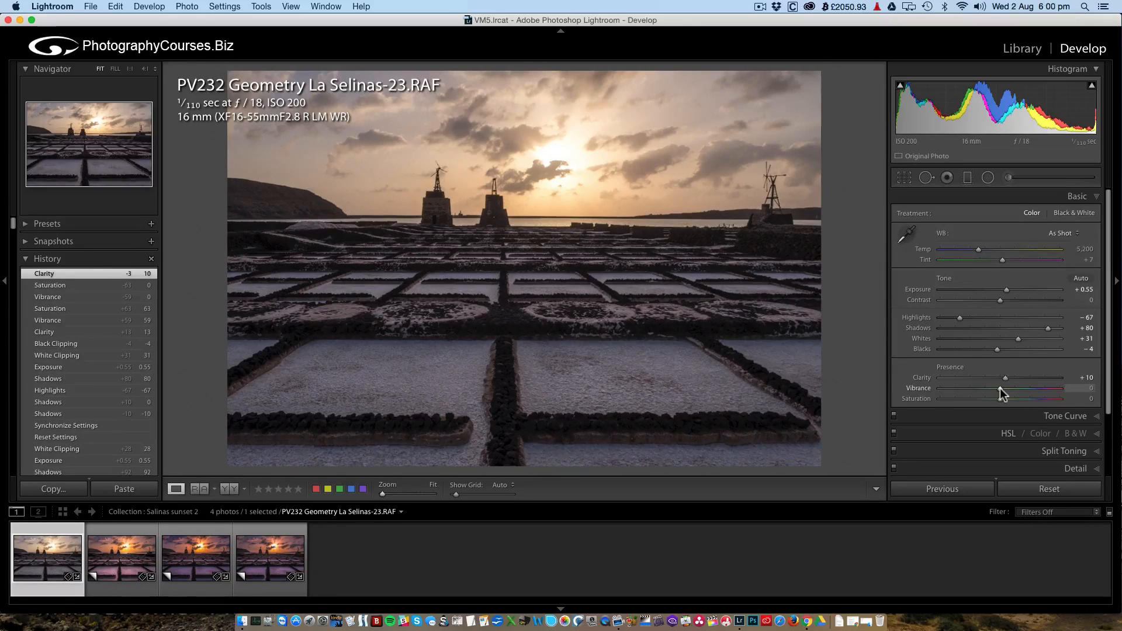
mouse_move(1000, 388)
mouse_down()
mouse_move(1026, 387)
mouse_move(1013, 397)
mouse_up()
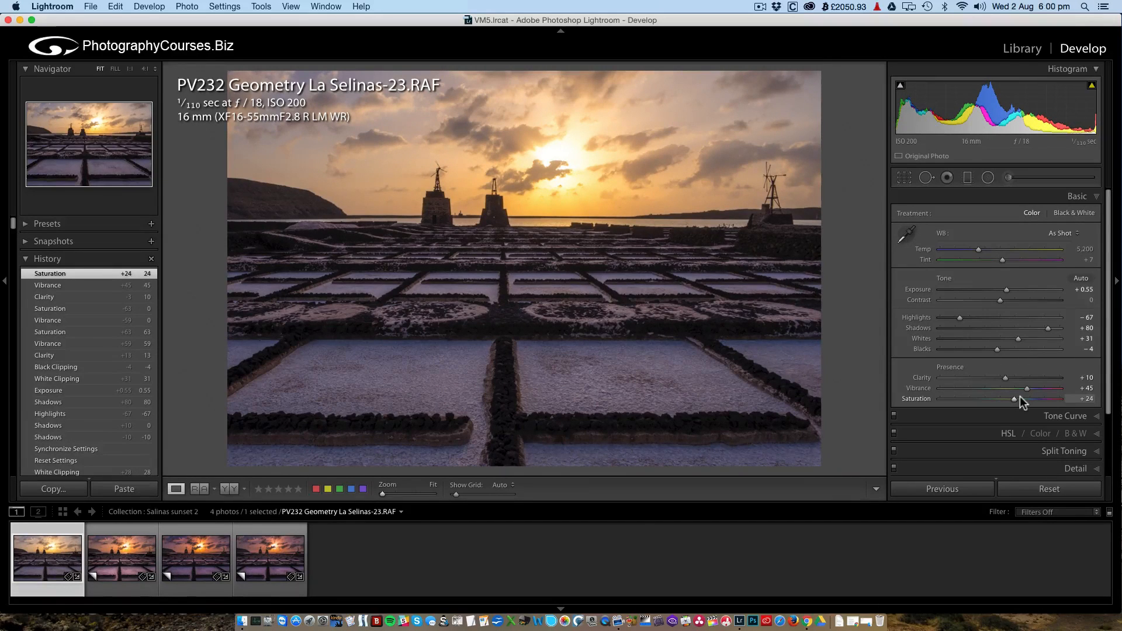
drag(1014, 399, 1011, 400)
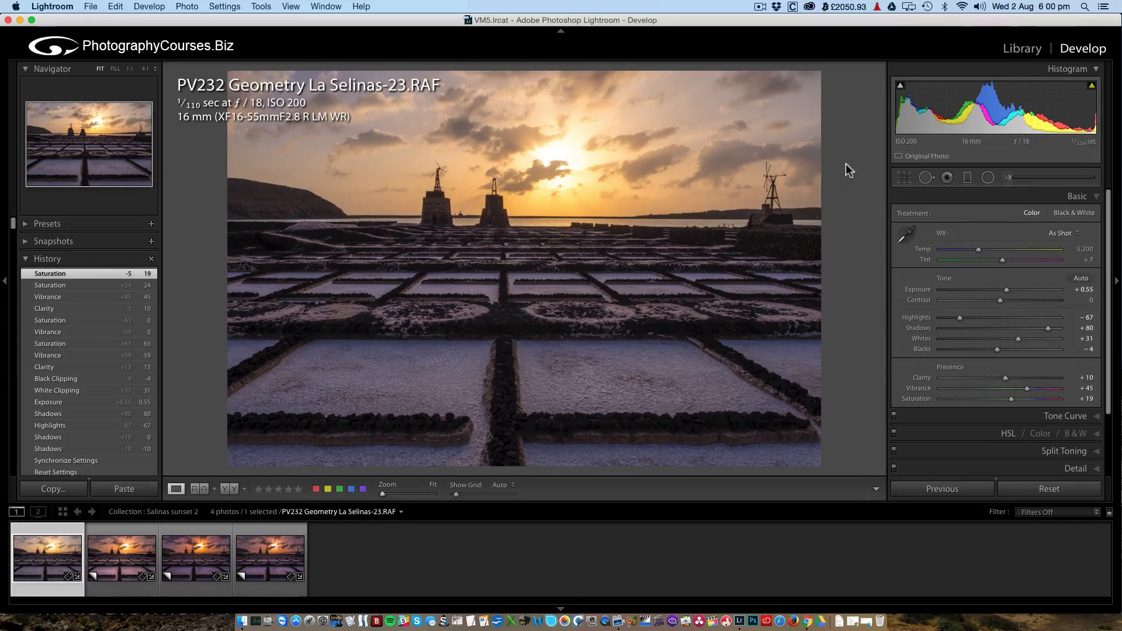
- Add a graduated filter over the sky with a narrow transition centred on the horizon at the middle windmill
click(968, 177)
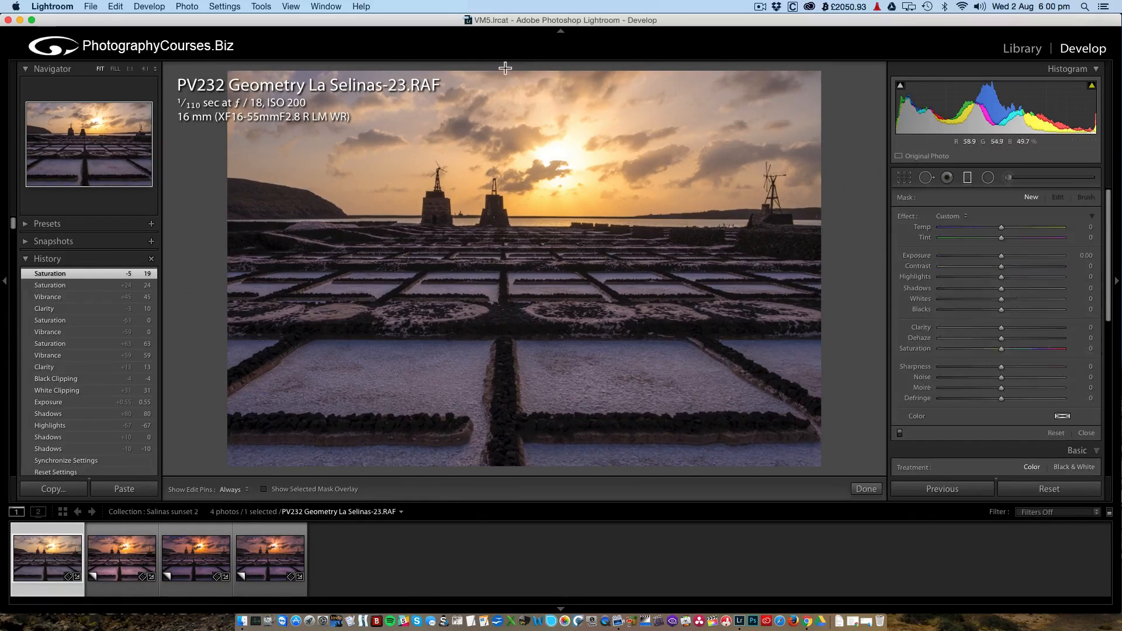
drag(513, 72, 492, 216)
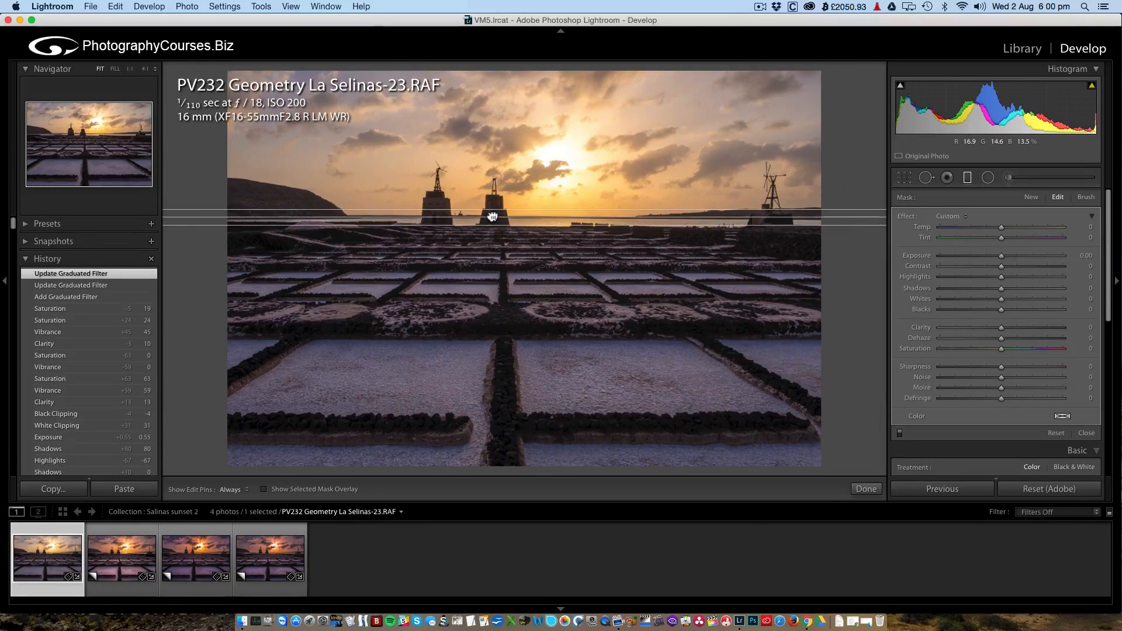
drag(492, 216, 492, 215)
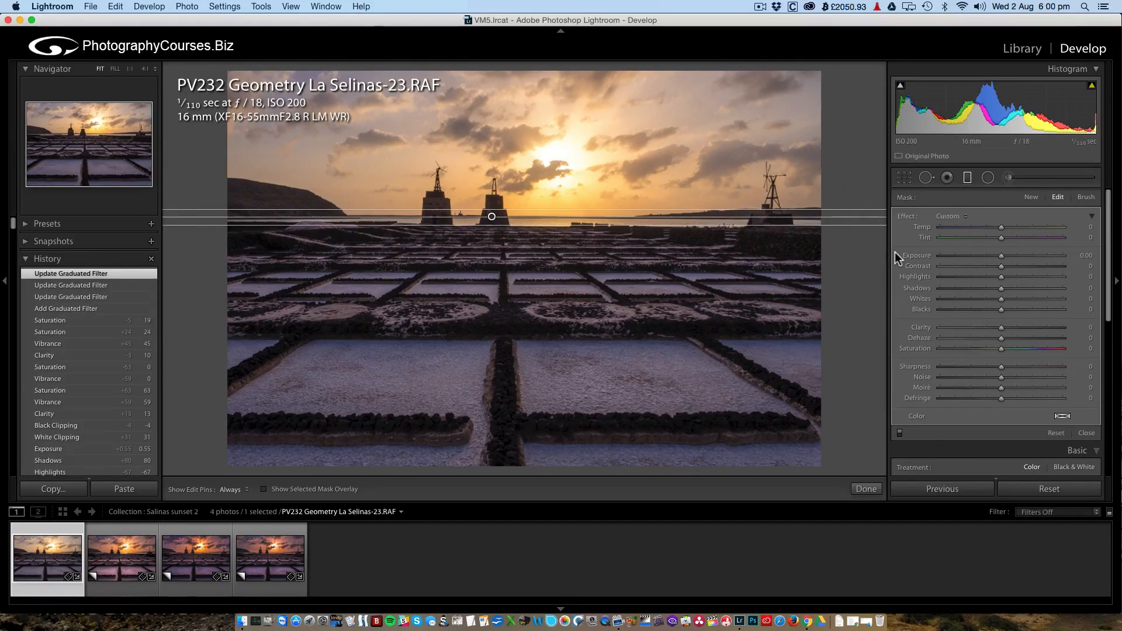
- Show the graduated filter's mask overlay and check the available overlay colour options
click(263, 490)
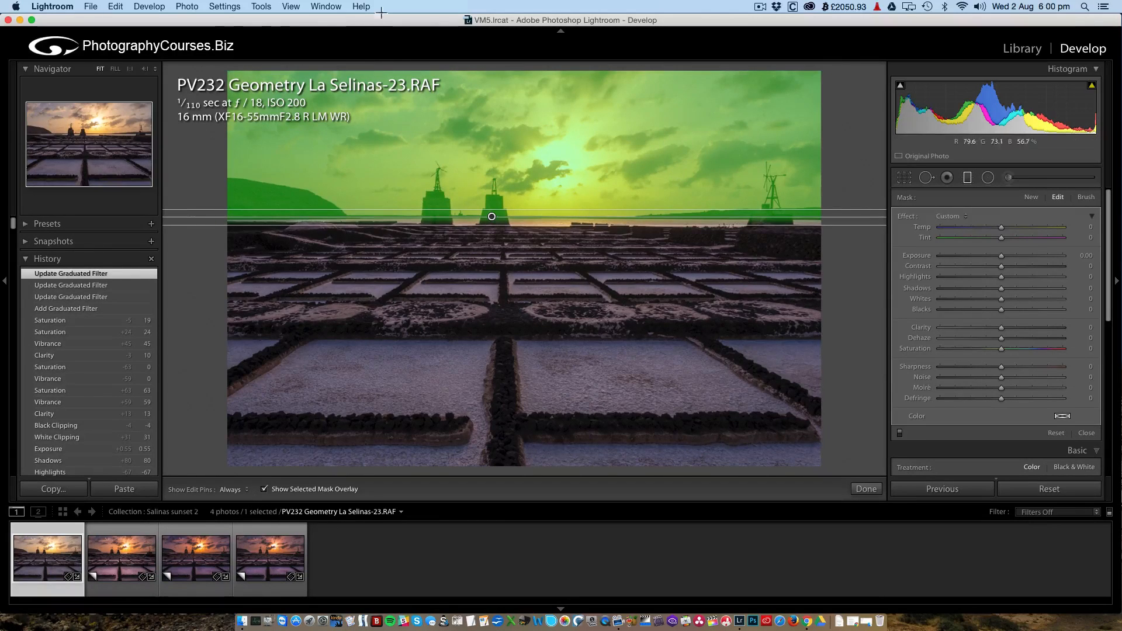
click(265, 7)
mouse_move(273, 171)
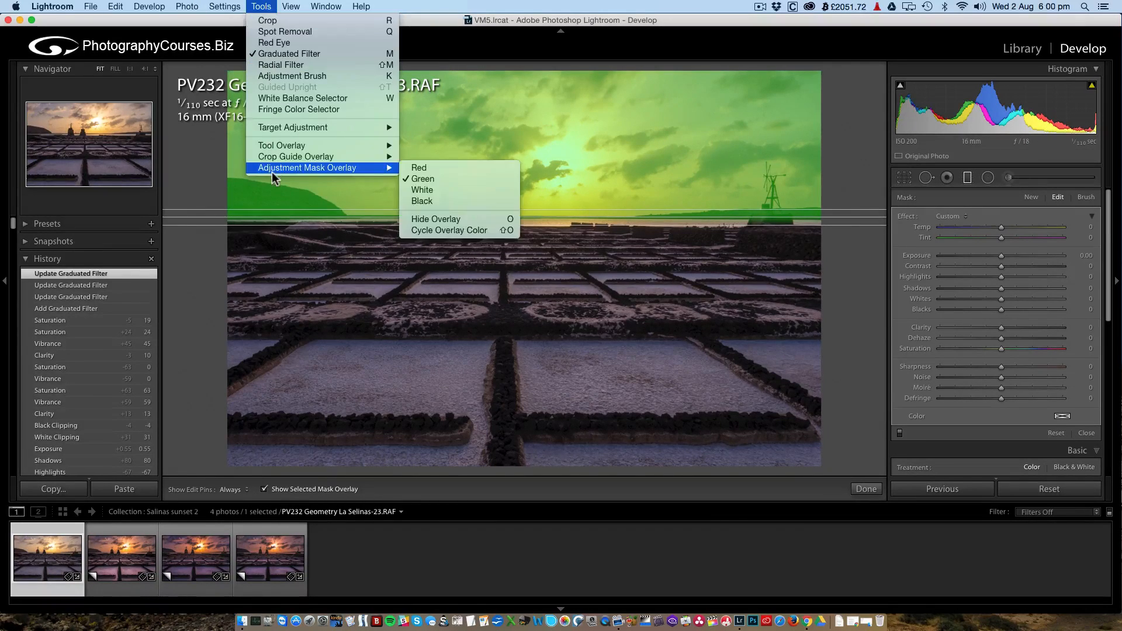
click(267, 5)
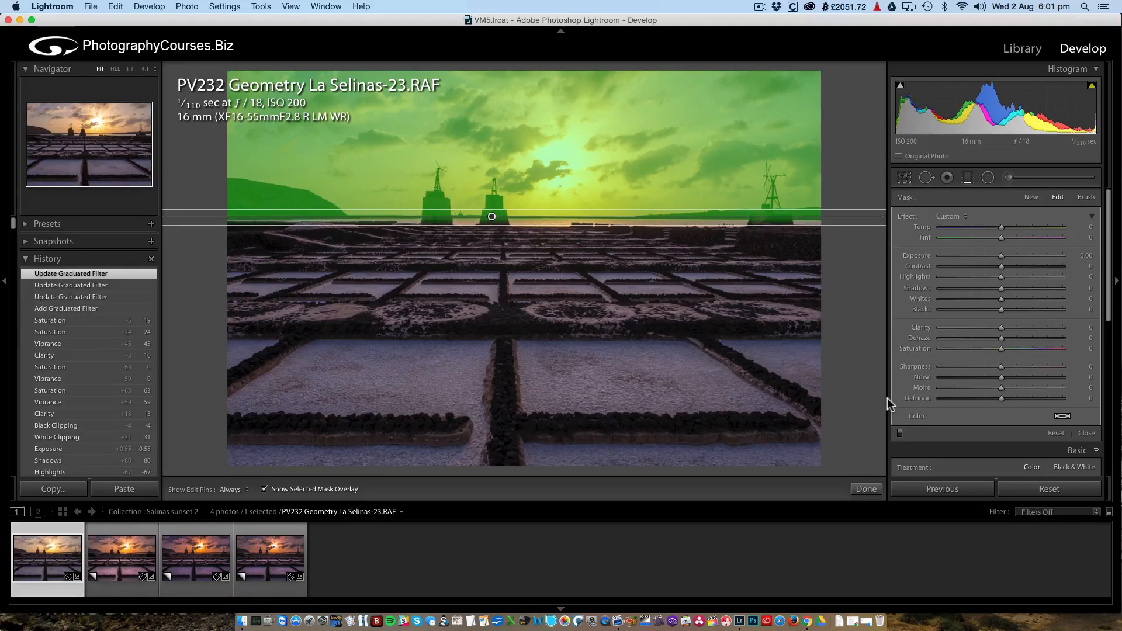
- Set the graduated filter's mask brush to erase, with Size 12, Feather 37 and Auto Mask enabled
click(1086, 197)
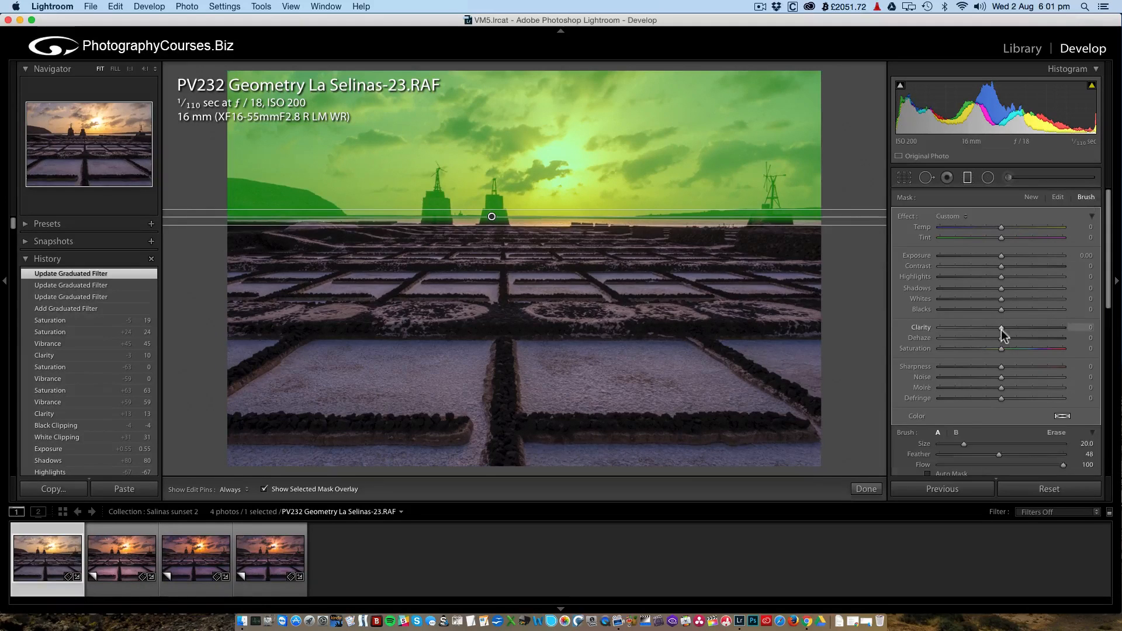
key(alt)
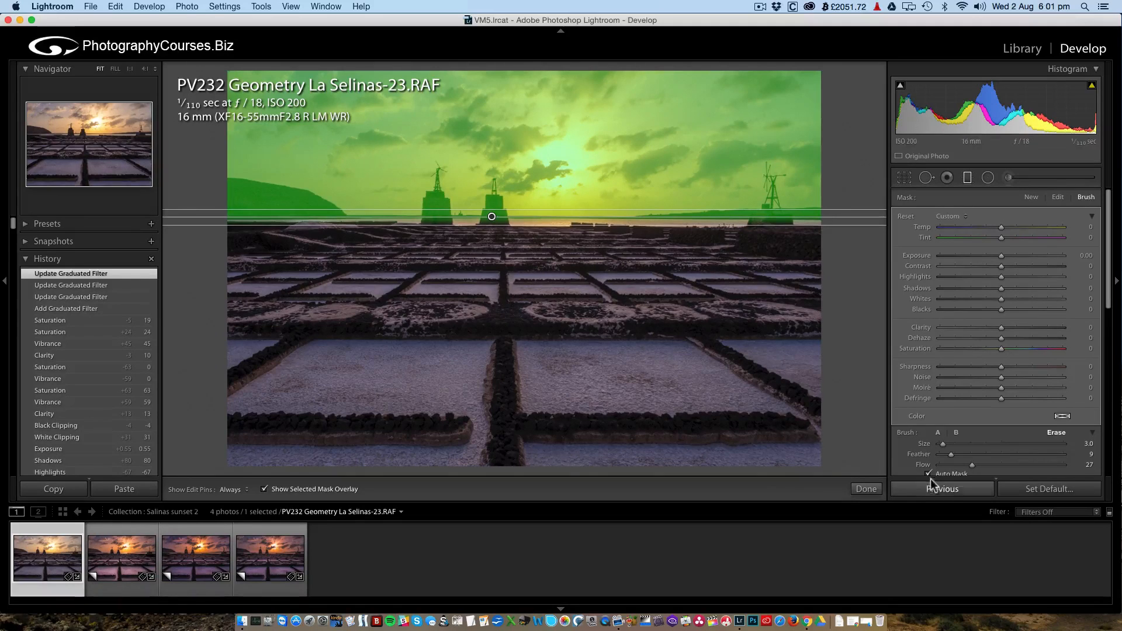
scroll(930, 467, down, 1)
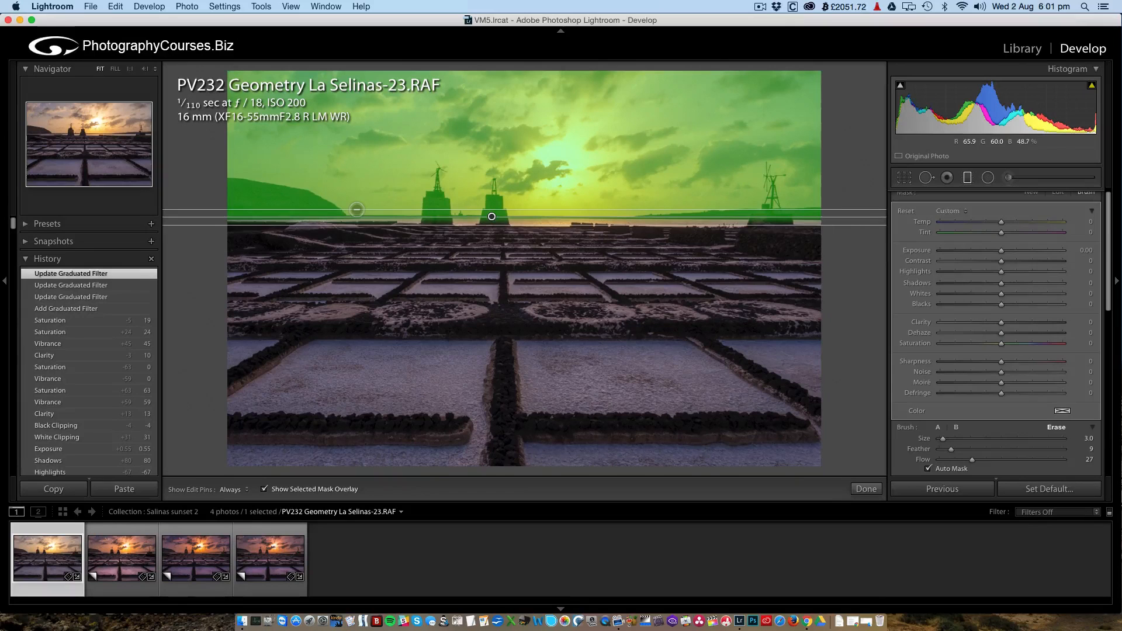
click(236, 184)
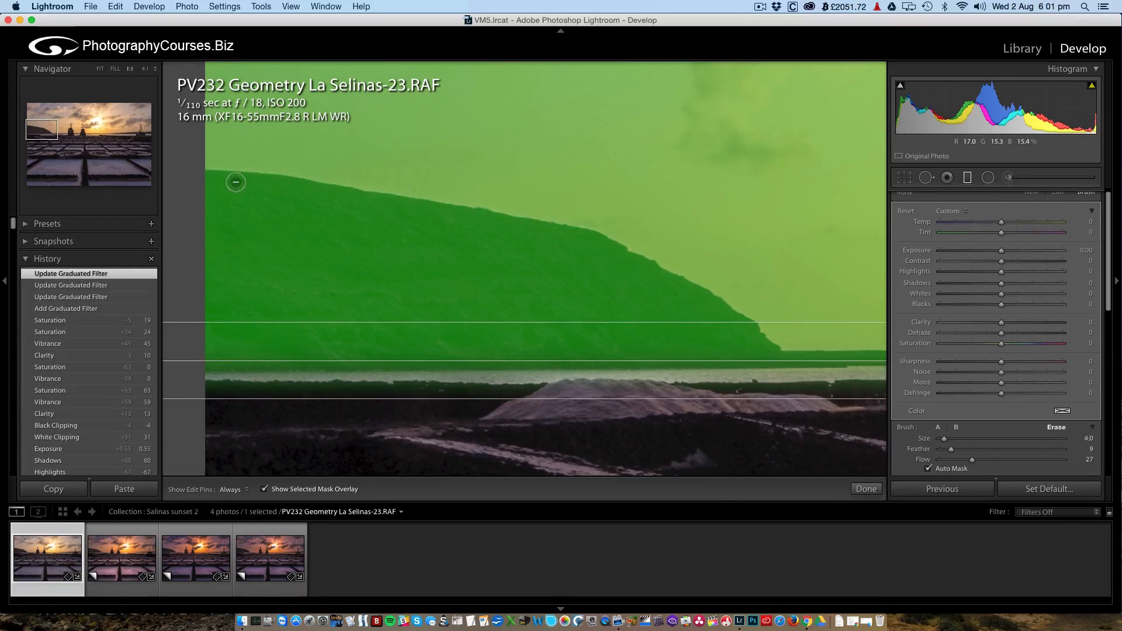
key(bracketright)
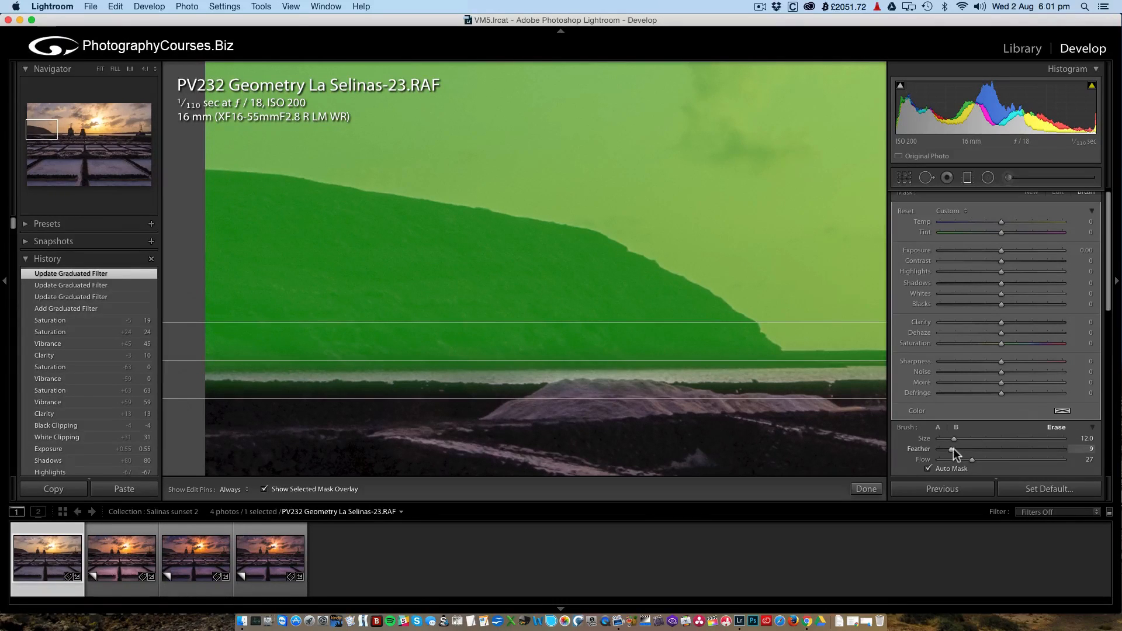
drag(952, 448, 986, 450)
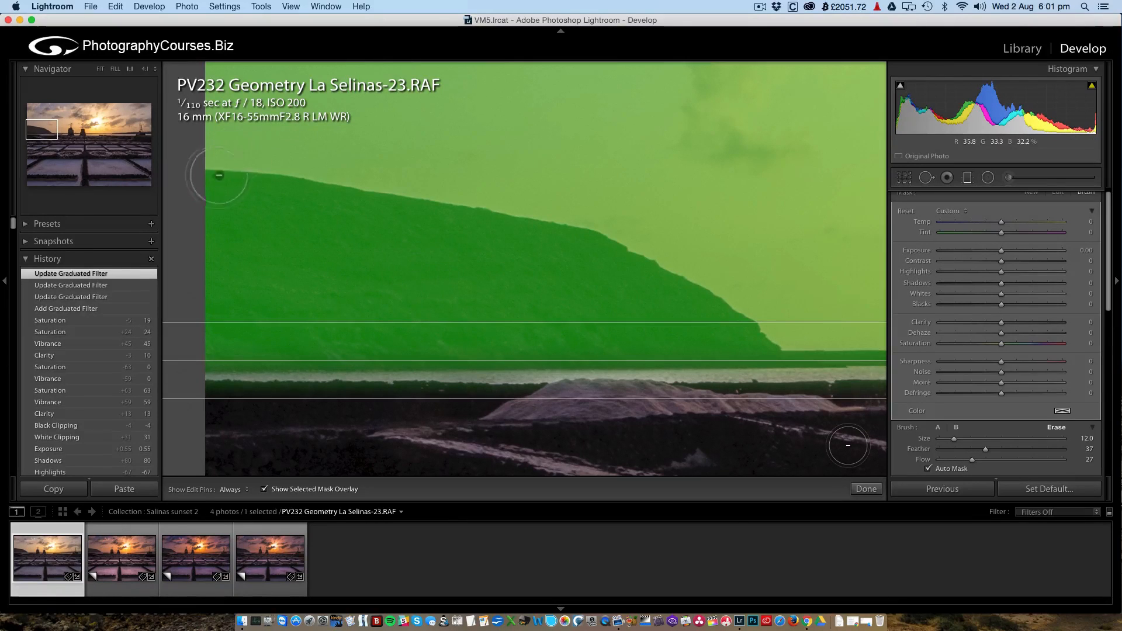
- Erase the graduated filter mask from the dark headland on the horizon, using the brush at Flow 100
key(h)
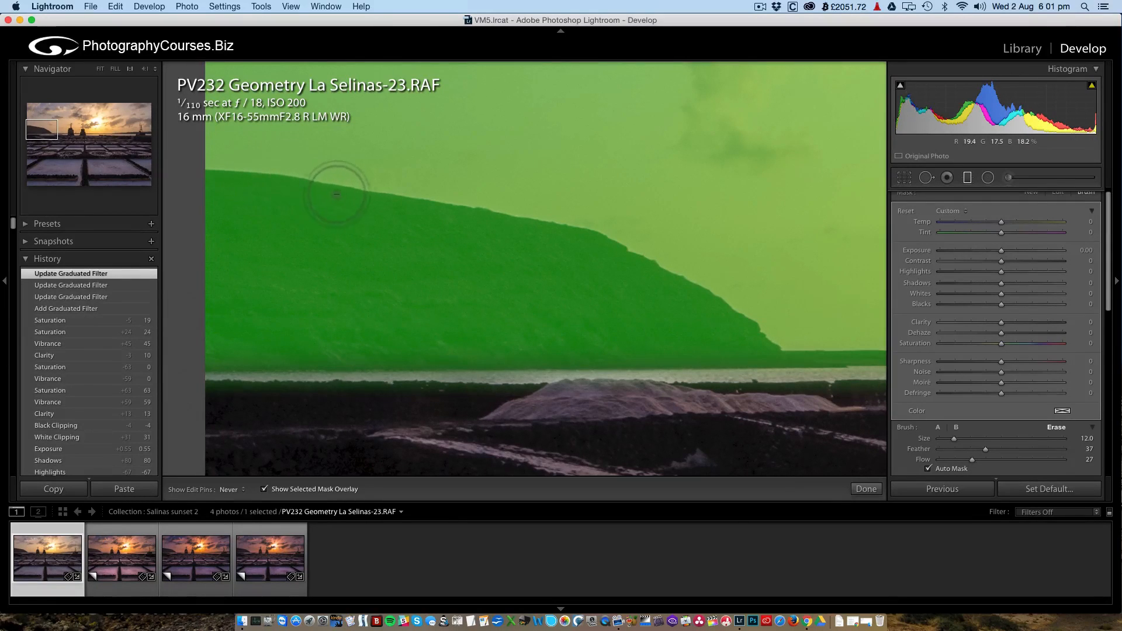
drag(541, 237, 564, 249)
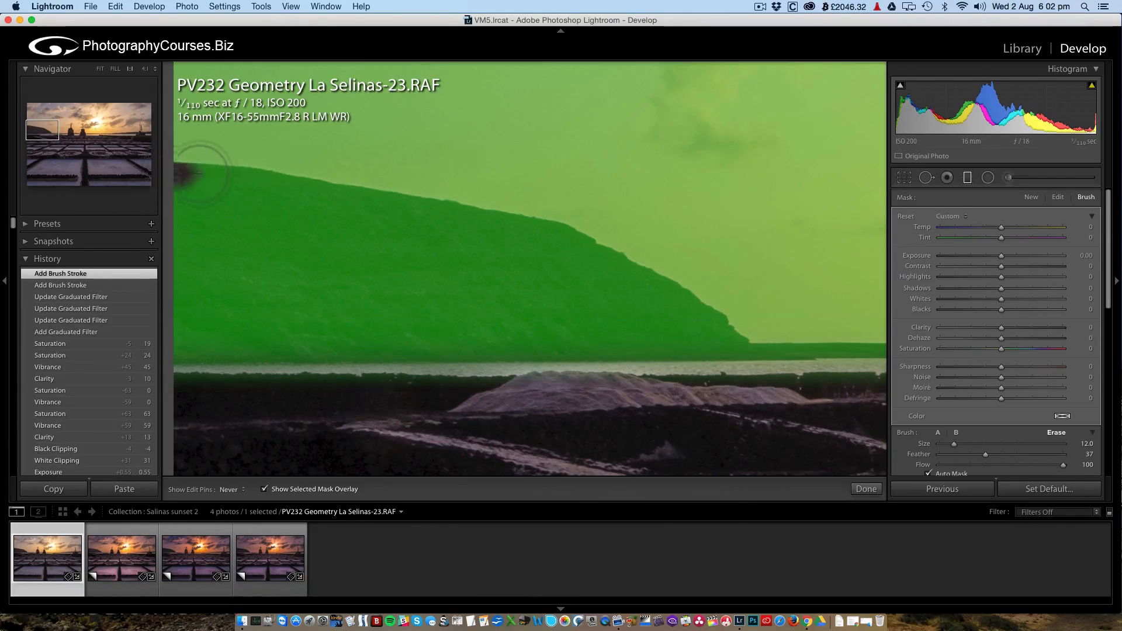
mouse_move(198, 174)
mouse_down()
mouse_move(373, 187)
mouse_move(516, 222)
mouse_move(597, 255)
mouse_move(735, 344)
mouse_move(646, 313)
mouse_move(707, 327)
mouse_move(666, 318)
mouse_up()
key(h)
mouse_move(574, 282)
mouse_down()
mouse_move(346, 238)
mouse_move(400, 271)
mouse_move(296, 257)
mouse_move(233, 300)
mouse_up()
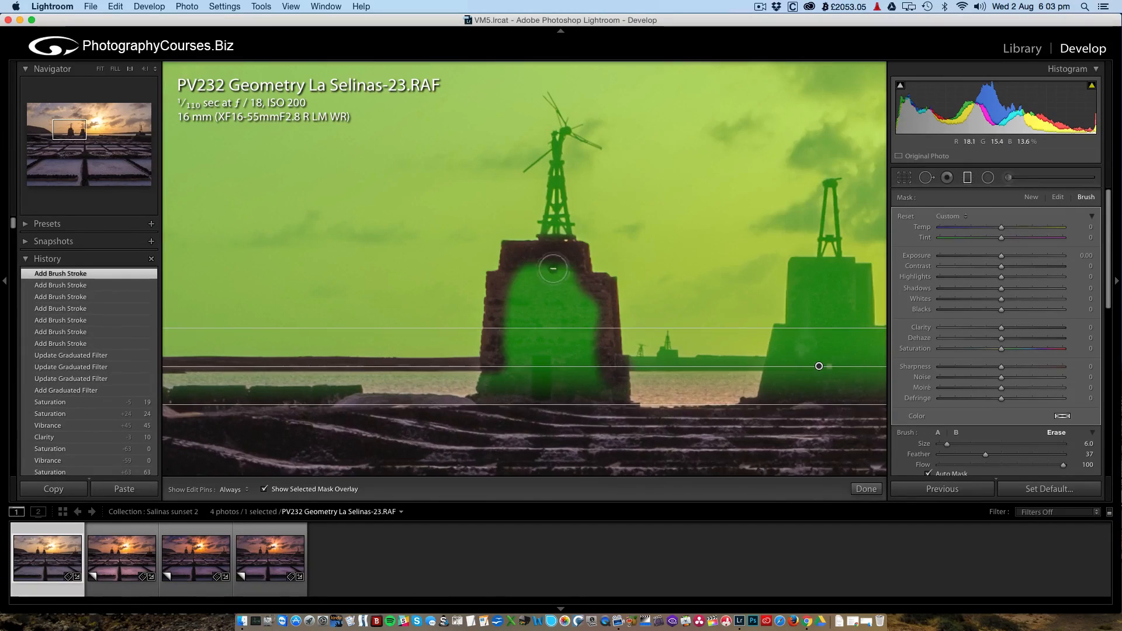
- Erase the graduated filter mask from the windmills' stone towers, using the brush at Size 6 and undoing a stray stroke
key(z)
mouse_move(513, 401)
mouse_down()
mouse_move(533, 380)
mouse_move(537, 309)
mouse_up()
drag(521, 363, 553, 350)
key(super+z)
mouse_move(537, 397)
mouse_down()
mouse_move(539, 372)
mouse_move(540, 387)
mouse_up()
mouse_move(541, 249)
mouse_down()
mouse_move(534, 207)
mouse_move(555, 186)
mouse_up()
click(524, 388)
click(501, 357)
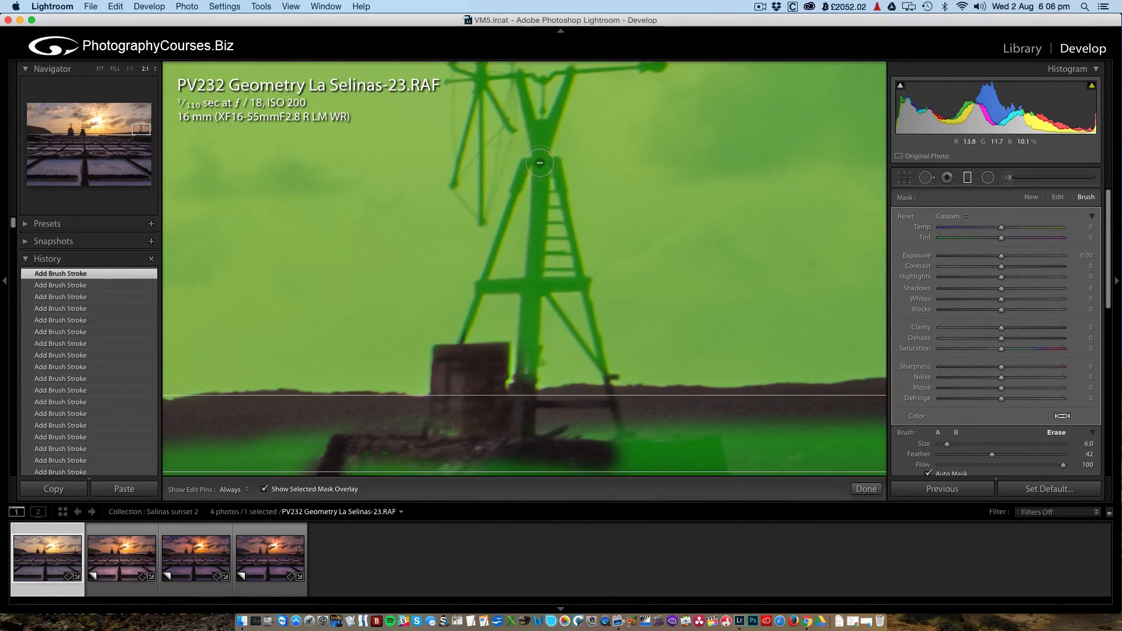
- Erase the graduated filter mask from the legs and crossbar of the far-right windmill's lattice tower at 2:1 zoom
drag(546, 151, 614, 398)
drag(578, 281, 476, 289)
drag(534, 158, 462, 344)
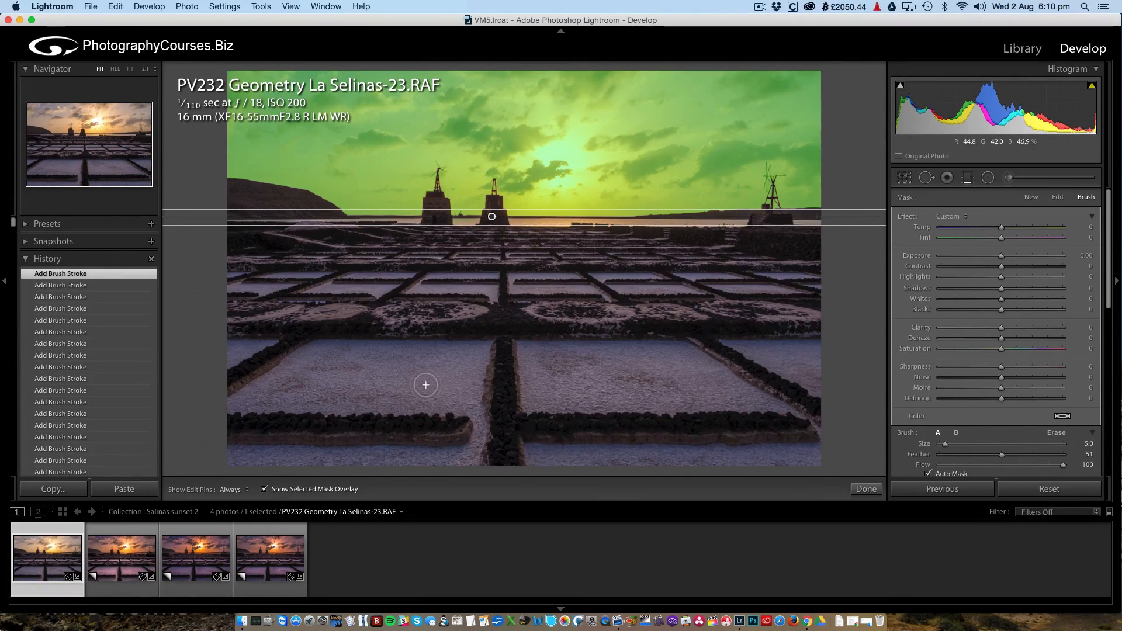
- Hide the mask overlay, set the sky filter's Dehaze to 31 and Exposure to -0.30, and close the graduated filter
key(o)
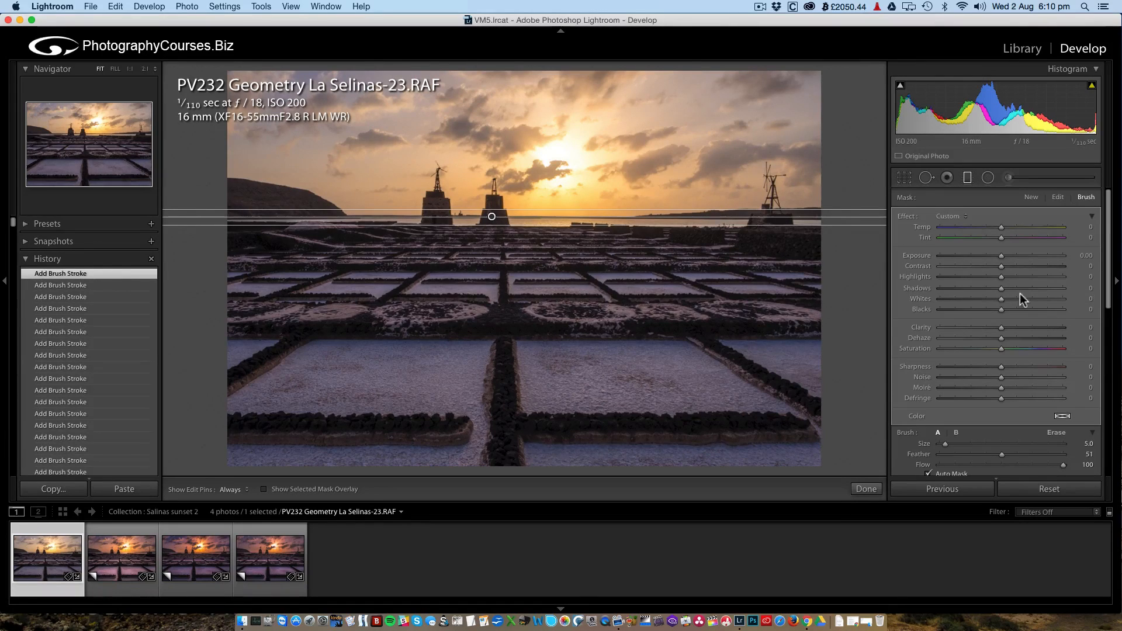
drag(1001, 336, 1015, 337)
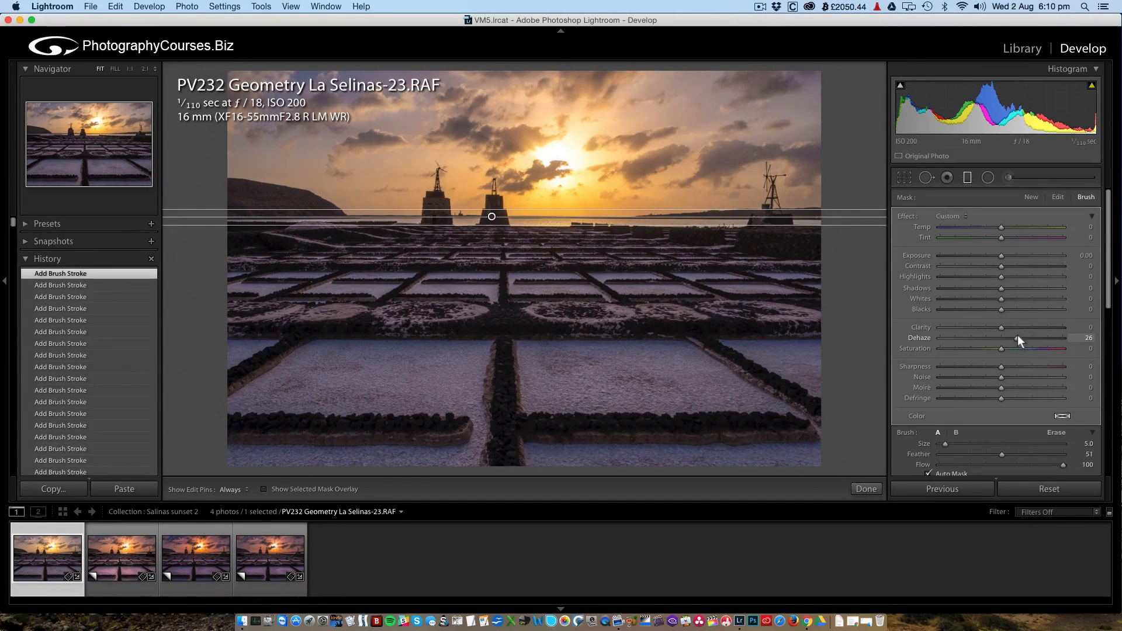
drag(1018, 336, 1019, 338)
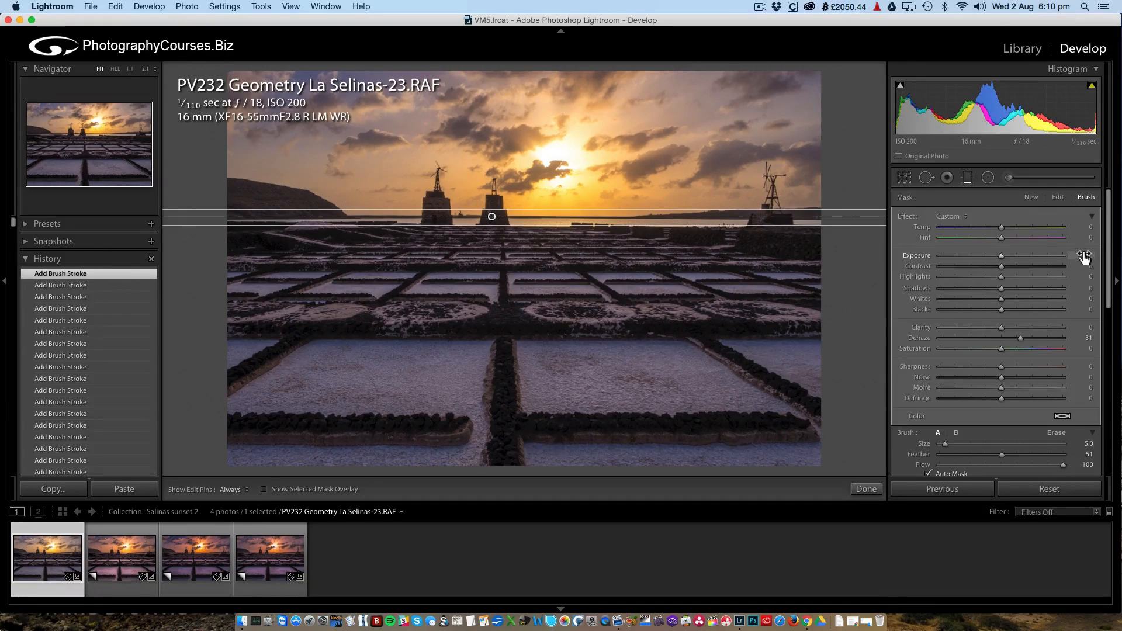
drag(1085, 257, 1084, 258)
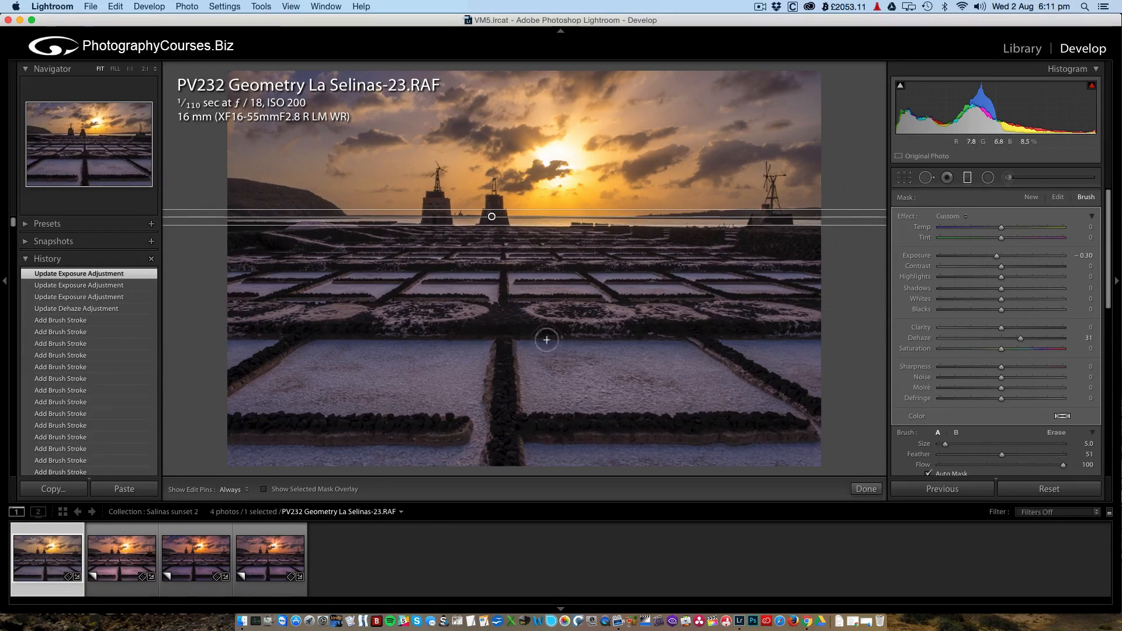
click(968, 179)
click(967, 180)
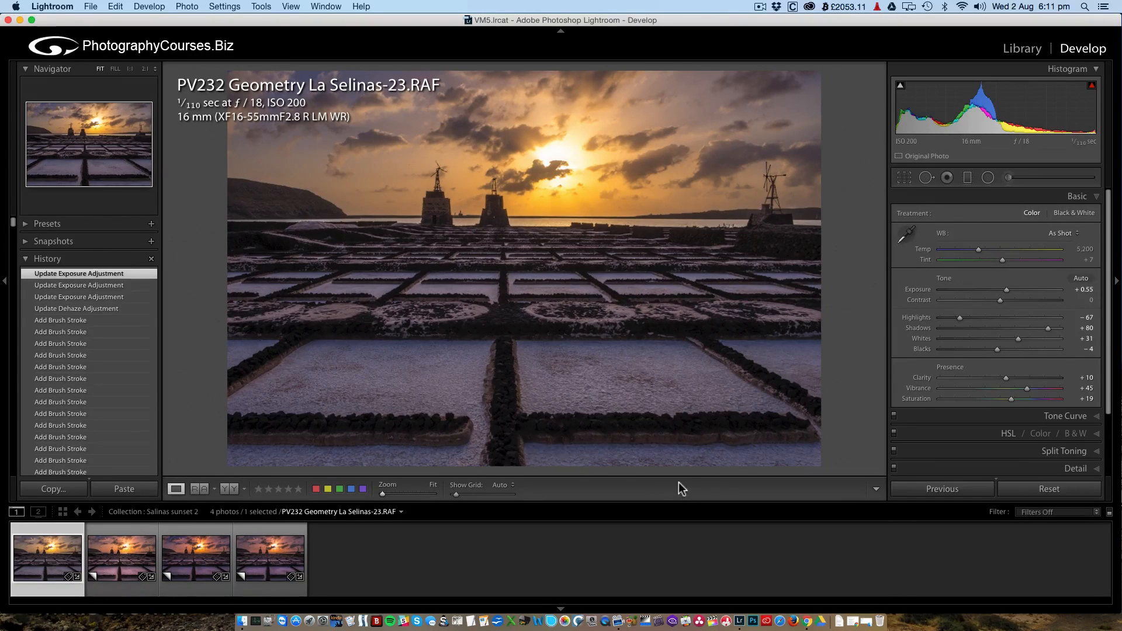
- Examine the foreground's central stone wall and the mid-distance salt pans at 1:1 zoom
click(507, 395)
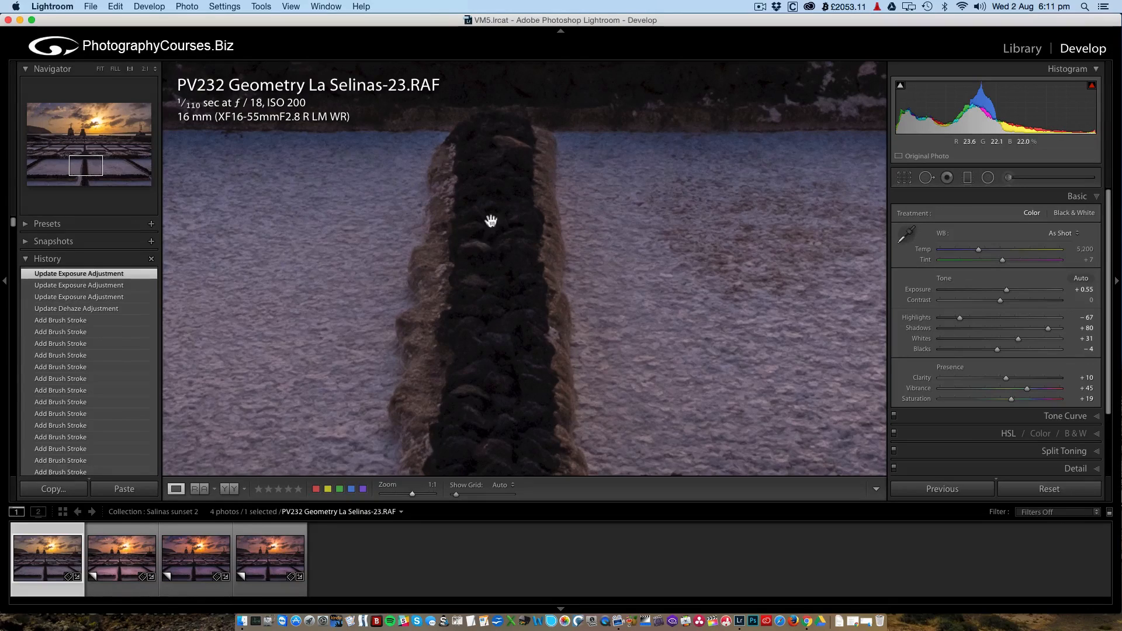
click(506, 331)
click(506, 331)
click(507, 331)
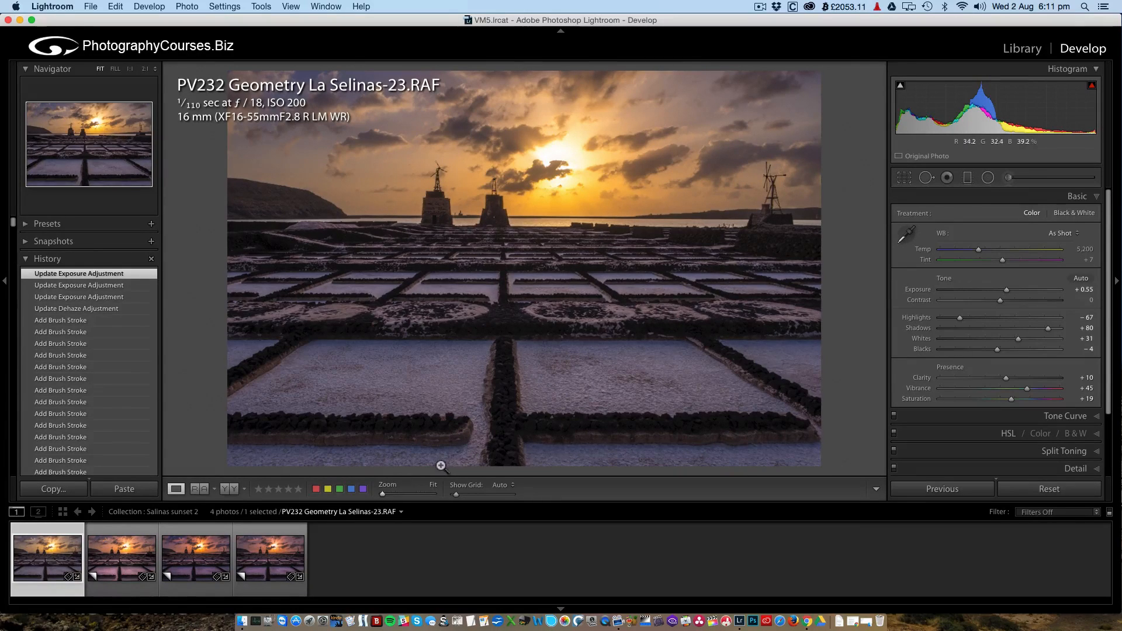
click(332, 283)
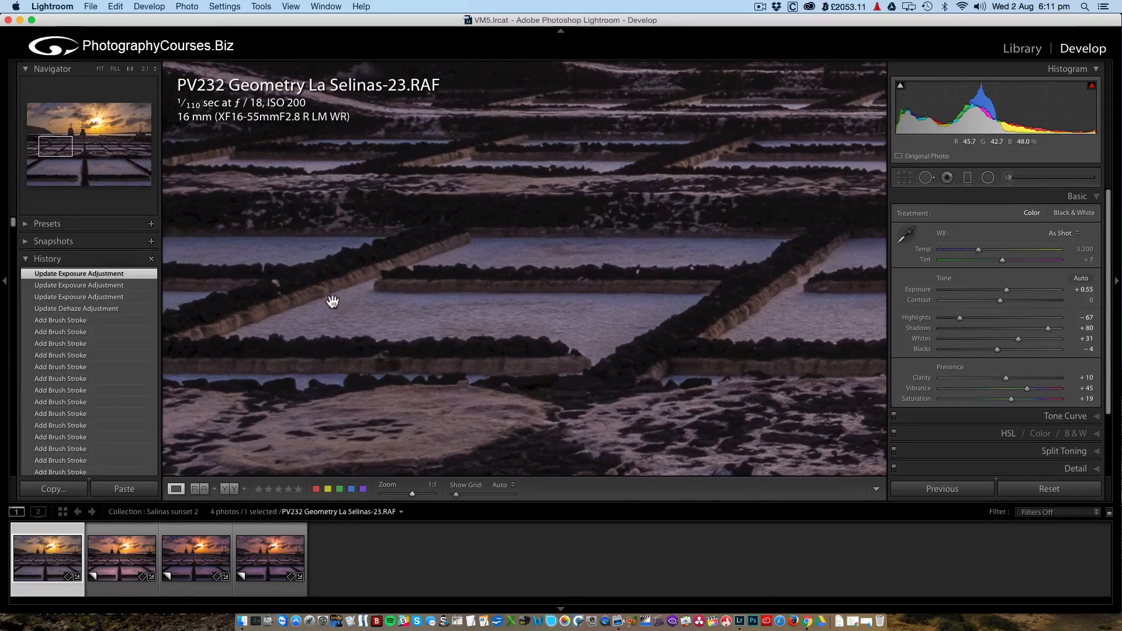
click(377, 278)
click(377, 278)
click(377, 280)
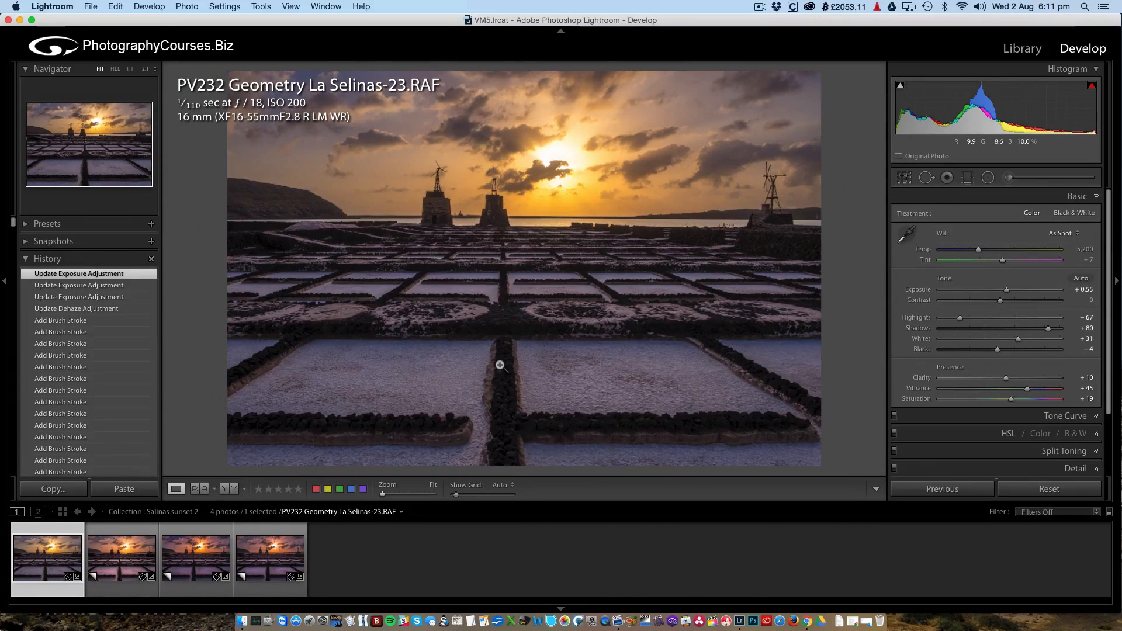
- Set up a new adjustment brush with Exposure 0.25, Highlights 11, Whites 15 and Flow 50, with Auto Mask off
click(1009, 179)
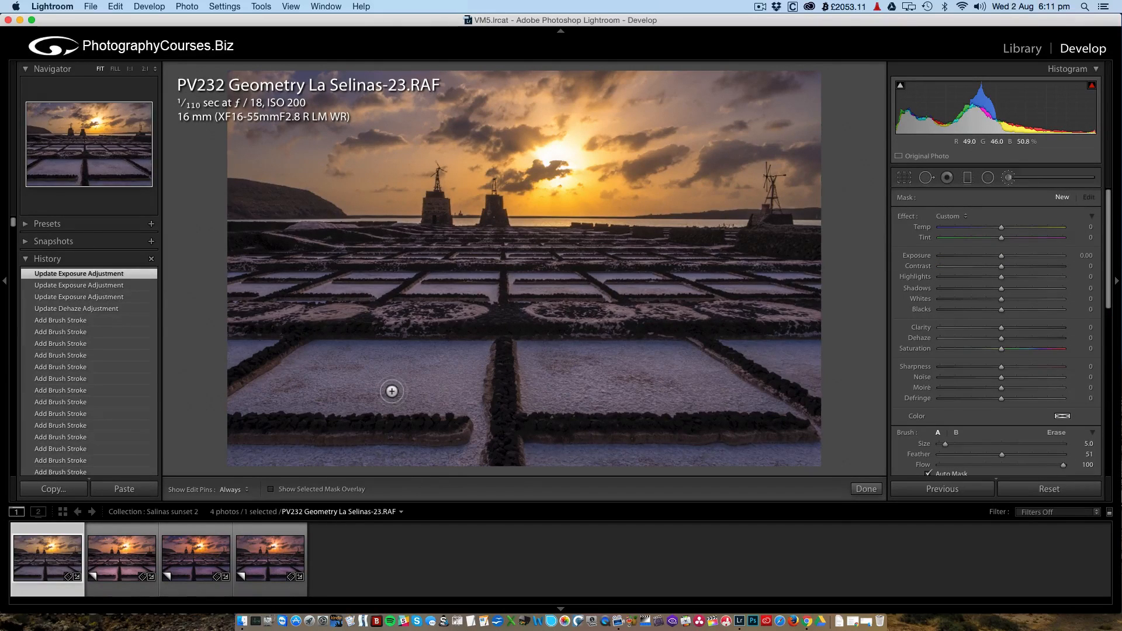
scroll(392, 392, up, 5)
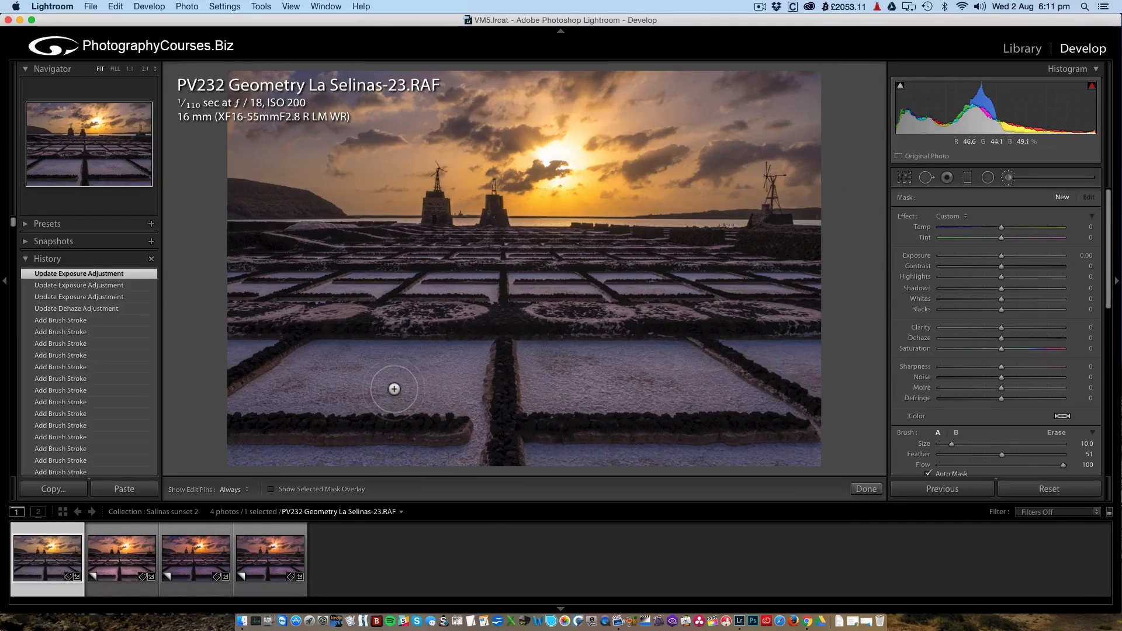
scroll(394, 388, down, 2)
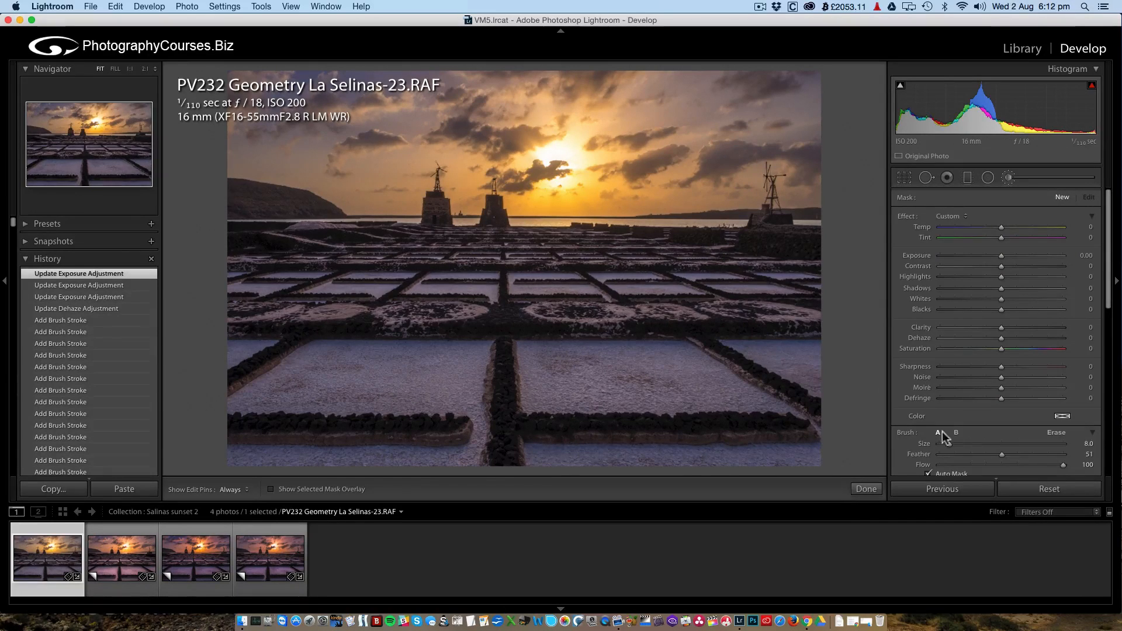
click(928, 473)
click(1001, 256)
drag(1001, 256, 1004, 255)
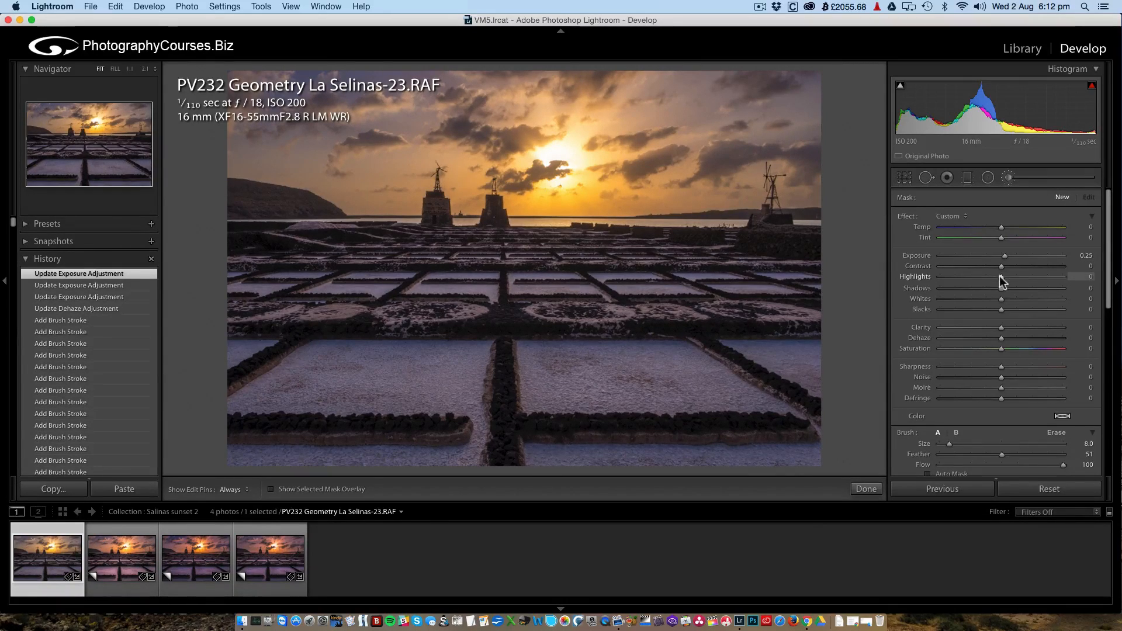
drag(1006, 276, 1008, 299)
drag(1051, 465, 1007, 466)
- Paint the brush adjustment over the large foreground salt pan right of the central wall at Size 11, and inspect its edge
key(bracketright)
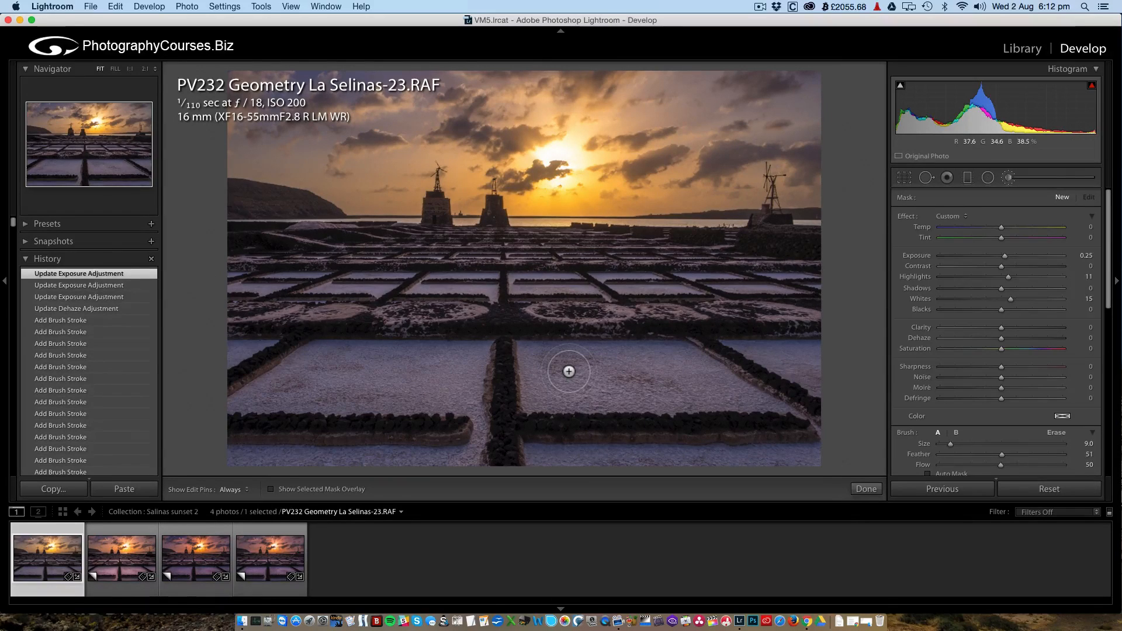
key(bracketright)
key(bracketright)
click(586, 379)
mouse_move(532, 360)
mouse_down()
mouse_move(642, 397)
mouse_move(598, 391)
mouse_move(570, 387)
mouse_move(655, 385)
mouse_move(681, 366)
mouse_move(614, 371)
mouse_move(681, 397)
mouse_move(692, 368)
mouse_up()
mouse_move(641, 425)
mouse_down()
mouse_move(588, 377)
mouse_move(568, 388)
mouse_up()
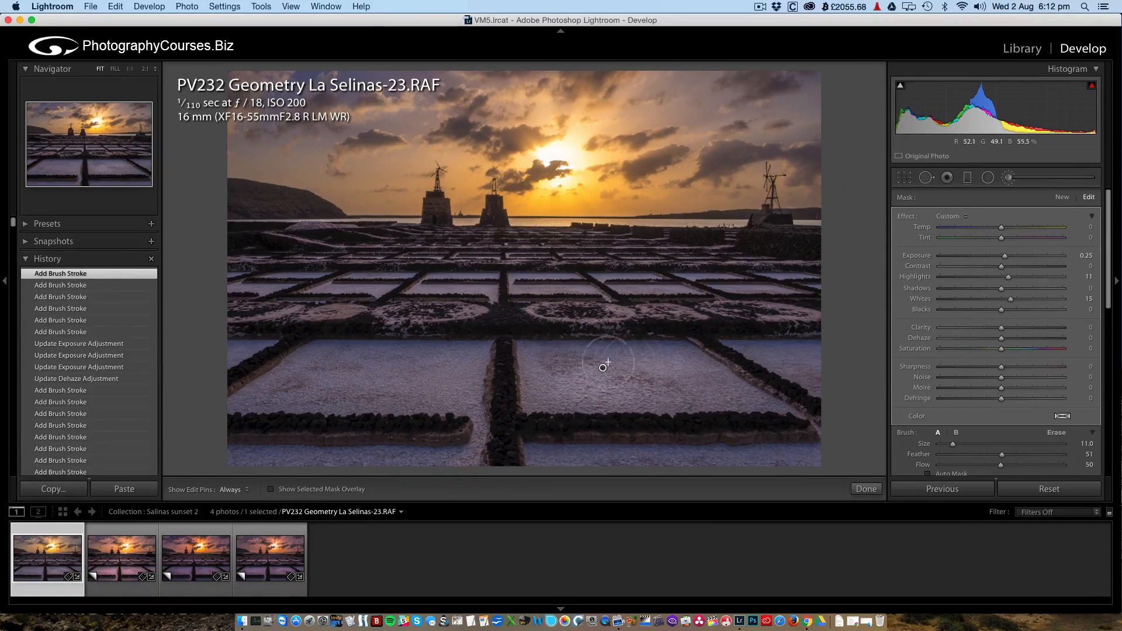
key(z)
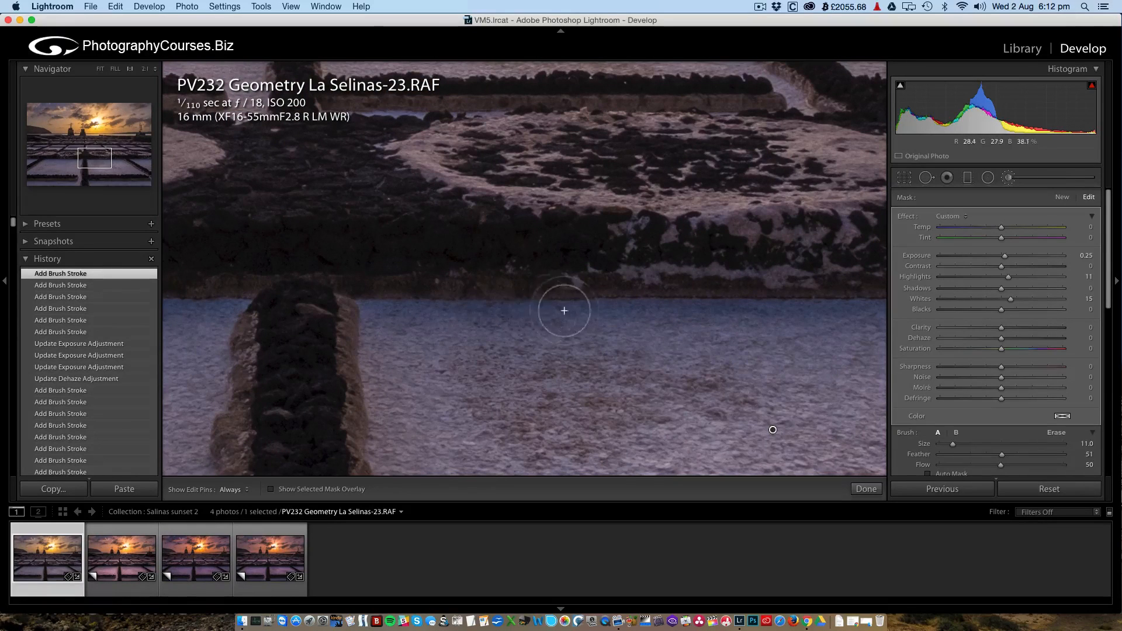
click(477, 344)
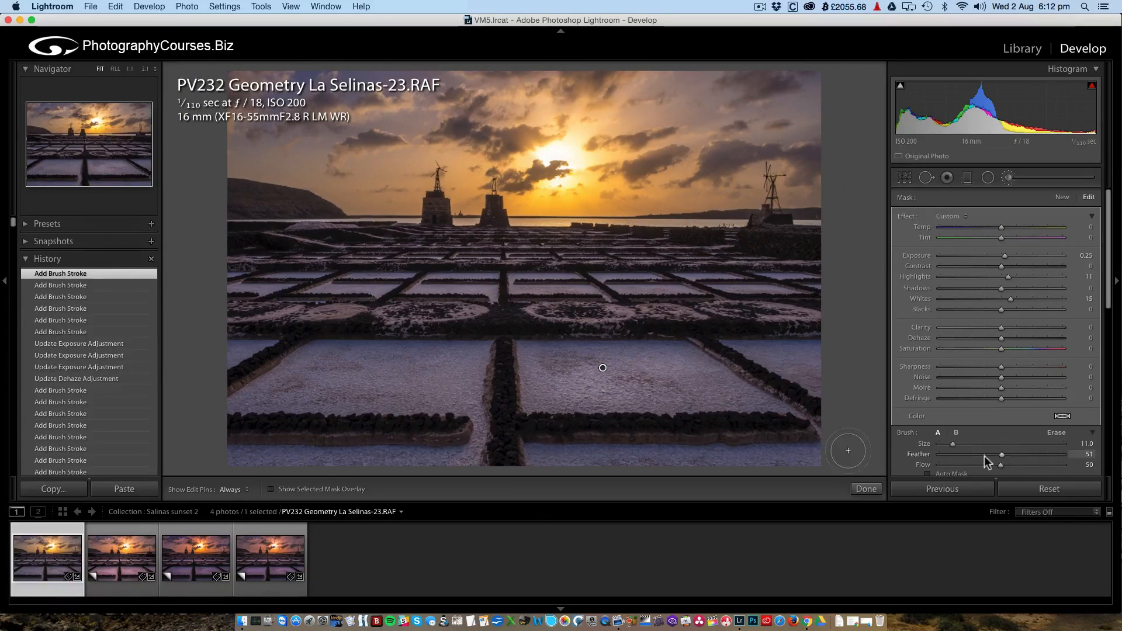
- Set the brush to Feather 35 and Size 10, and paint further strokes over the foreground salt pan right of the central wall
drag(1001, 454, 983, 454)
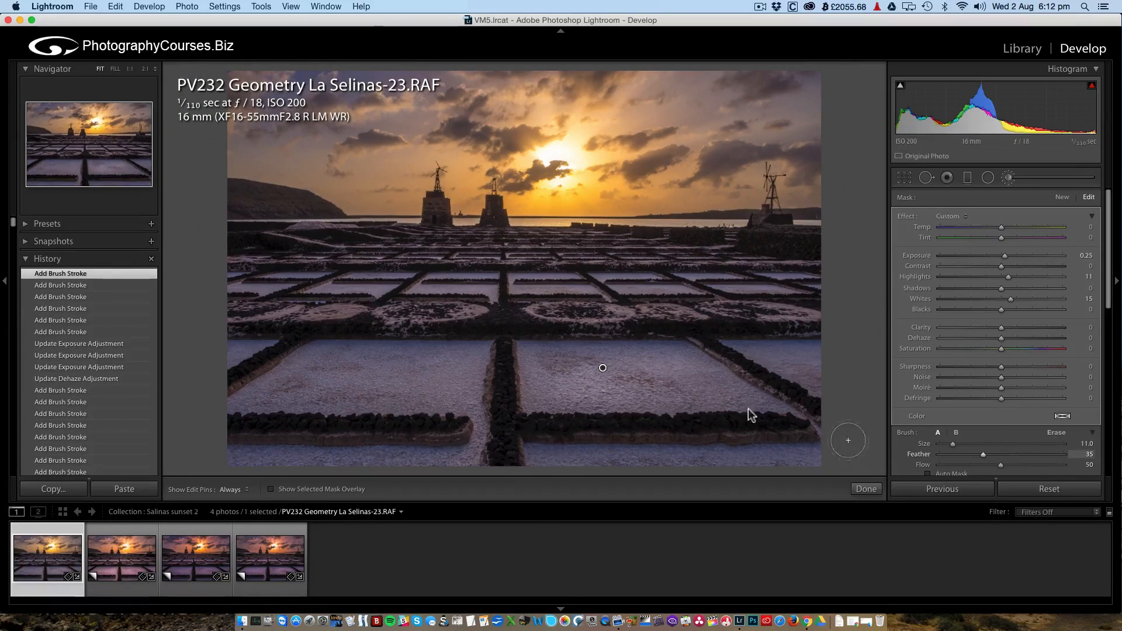
key(bracketleft)
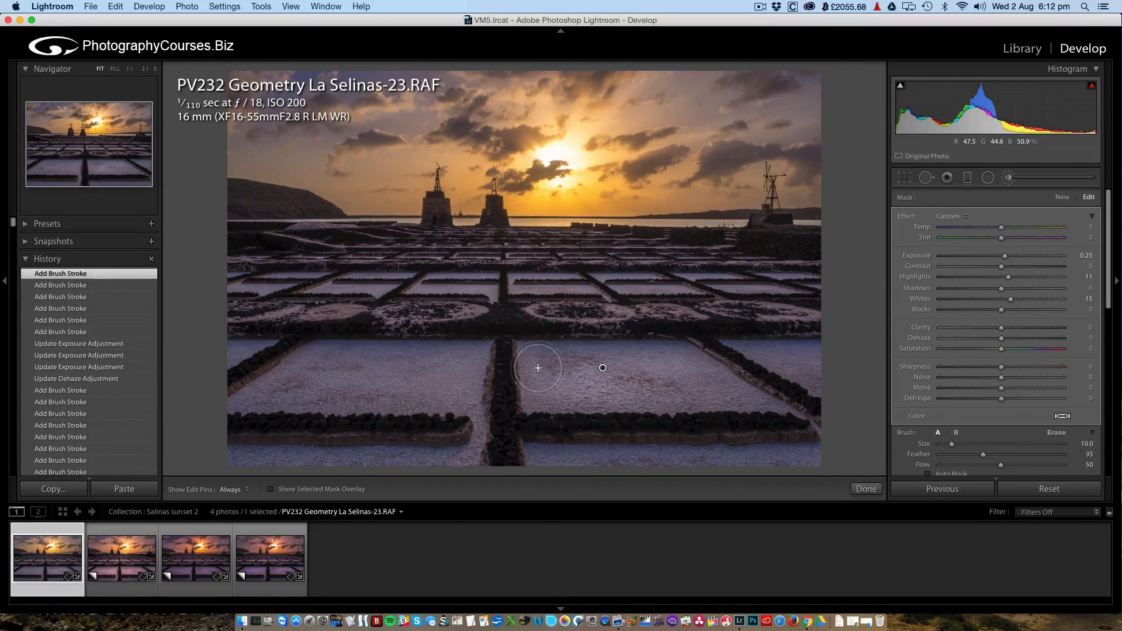
key(h)
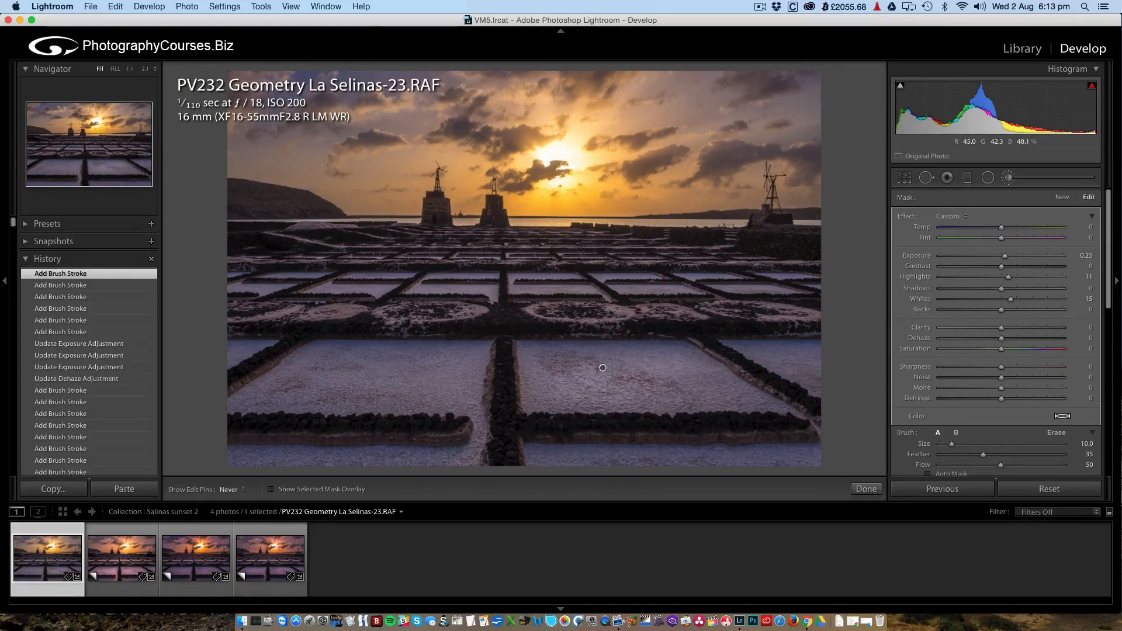
drag(641, 370, 691, 364)
key(h)
key(h)
mouse_move(549, 364)
mouse_down()
mouse_move(672, 354)
mouse_move(704, 377)
mouse_move(593, 384)
mouse_move(660, 395)
mouse_move(540, 401)
mouse_move(547, 380)
mouse_move(608, 396)
mouse_up()
key(h)
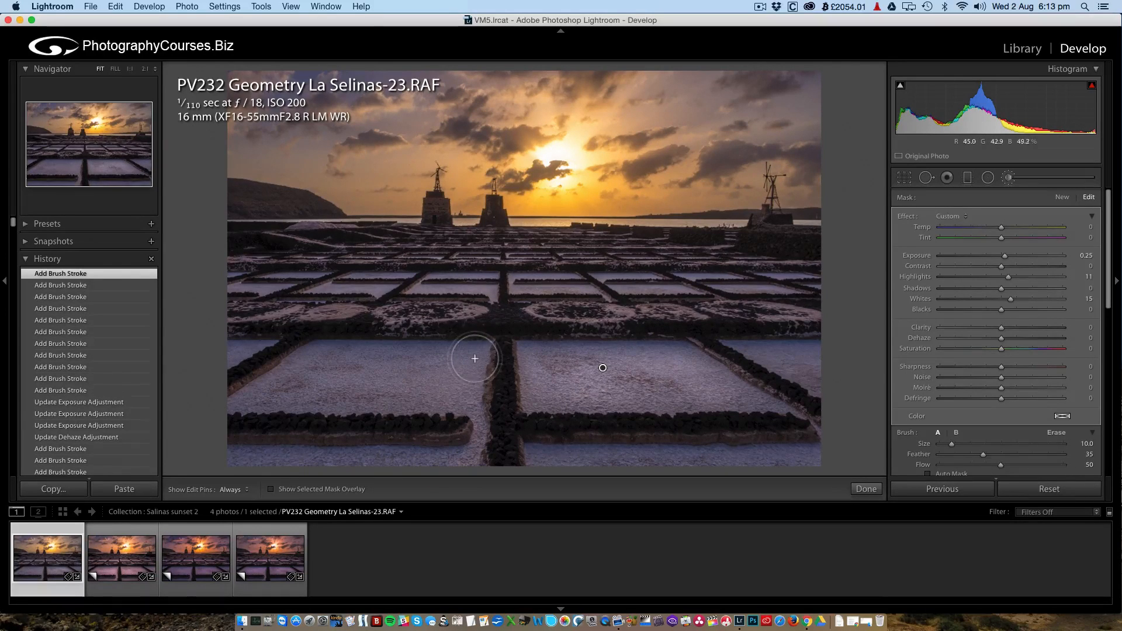
- Paint the brush adjustment over the foreground salt pan left of the central wall, reducing the brush to Size 6 beside the wall
key(h)
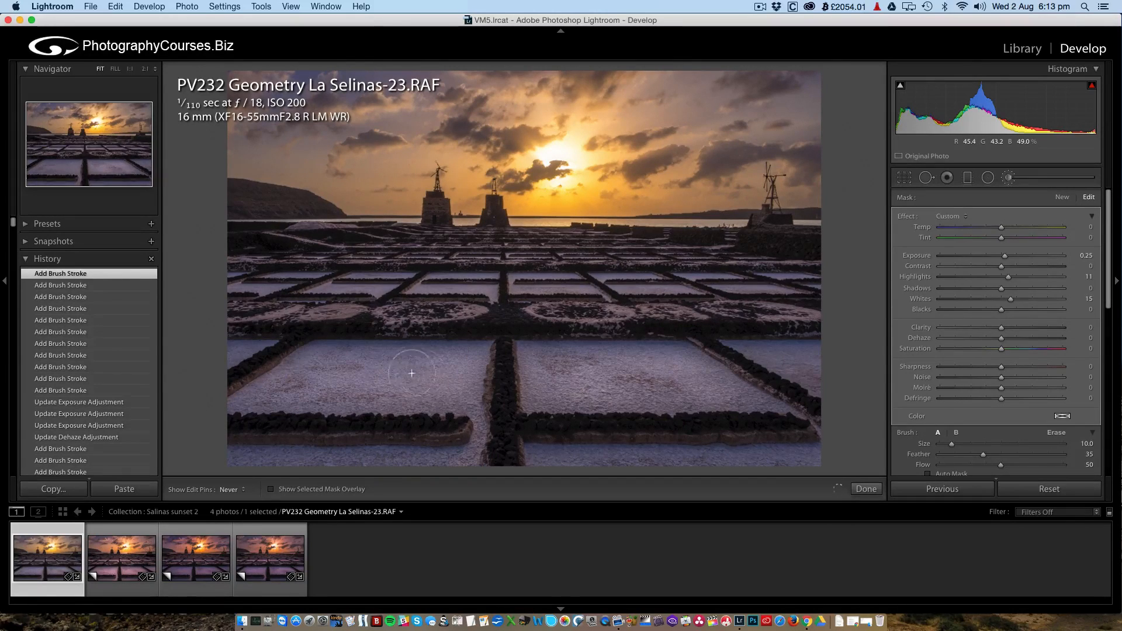
mouse_move(420, 376)
mouse_down()
mouse_move(458, 414)
mouse_move(480, 394)
mouse_move(316, 393)
mouse_move(454, 395)
mouse_move(472, 425)
mouse_move(460, 456)
mouse_up()
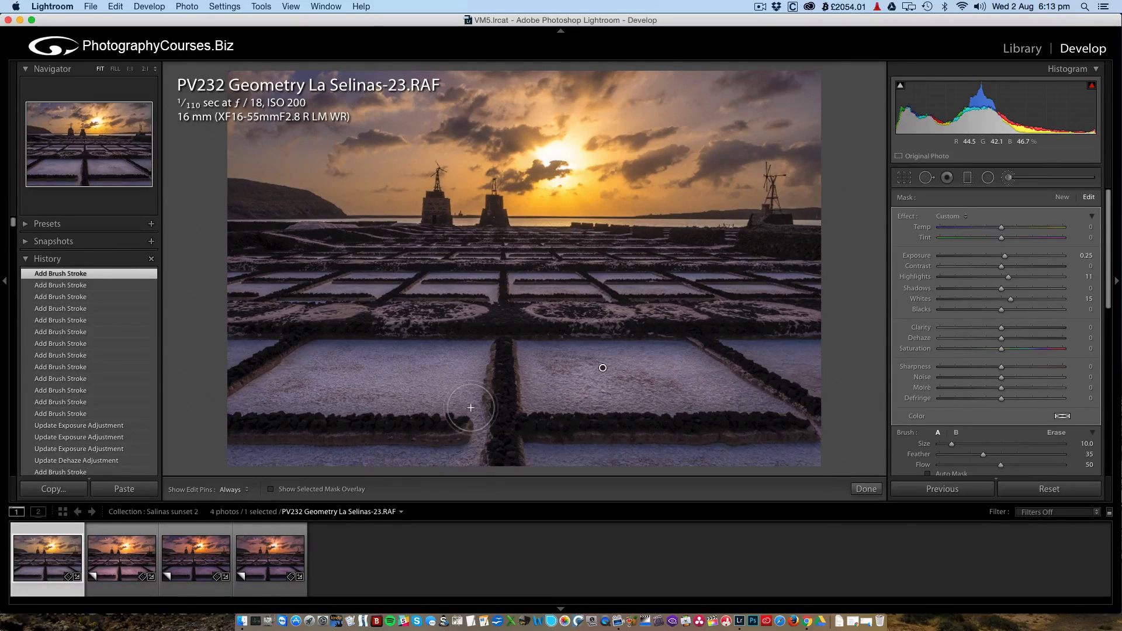
key(bracketleft)
key(bracketleft)
mouse_move(470, 450)
mouse_down()
mouse_move(453, 461)
mouse_move(479, 403)
mouse_move(464, 408)
mouse_up()
key(h)
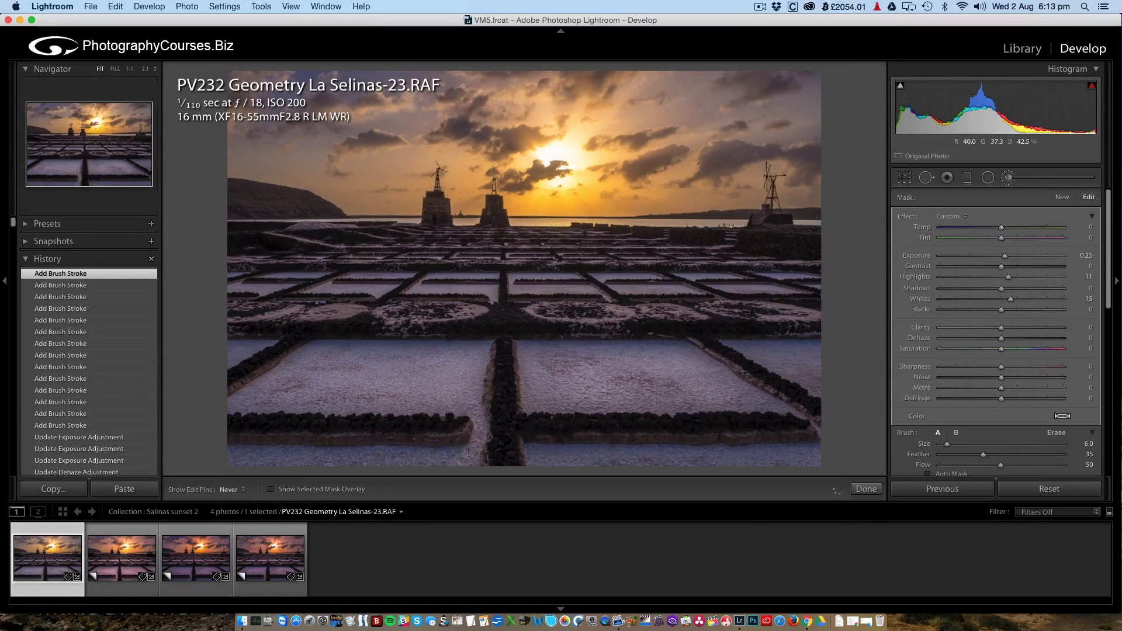
- Paint the brush adjustment over the narrow salt strip beside the central wall at the photo's lower edge
drag(452, 473, 478, 453)
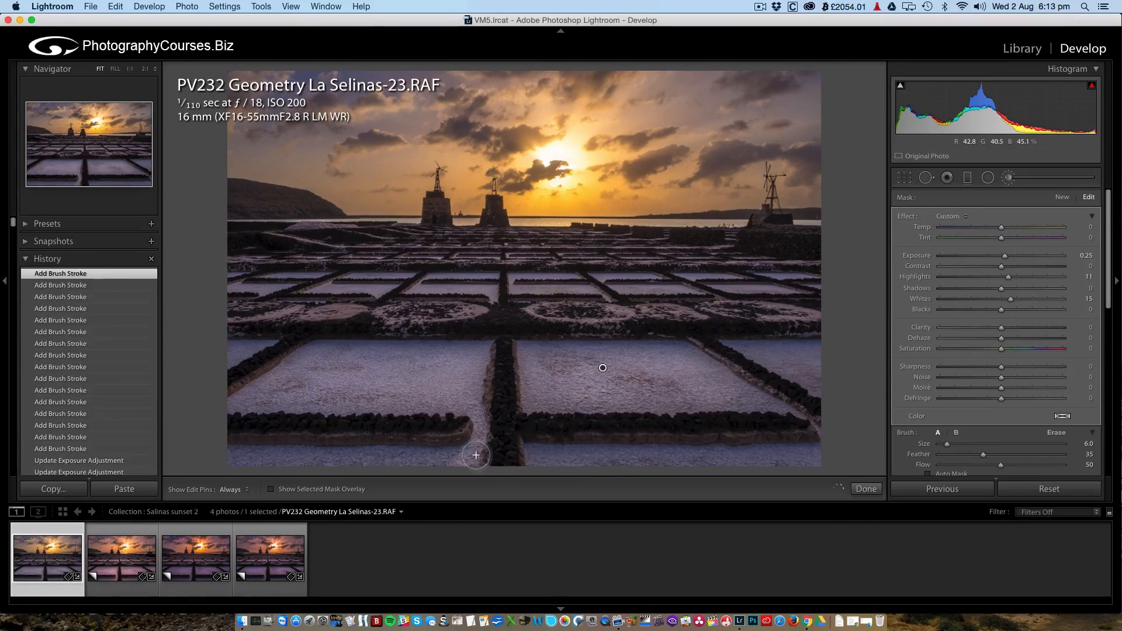
click(504, 473)
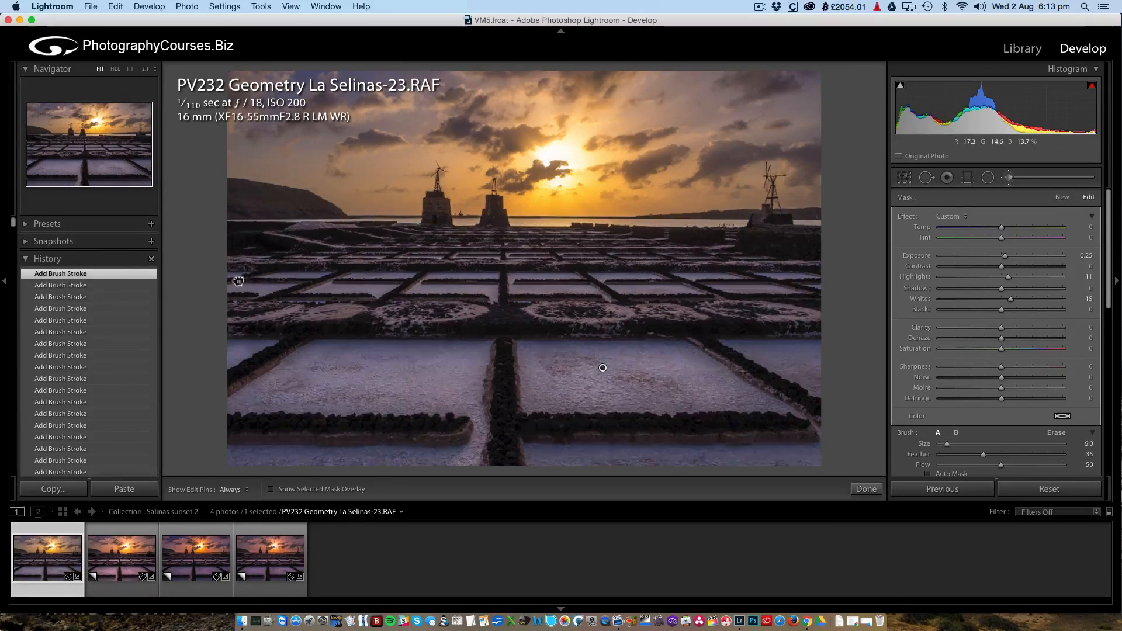
- Paint the brush adjustment over the leftmost front salt pan of the middle-distance row, varying the brush between Size 4, 9 and 5
key(z)
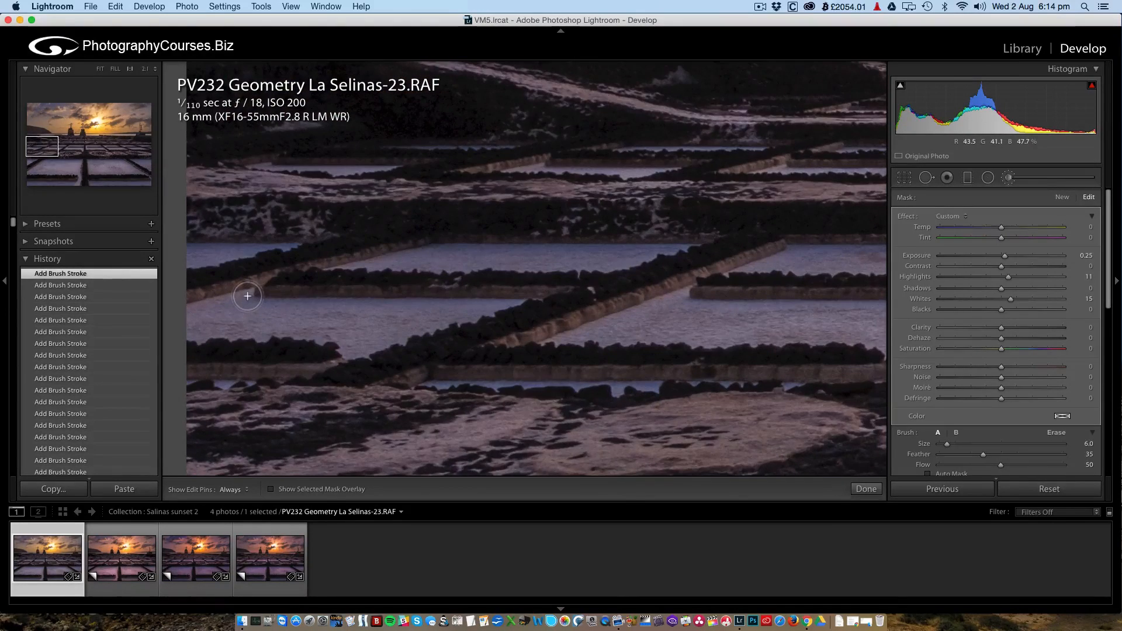
key(bracketleft)
key(h)
drag(231, 298, 187, 311)
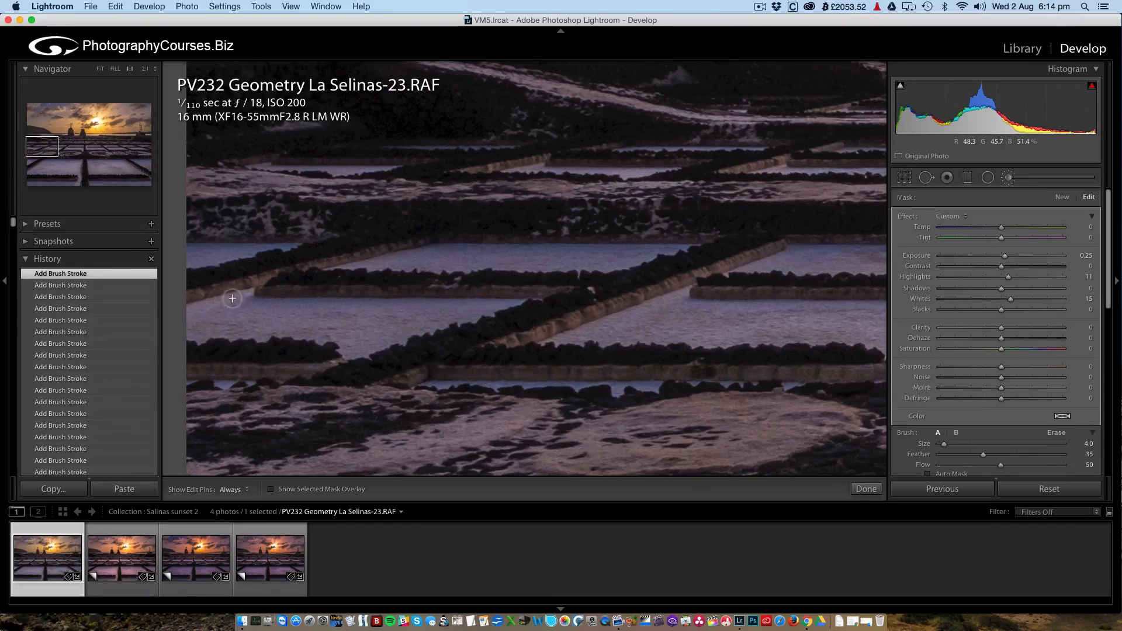
drag(249, 292, 177, 325)
mouse_move(246, 291)
mouse_down()
mouse_move(207, 312)
mouse_move(277, 330)
mouse_move(270, 321)
mouse_up()
key(bracketright)
mouse_move(434, 320)
mouse_down()
mouse_move(216, 312)
mouse_move(213, 326)
mouse_up()
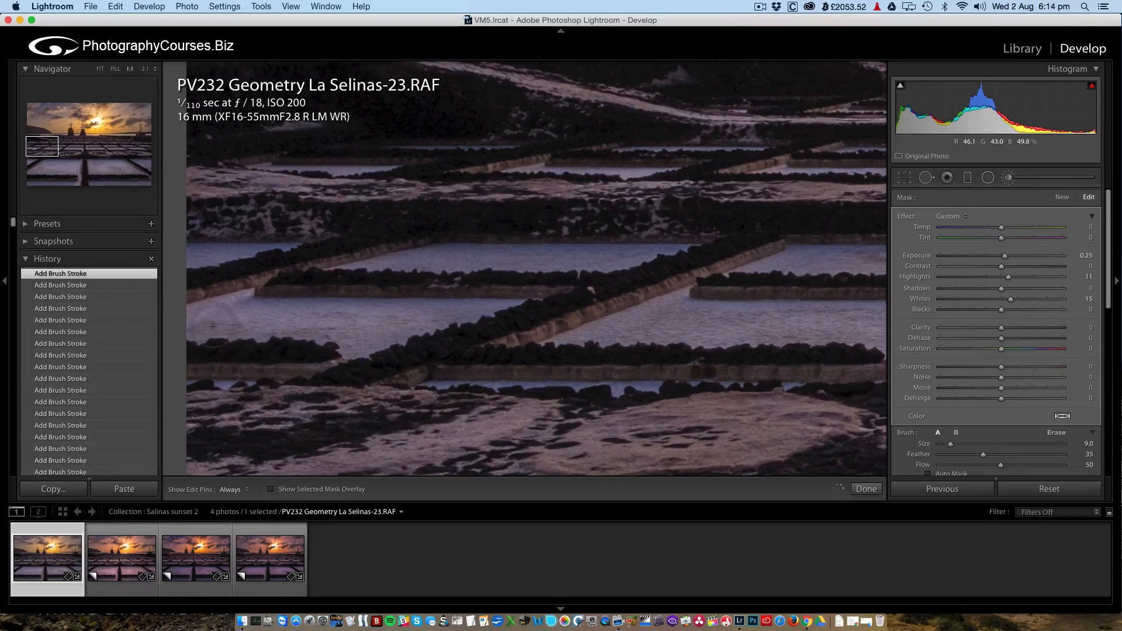
mouse_move(336, 331)
mouse_down()
mouse_move(405, 332)
mouse_move(343, 355)
mouse_move(387, 330)
mouse_move(356, 343)
mouse_move(467, 322)
mouse_up()
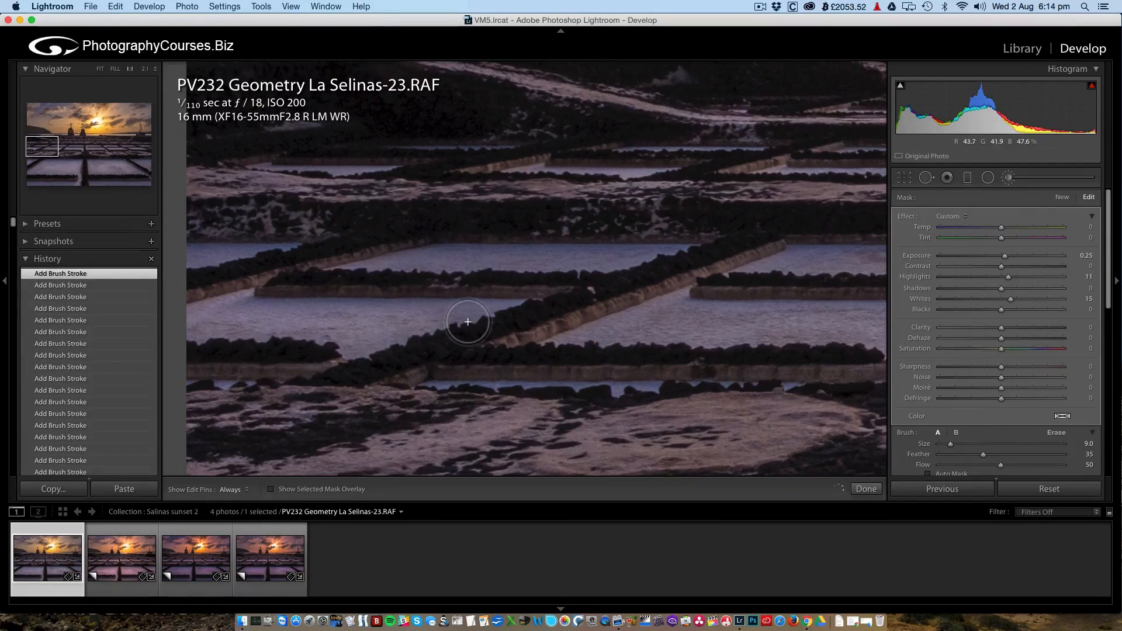
scroll(443, 317, down, 4)
drag(484, 311, 311, 313)
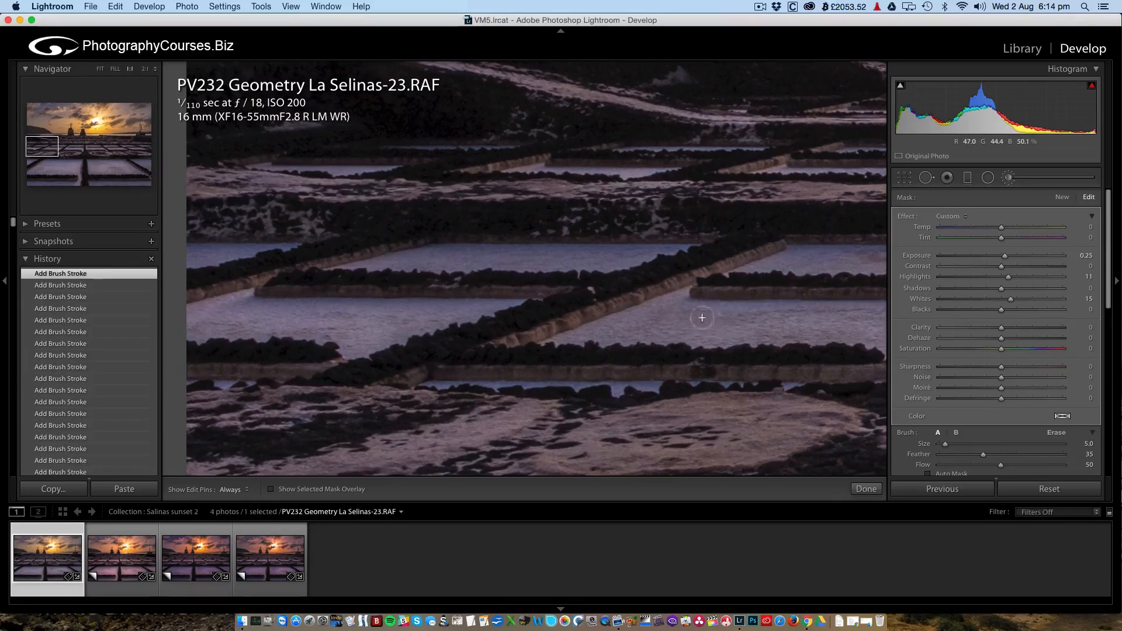
- Paint the second front salt pan from the left in the middle-distance row at Size 5, enlarging the brush to Size 8
drag(722, 321, 483, 318)
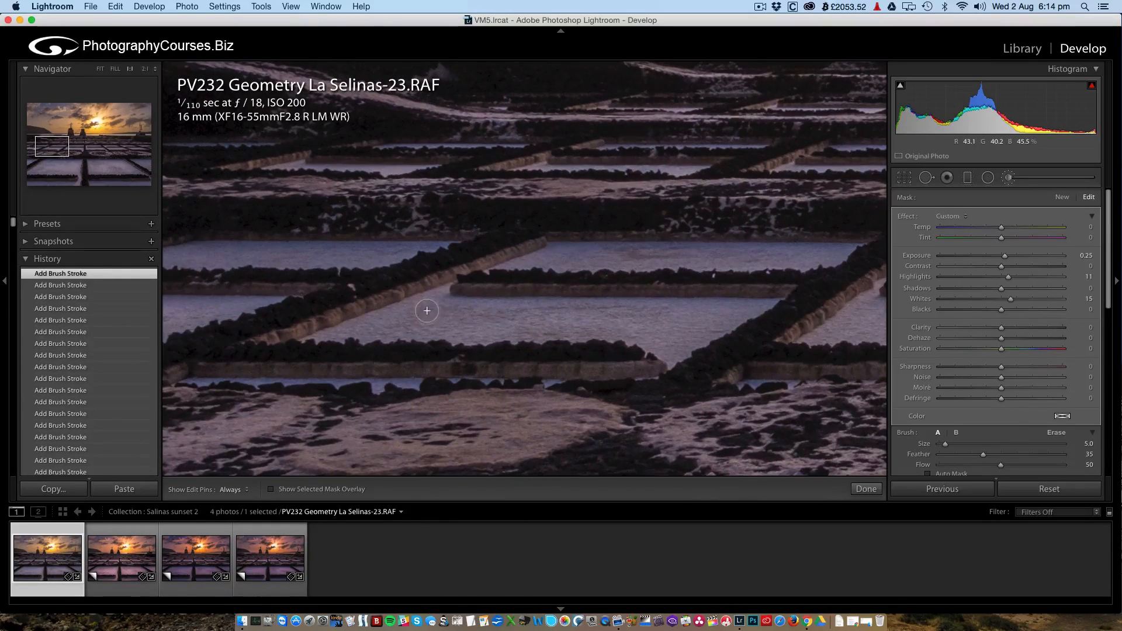
drag(443, 292, 402, 306)
drag(339, 334, 441, 287)
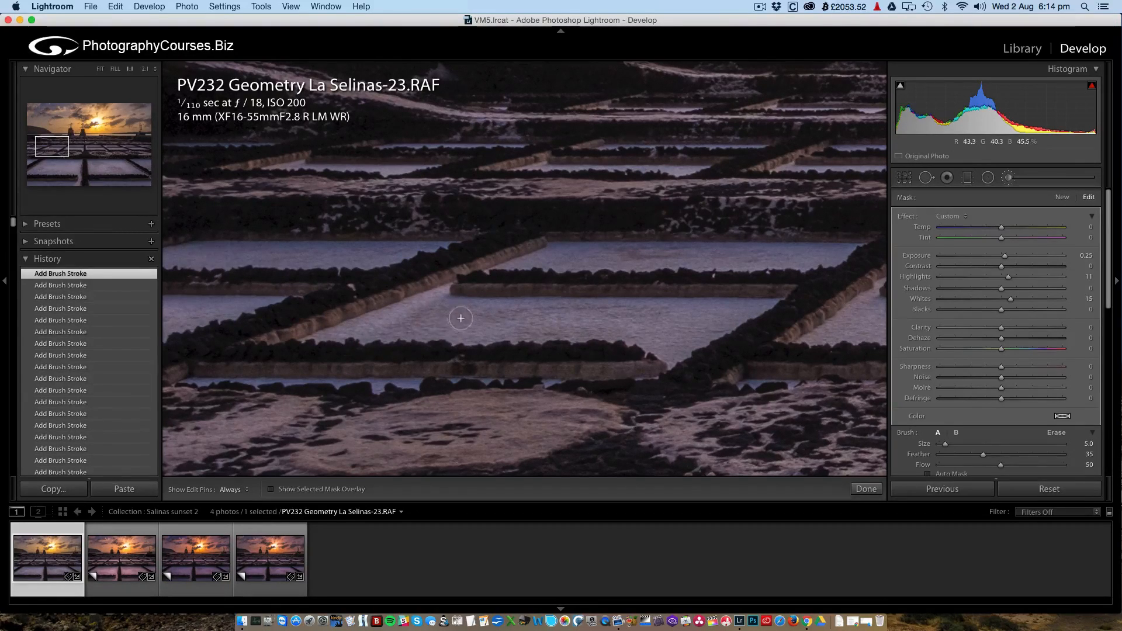
key(])
key(])
key(])
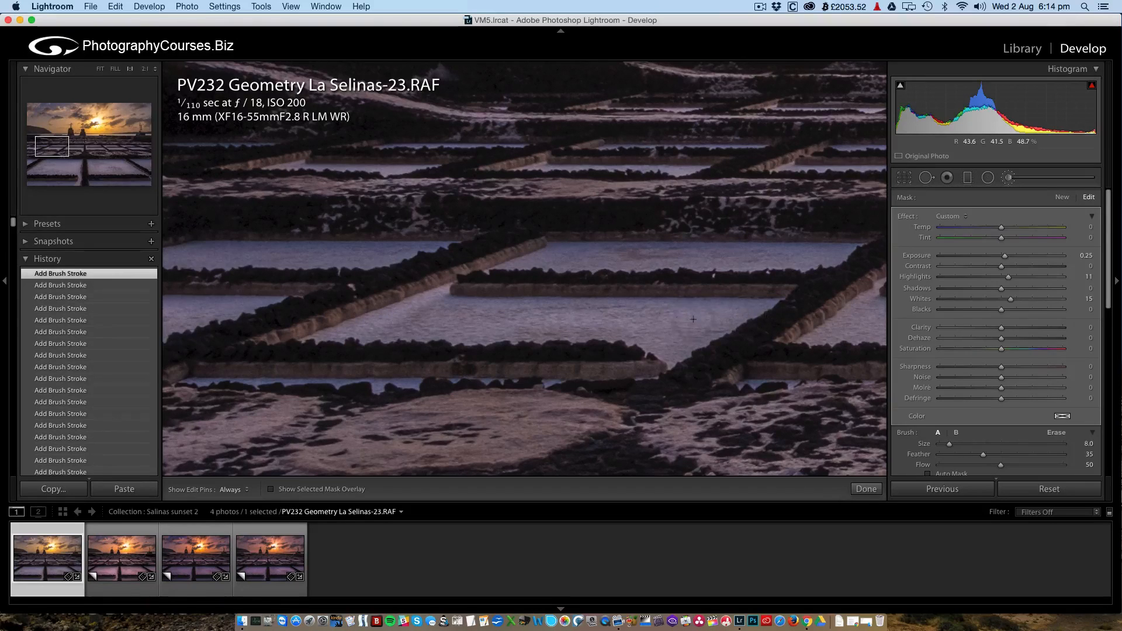
key(h)
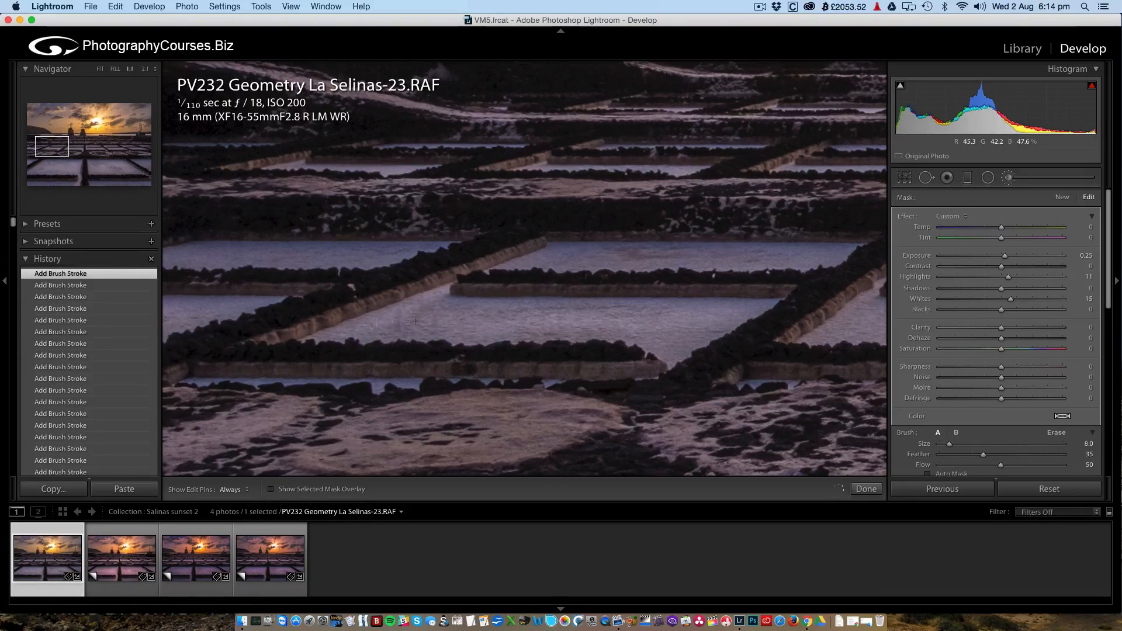
key(h)
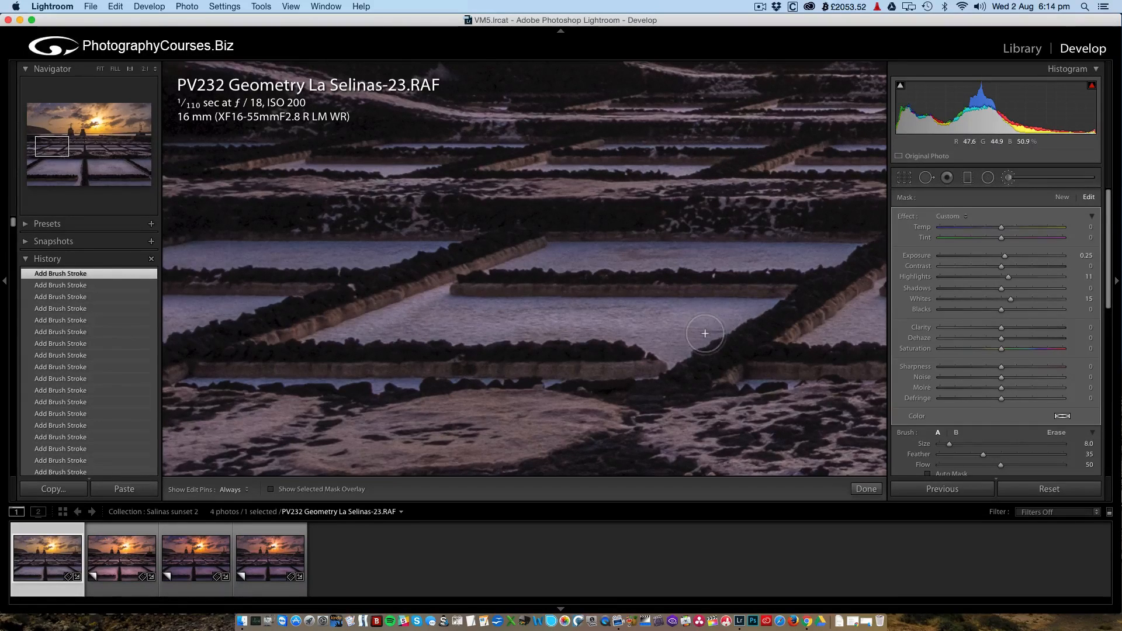
key(h)
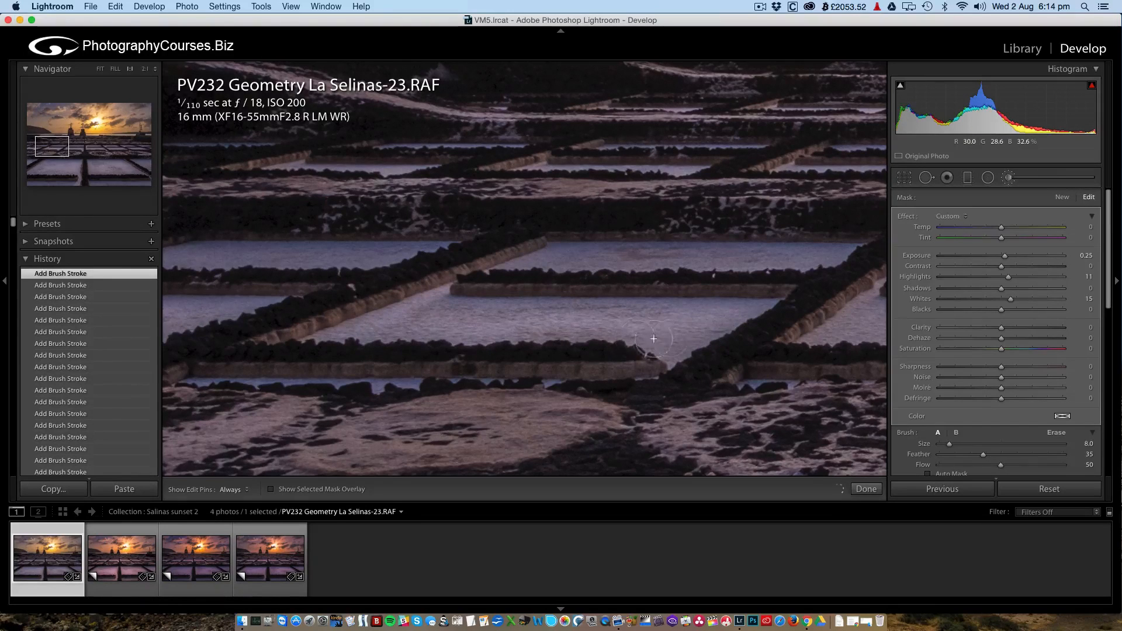
- Paint the brush adjustment over the rear salt pans at the left end of the middle-distance row at Size 8
key(h)
key(h)
key(h)
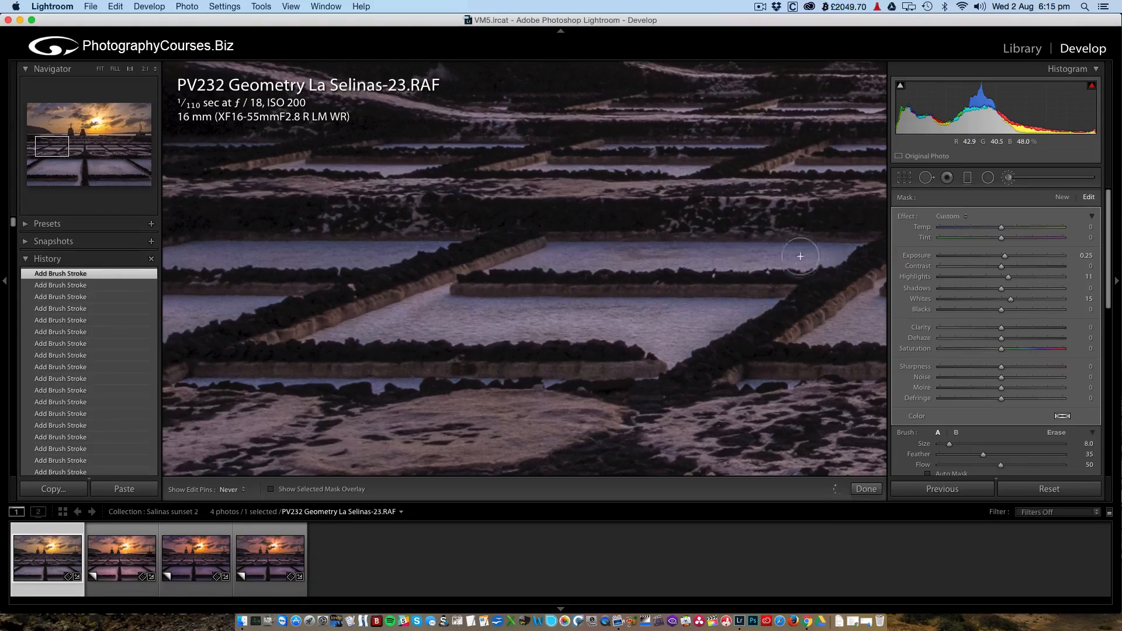
key(h)
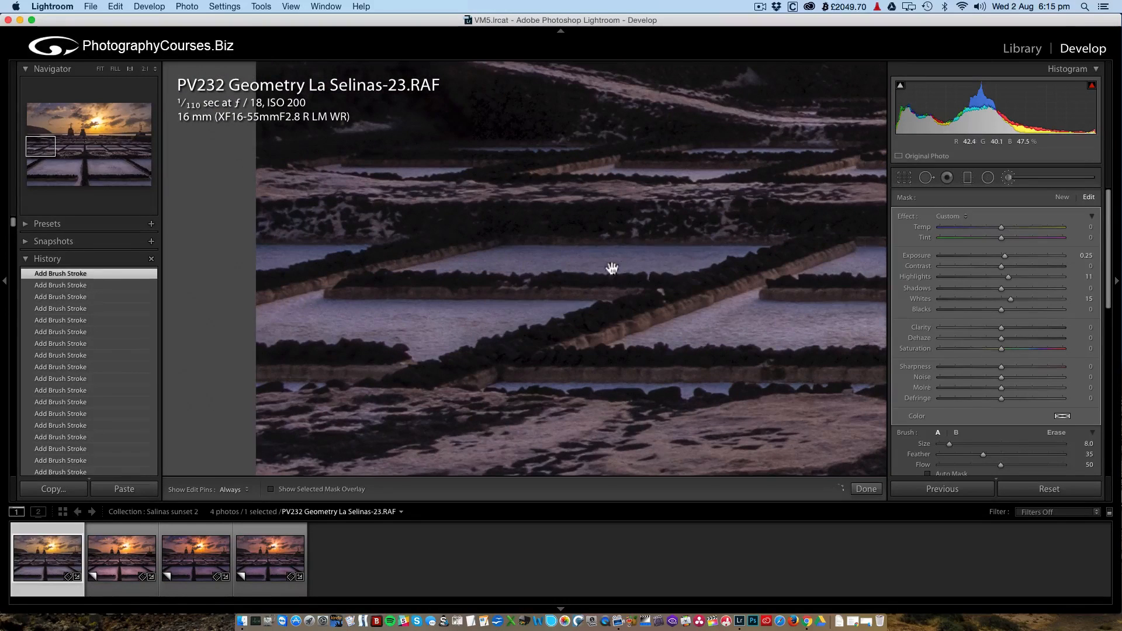
key(h)
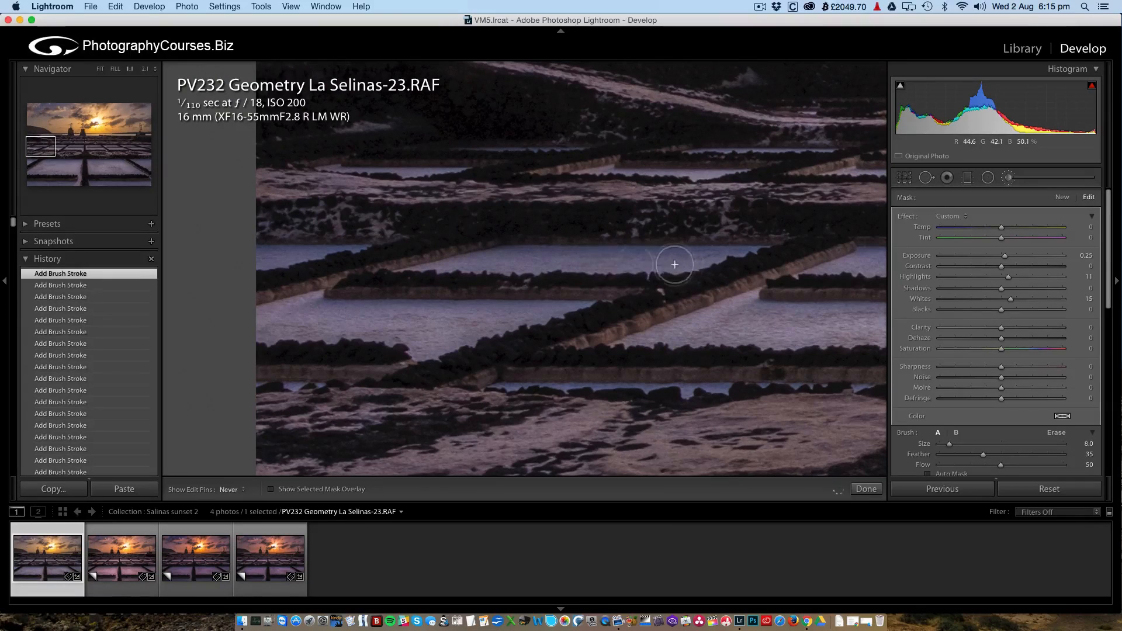
- Paint the rear salt pan just left of the central wall in the middle-distance row at Size 8
key(space)
drag(771, 268, 317, 258)
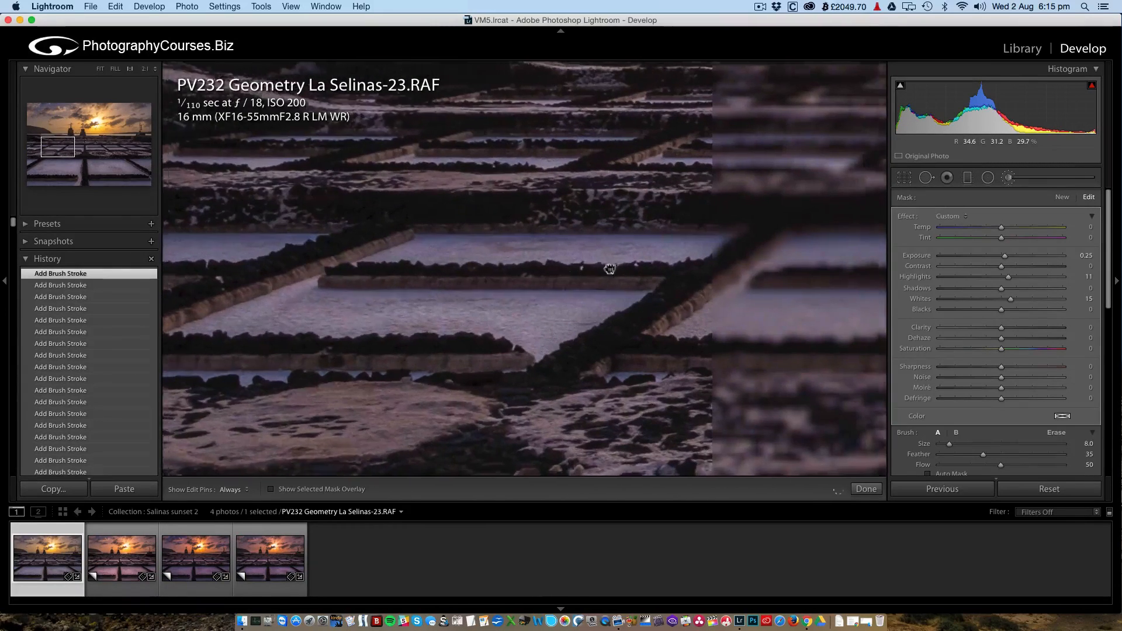
drag(609, 268, 393, 261)
key(h)
key(h)
key(h)
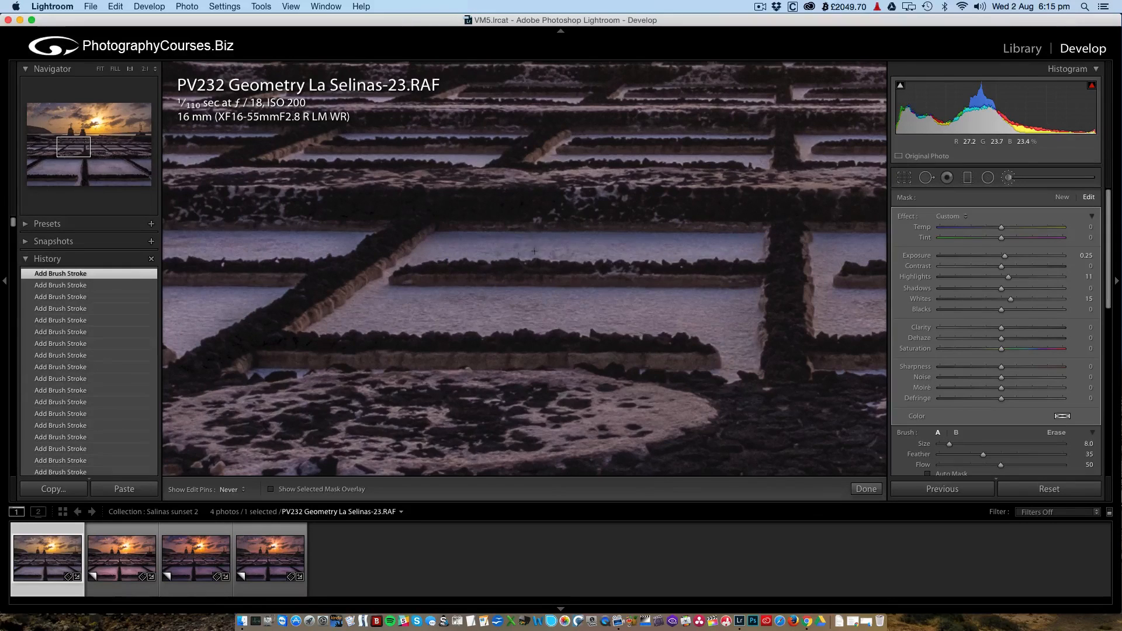
key(h)
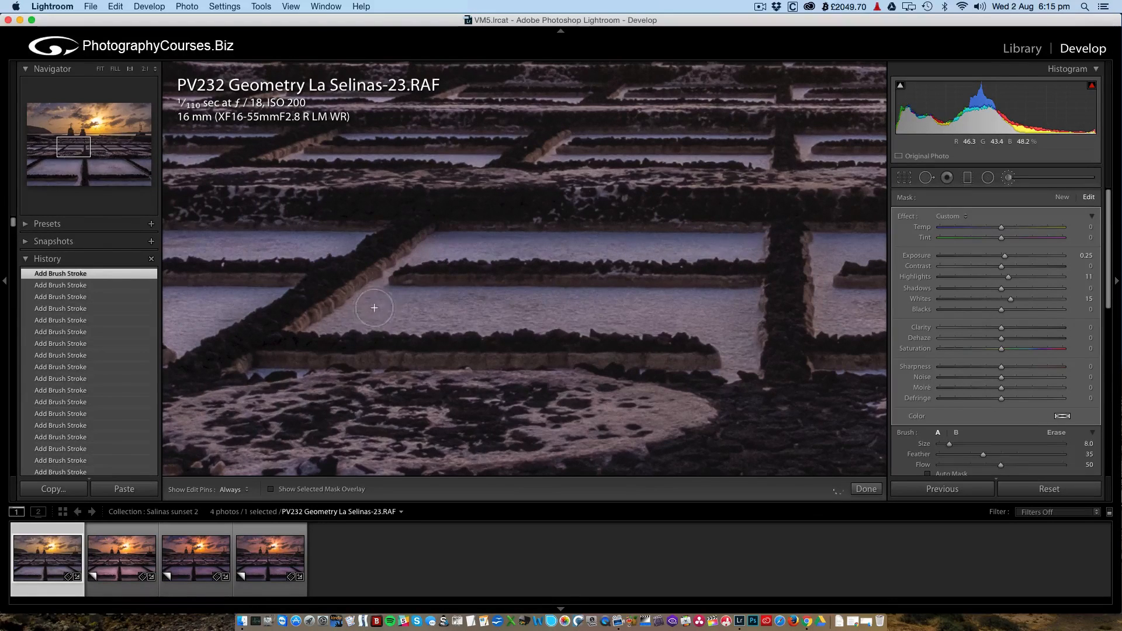
- Paint the front salt pan just left of the middle-distance central wall, using Size 6 in its narrow corner and Size 10 elsewhere
key(bracketleft)
key(bracketleft)
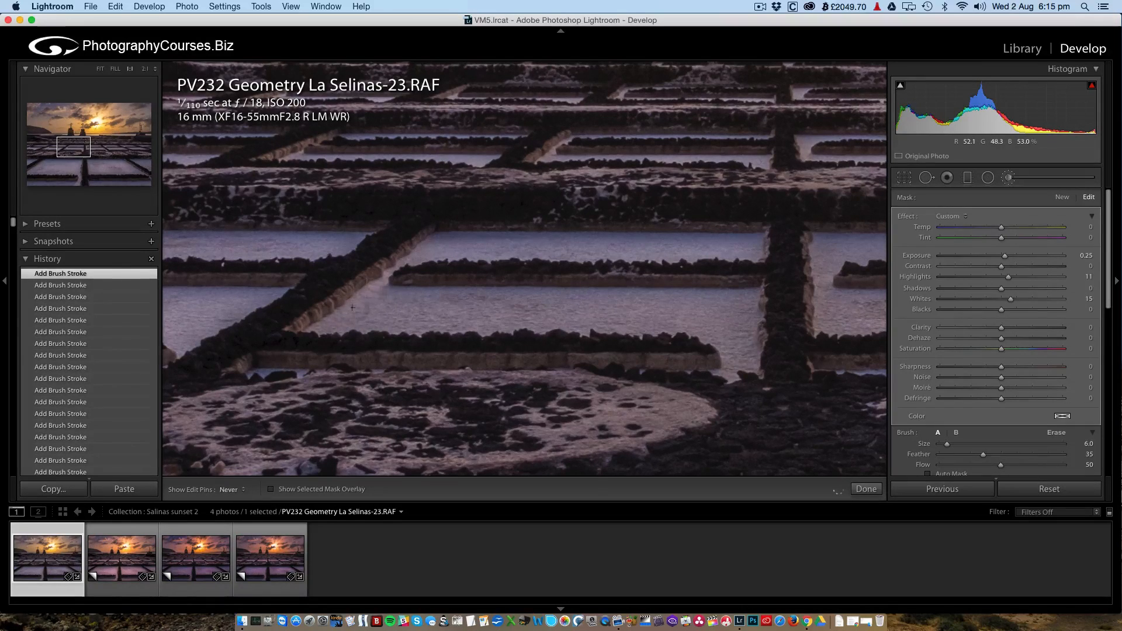
key(h)
key(bracketright)
key(bracketright)
key(bracketright)
key(bracketright)
key(h)
key(h)
key(h)
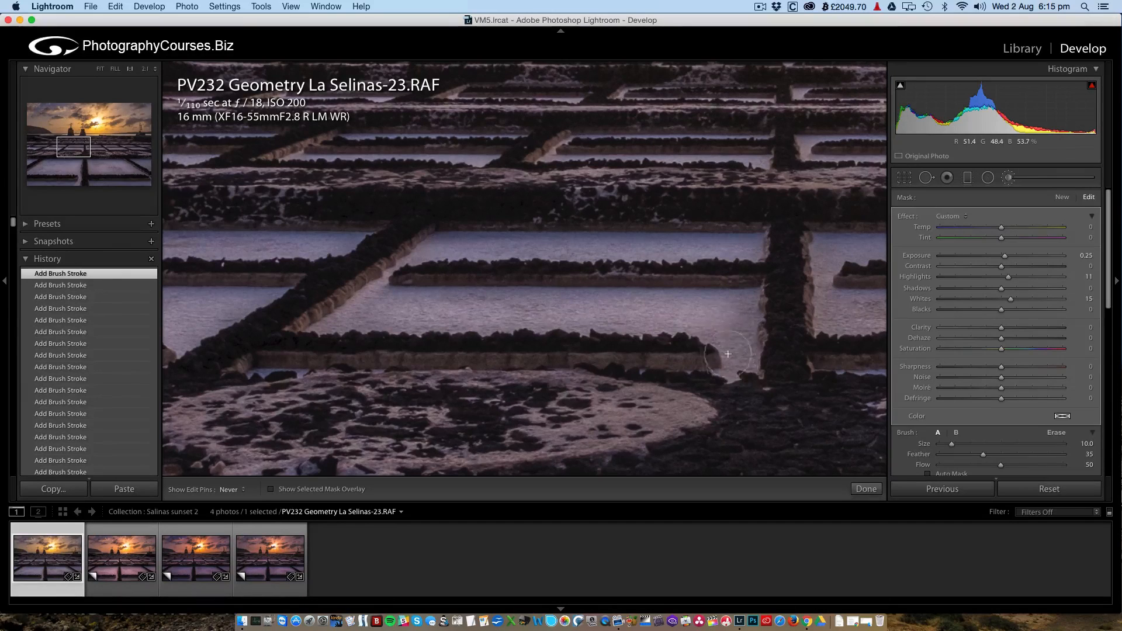
key(h)
key(h)
key(h)
- Reduce the brush to Size 7 and paint the front salt pan just right of the middle-distance central wall
drag(736, 315, 381, 270)
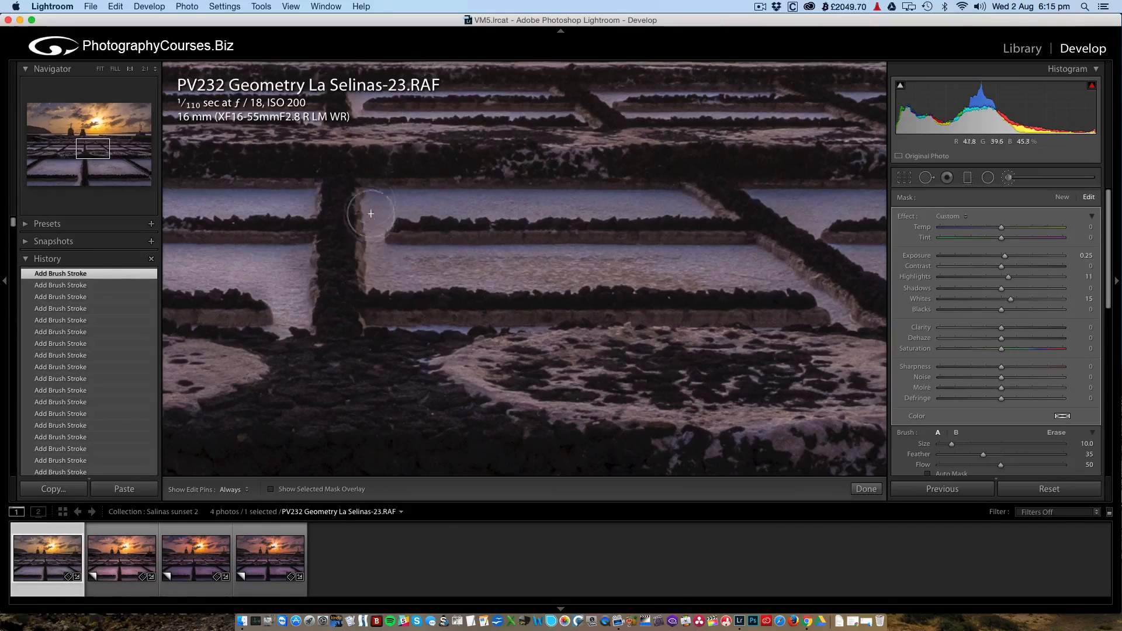
key(bracketleft)
key(bracketleft)
key(bracketleft)
mouse_move(377, 260)
mouse_down()
mouse_move(427, 278)
mouse_move(395, 266)
mouse_up()
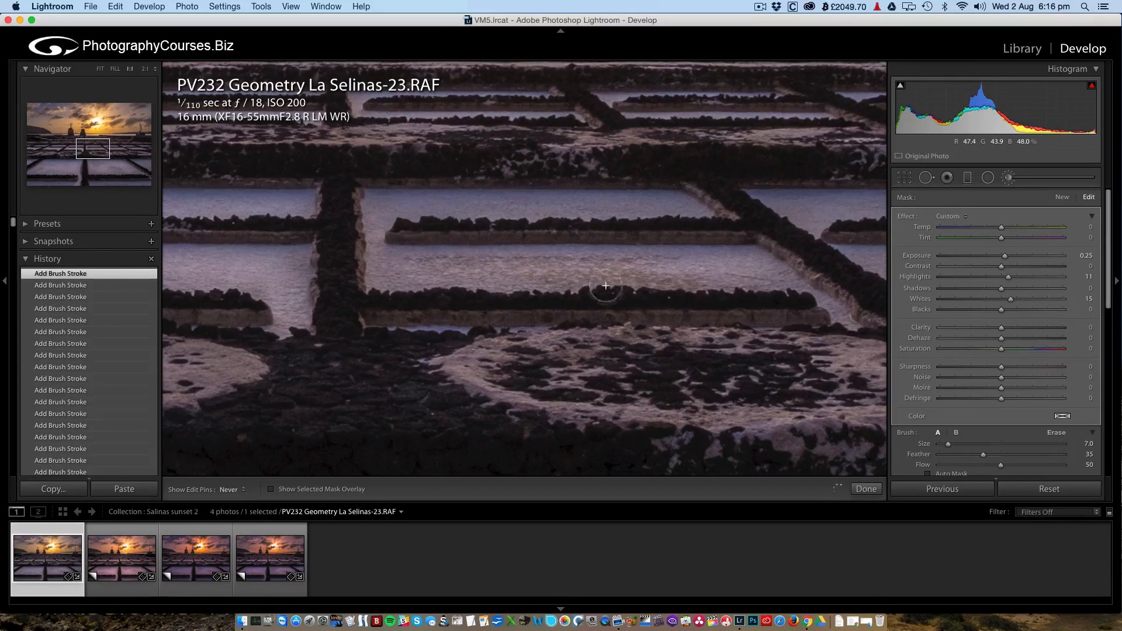
mouse_move(554, 272)
mouse_down()
mouse_move(448, 273)
mouse_move(811, 290)
mouse_move(717, 263)
mouse_up()
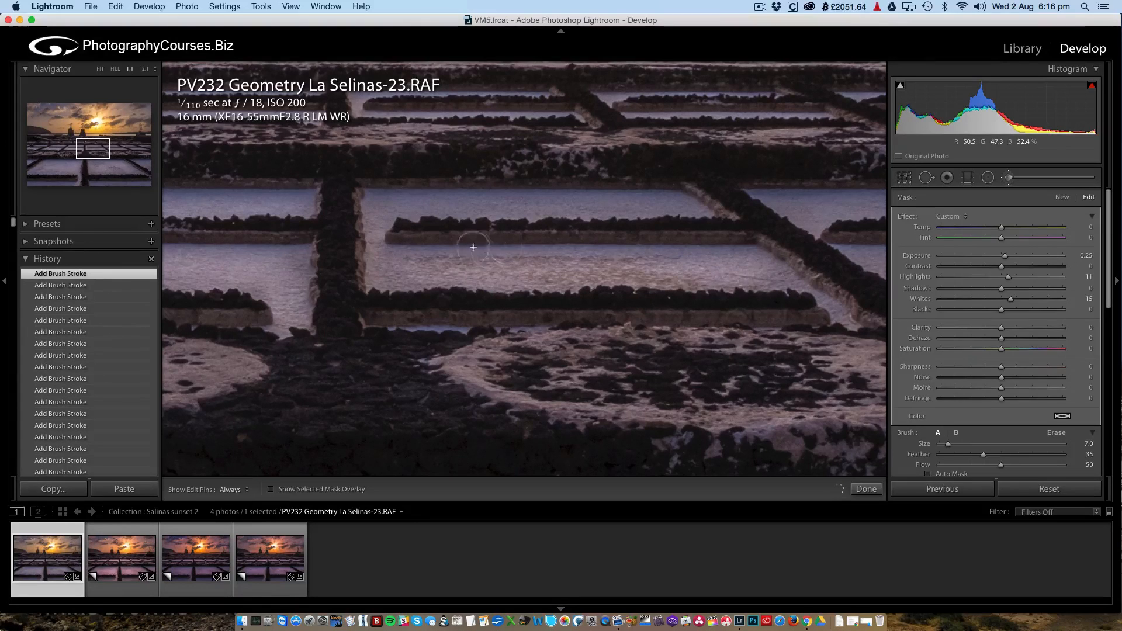
- Enlarge the brush and paint the second front salt pan right of the middle-distance central wall
drag(595, 248, 350, 235)
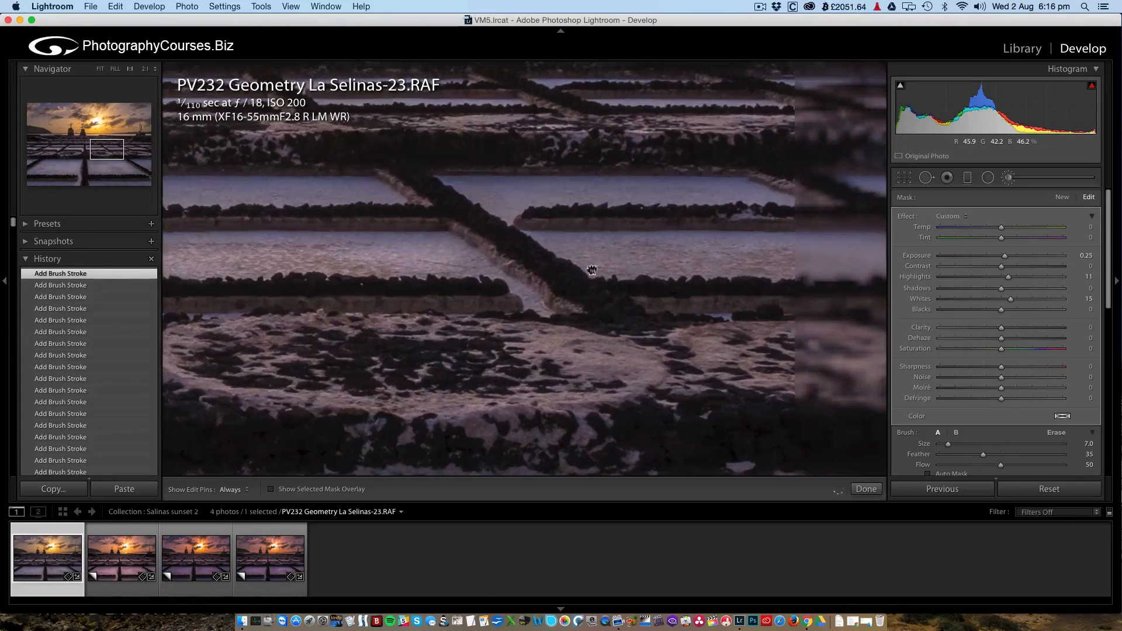
drag(643, 261, 383, 313)
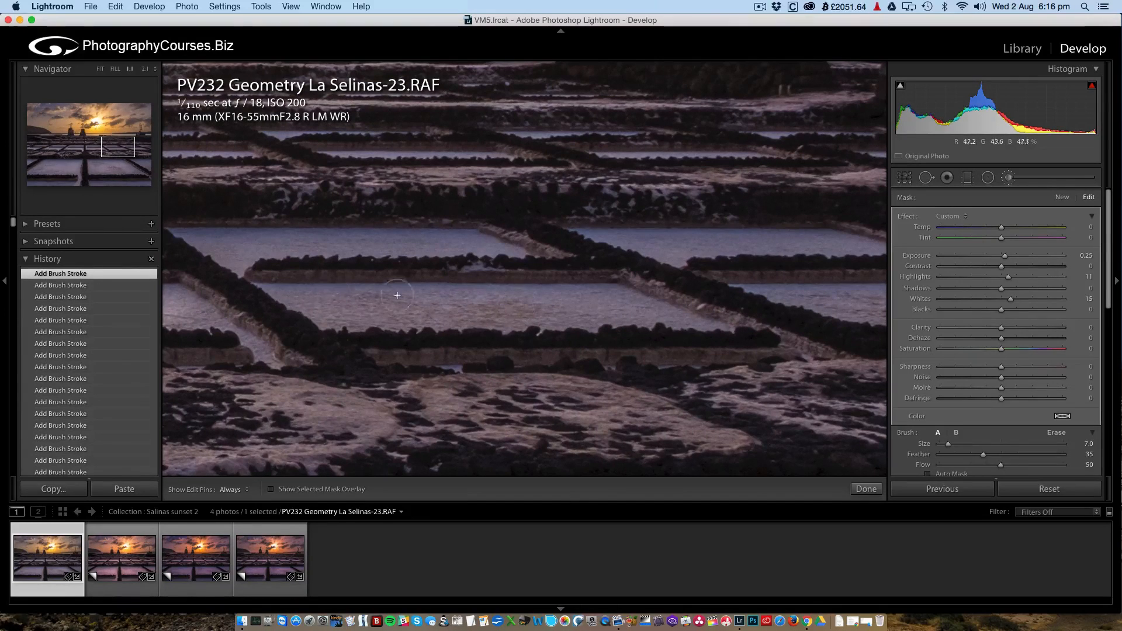
key(bracketright)
key(bracketright)
drag(302, 302, 303, 301)
mouse_move(678, 330)
mouse_down()
mouse_move(699, 327)
mouse_move(634, 301)
mouse_up()
- Reduce the brush to Size 6 and paint the middle-distance salt pans near the photo's right edge
drag(691, 280, 300, 293)
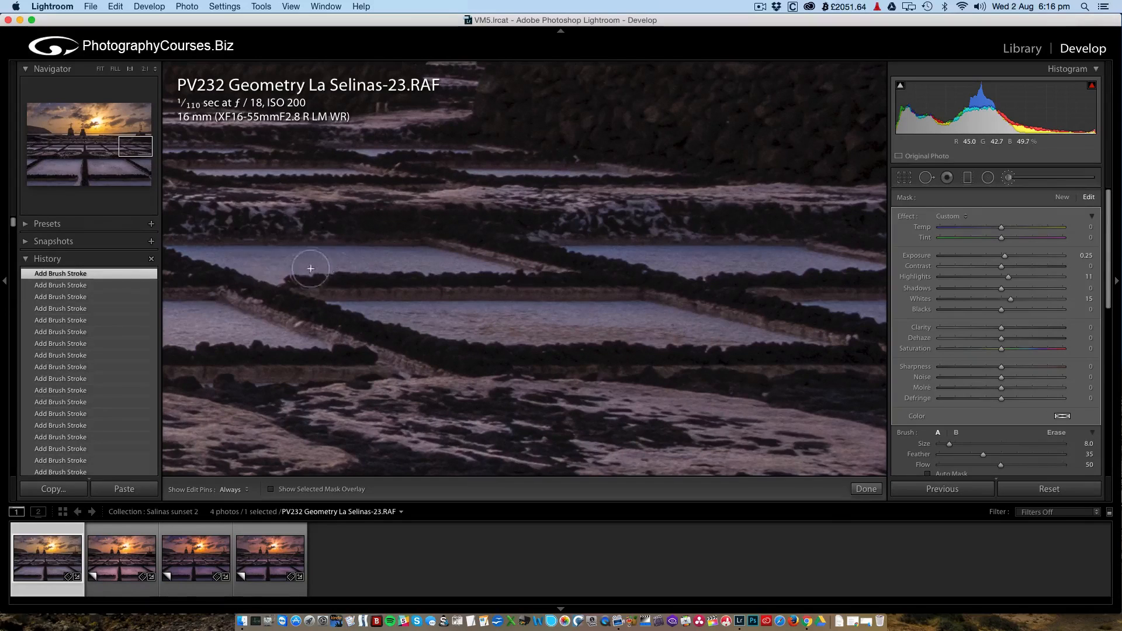
key([)
key([)
key([)
drag(393, 317, 416, 319)
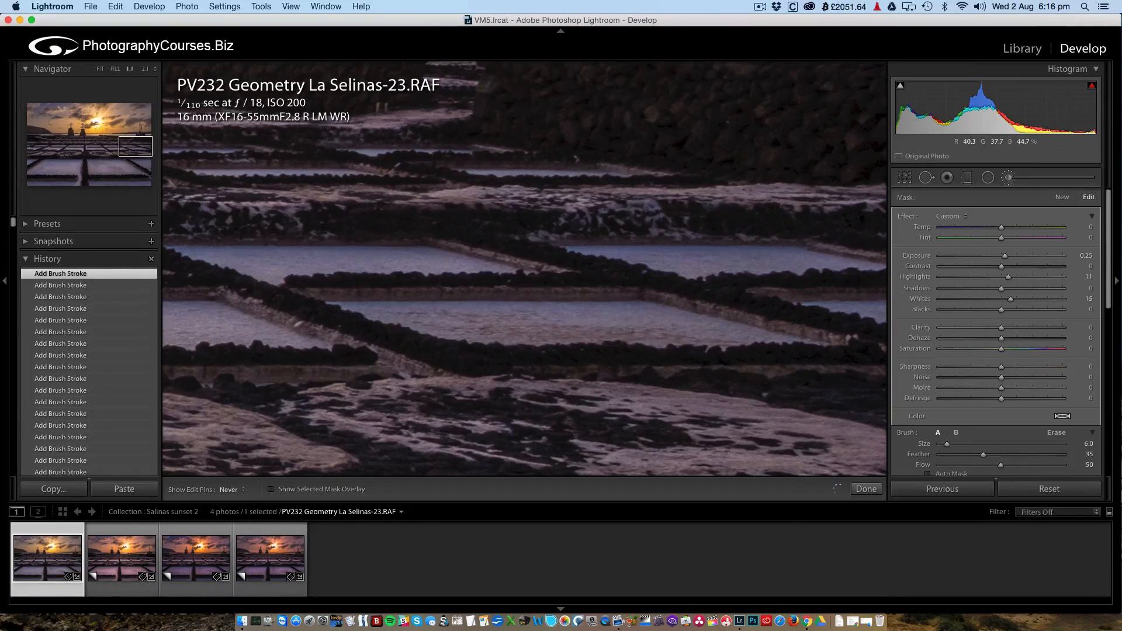
drag(454, 318, 413, 316)
- Enlarge the brush to Size 20, paint the foreground salt pan at the photo's right edge, and return to the full photo
drag(604, 282, 517, 181)
mouse_move(345, 341)
mouse_down()
mouse_move(451, 238)
mouse_move(468, 305)
mouse_move(545, 140)
mouse_move(426, 330)
mouse_move(450, 288)
mouse_up()
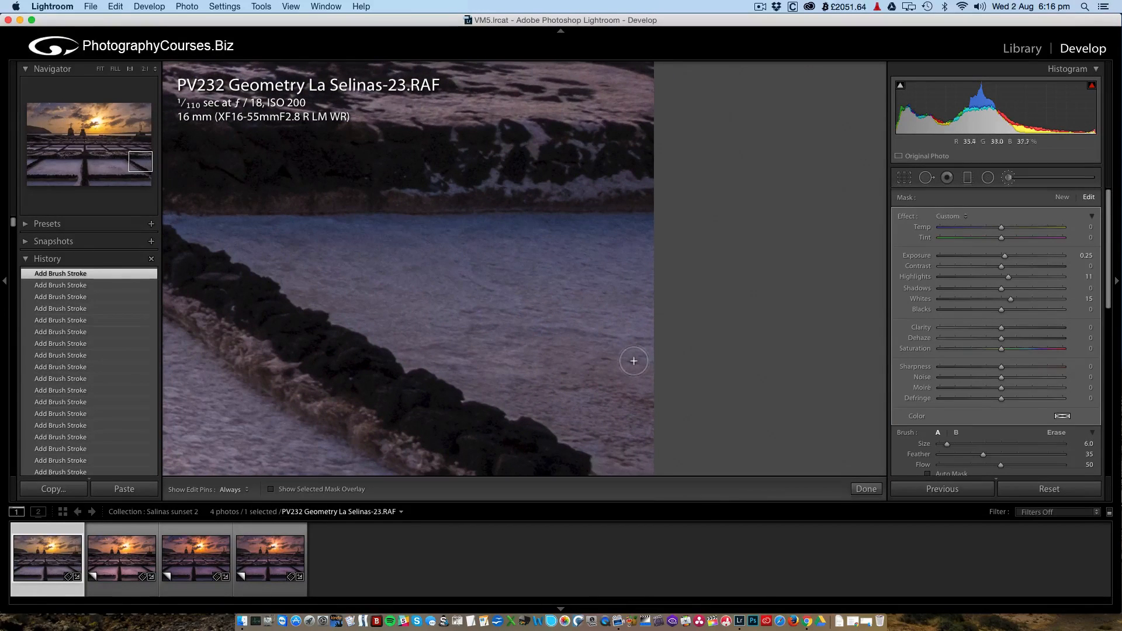
key(bracketright)
key(bracketright)
key(bracketright)
key(bracketright)
key(h)
key(bracketright)
key(bracketright)
key(bracketright)
key(bracketright)
key(bracketright)
key(bracketright)
key(bracketright)
key(bracketright)
key(bracketright)
key(bracketright)
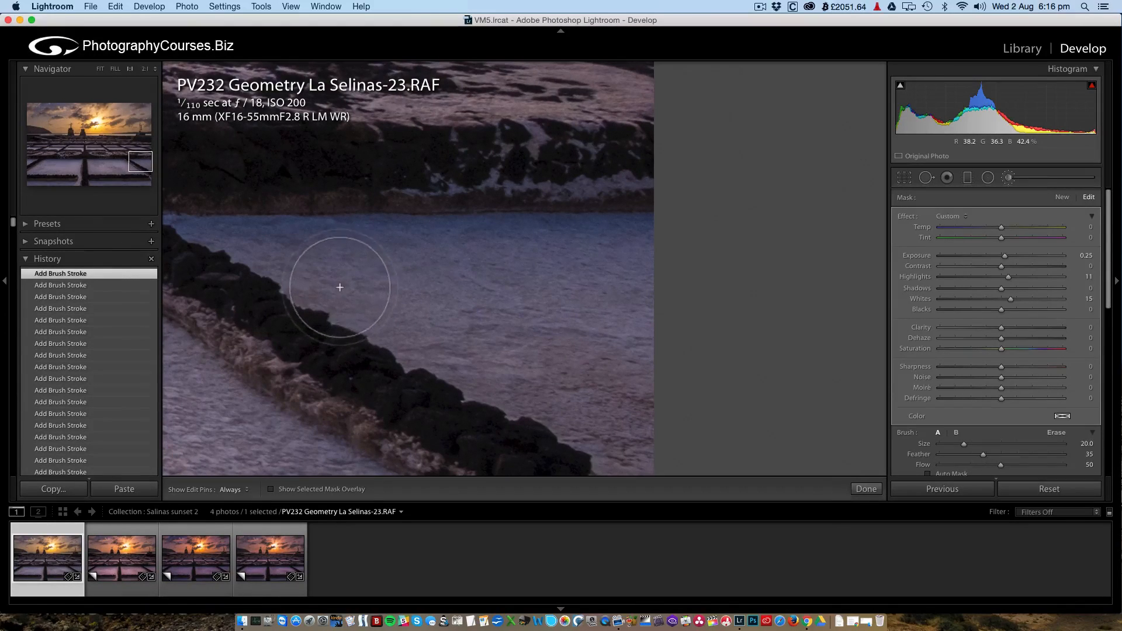
key(h)
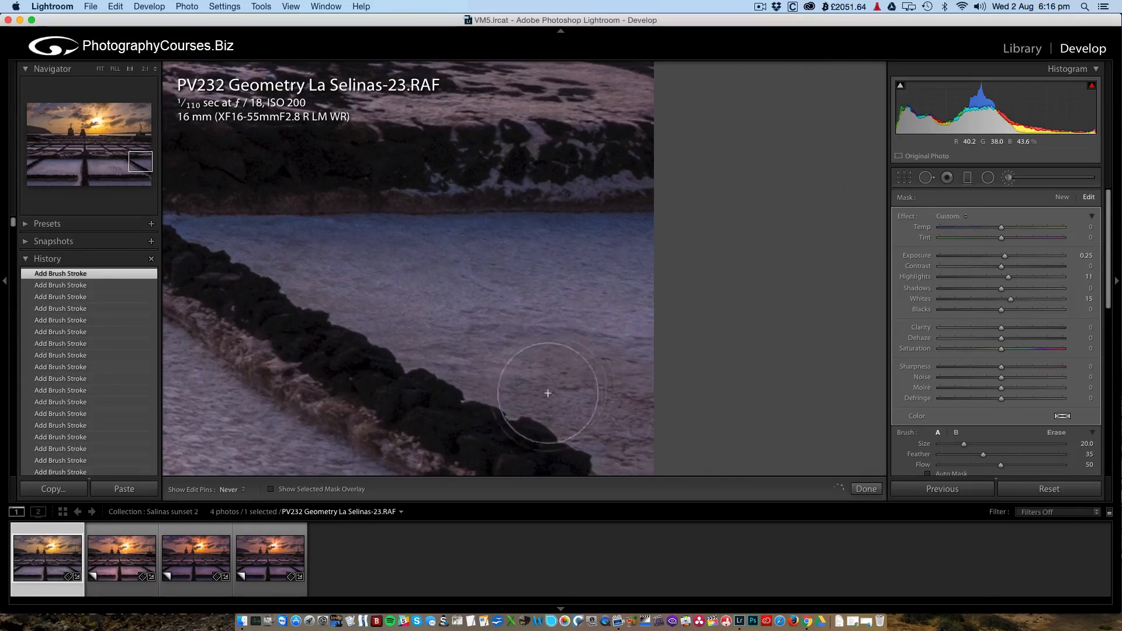
key(h)
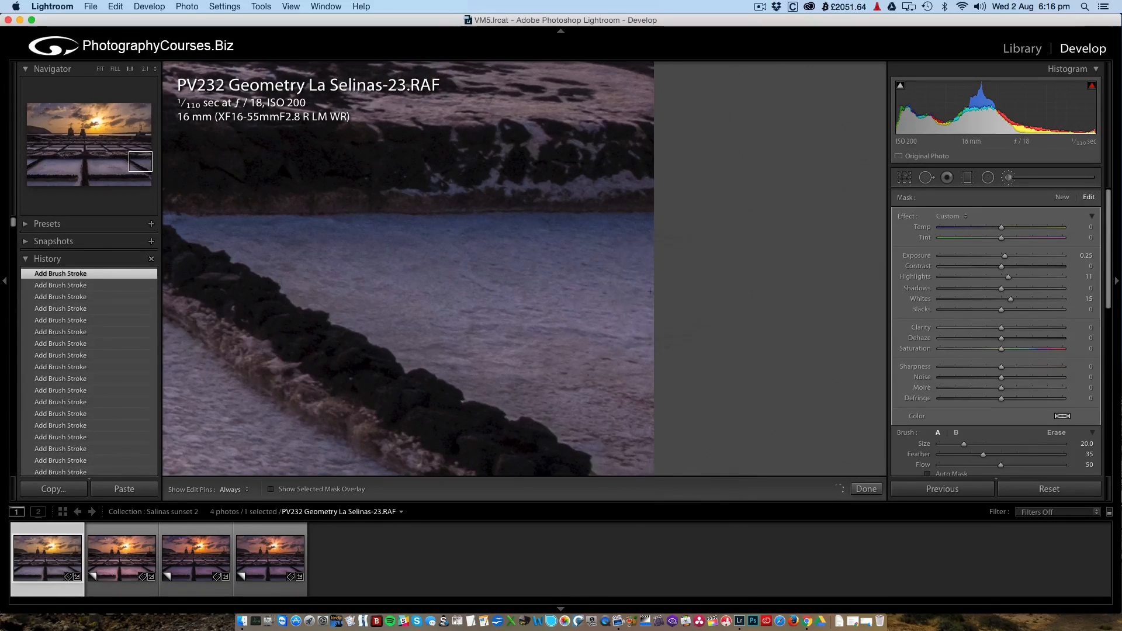
key(h)
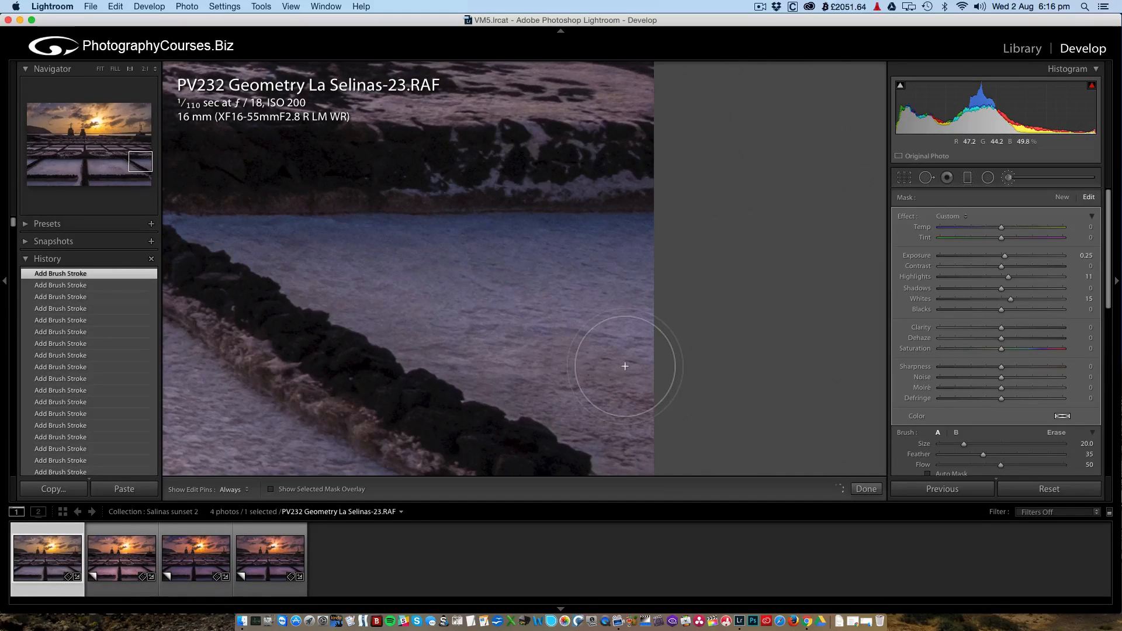
key(space)
drag(370, 336, 538, 321)
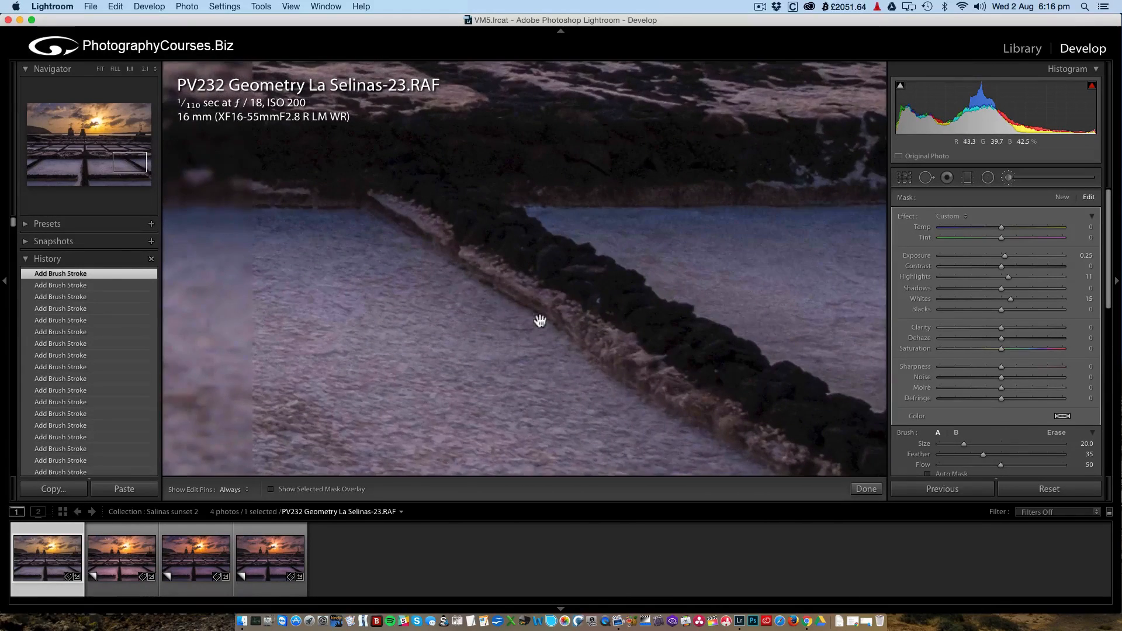
click(537, 321)
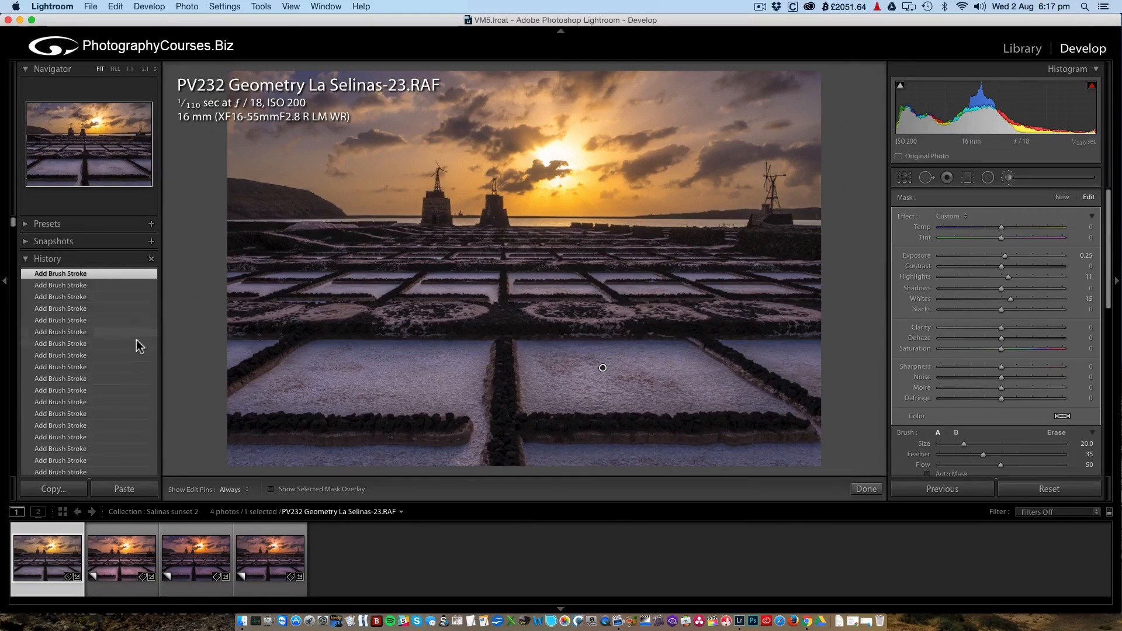
- Compare the photo at the earlier Update Exposure Adjustment history state with the latest Add Brush Stroke state
scroll(133, 349, down, 2)
scroll(133, 355, down, 1)
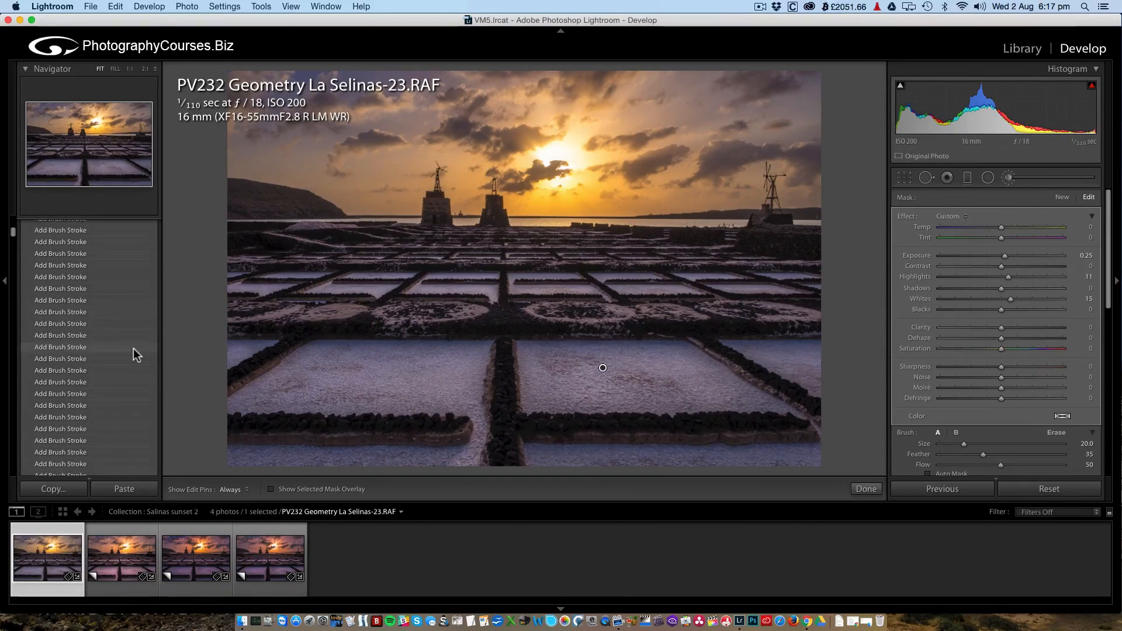
scroll(133, 348, down, 3)
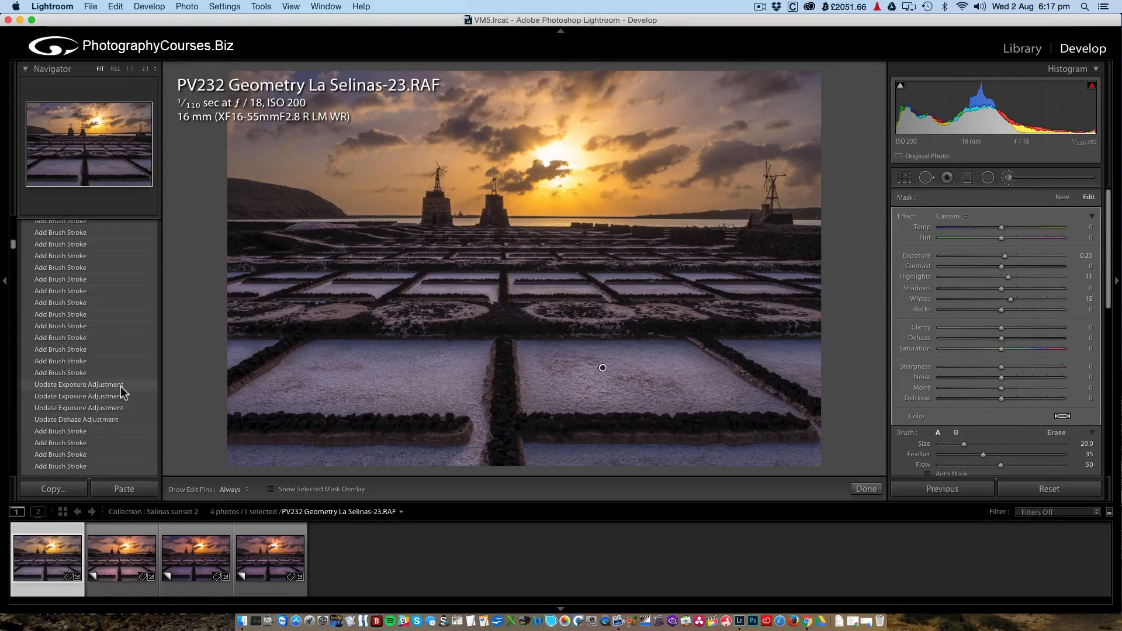
click(120, 387)
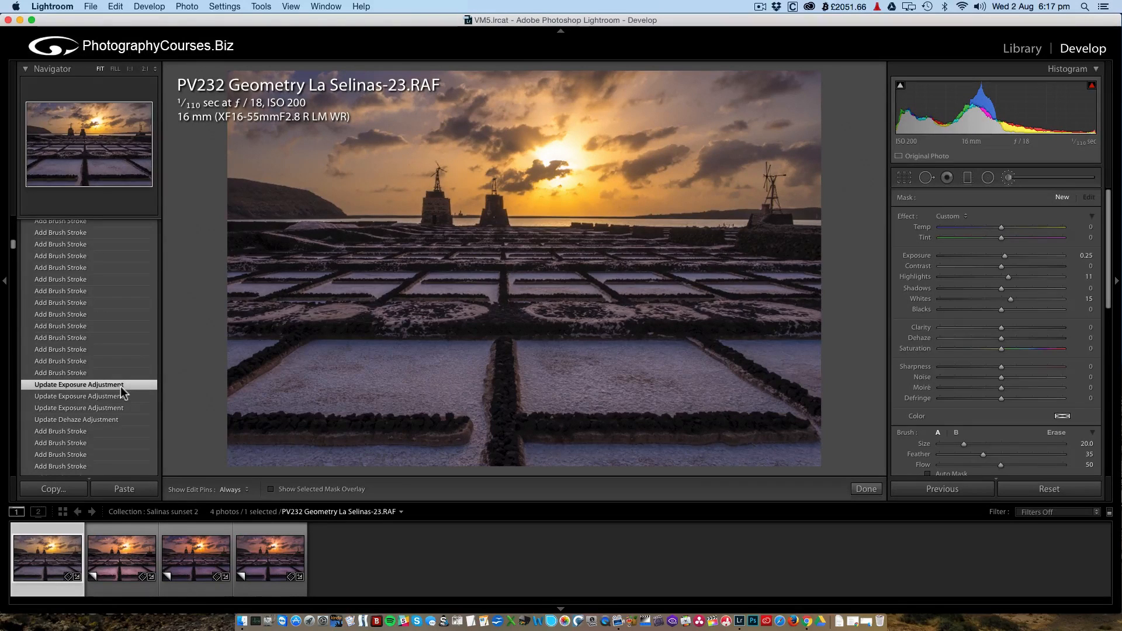
scroll(118, 392, up, 5)
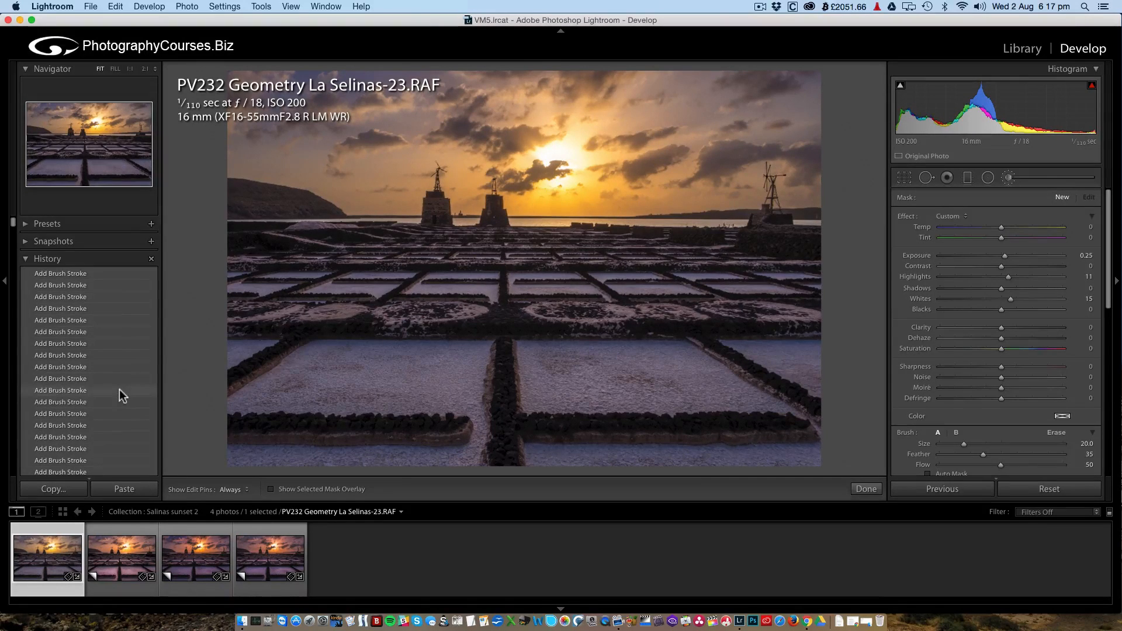
click(106, 273)
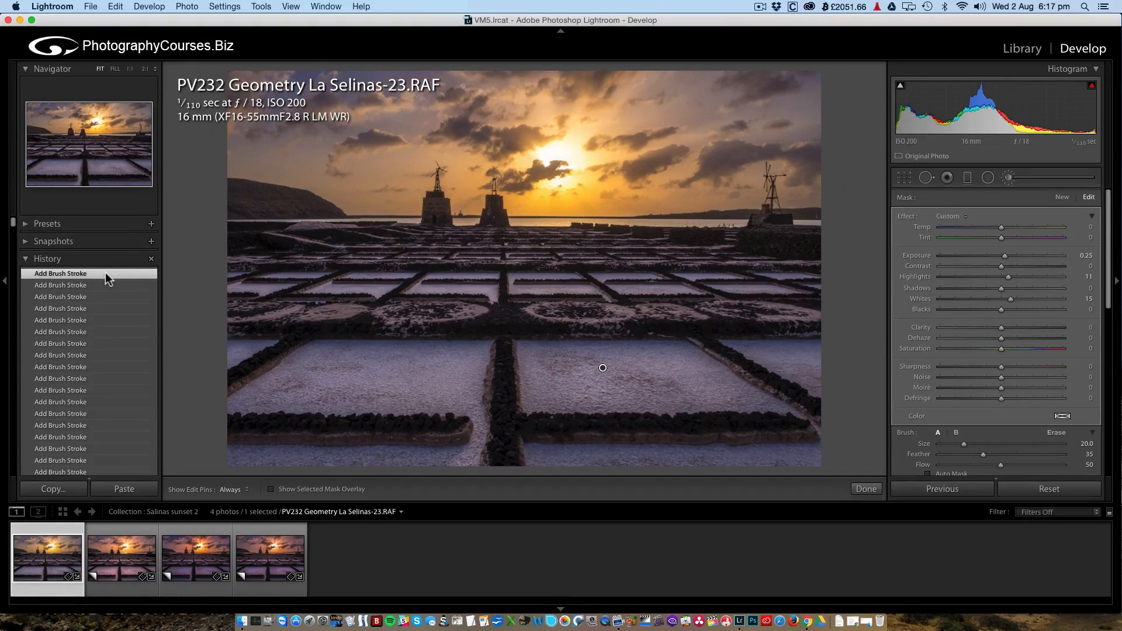
- Reduce the brush to Size 7, paint the pale salt mound near the photo's left horizon, and return to the full photo
click(314, 220)
key(bracketleft)
key(bracketleft)
key(bracketleft)
key(bracketleft)
key(bracketleft)
key(bracketleft)
key(bracketleft)
key(bracketleft)
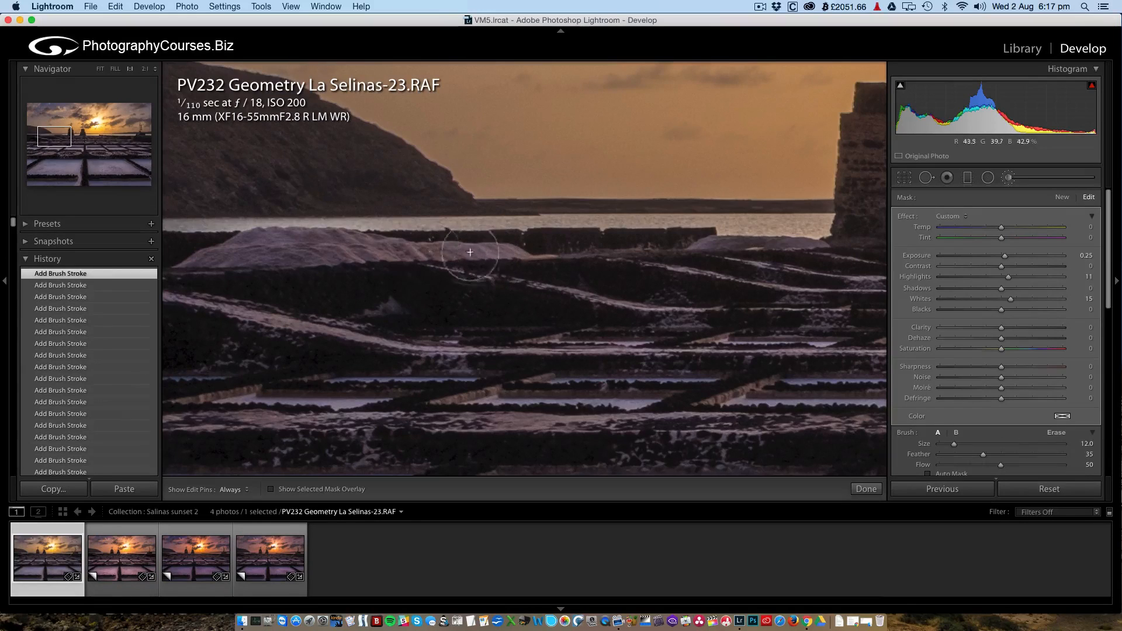
key(bracketleft)
key(bracketleft)
key(bracketleft)
key(bracketleft)
key(bracketleft)
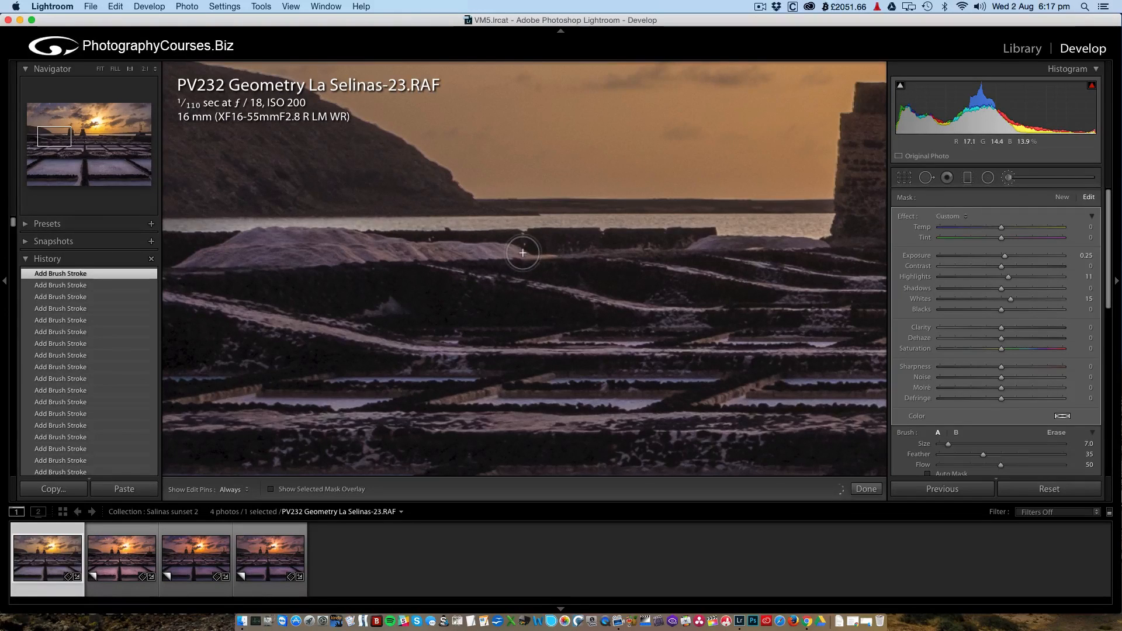
key(h)
mouse_move(204, 253)
mouse_down()
mouse_move(392, 244)
mouse_move(358, 238)
mouse_move(259, 247)
mouse_move(345, 270)
mouse_move(498, 252)
mouse_move(387, 262)
mouse_move(540, 263)
mouse_up()
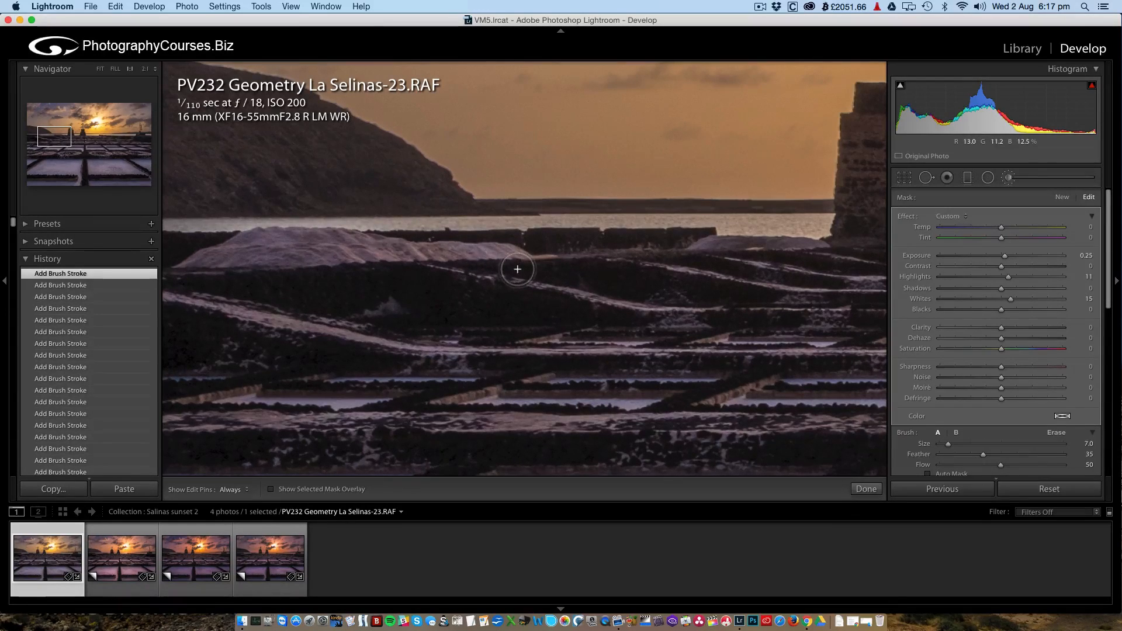
click(518, 269)
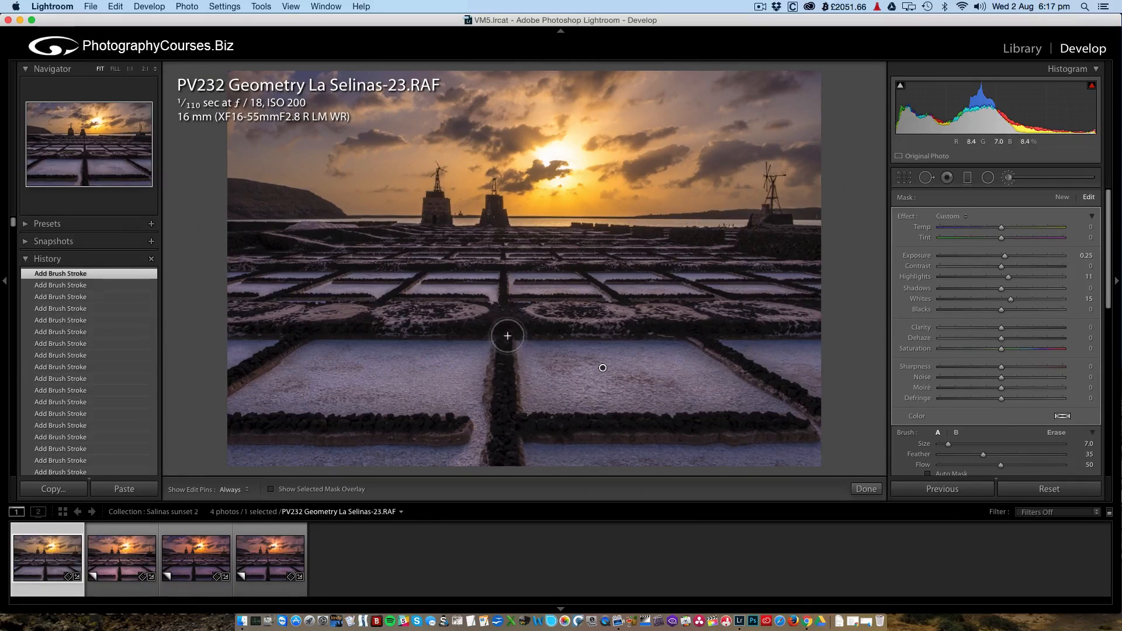
- Start a new brush mask at Size 9 with Highlights 36 and Whites 26, and paint the central rock wall in the foreground
click(1057, 197)
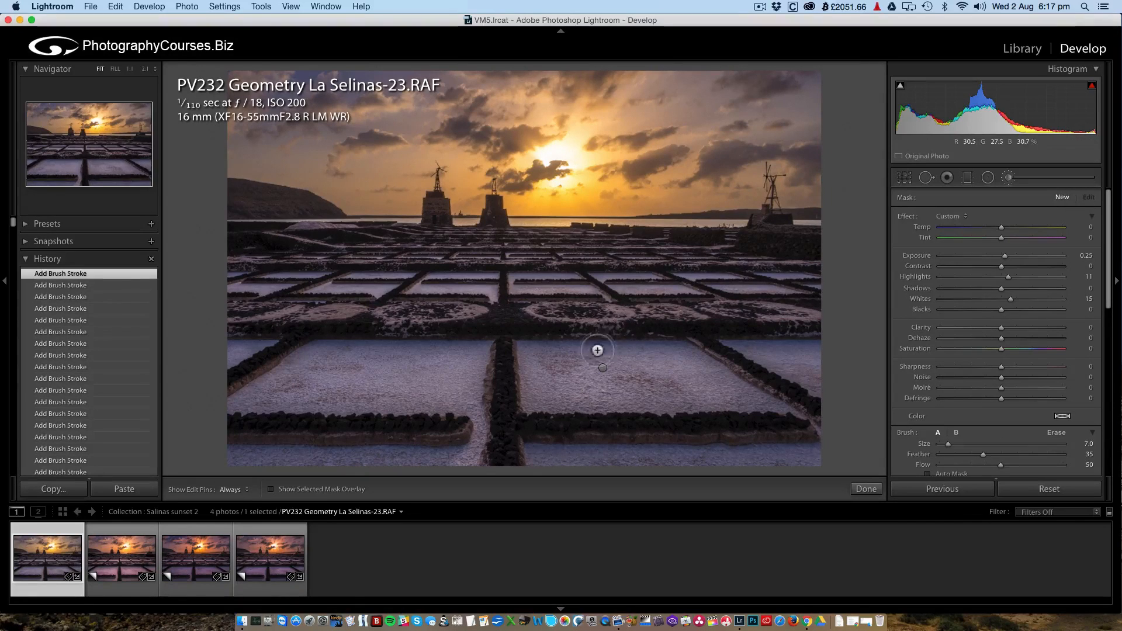
scroll(504, 458, up, 3)
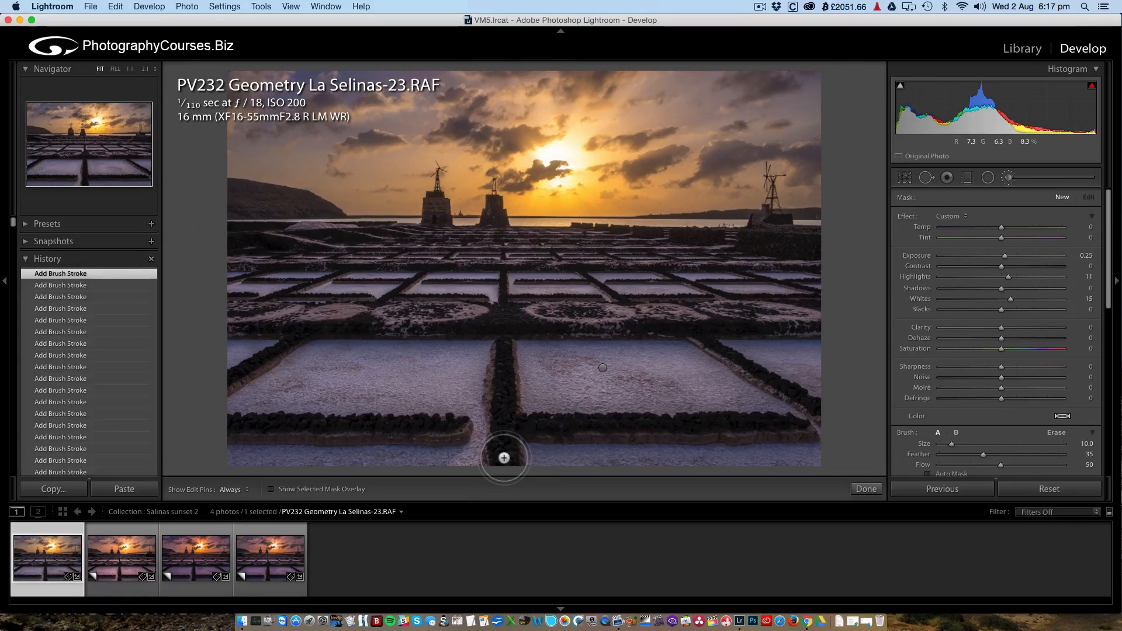
scroll(503, 458, down, 1)
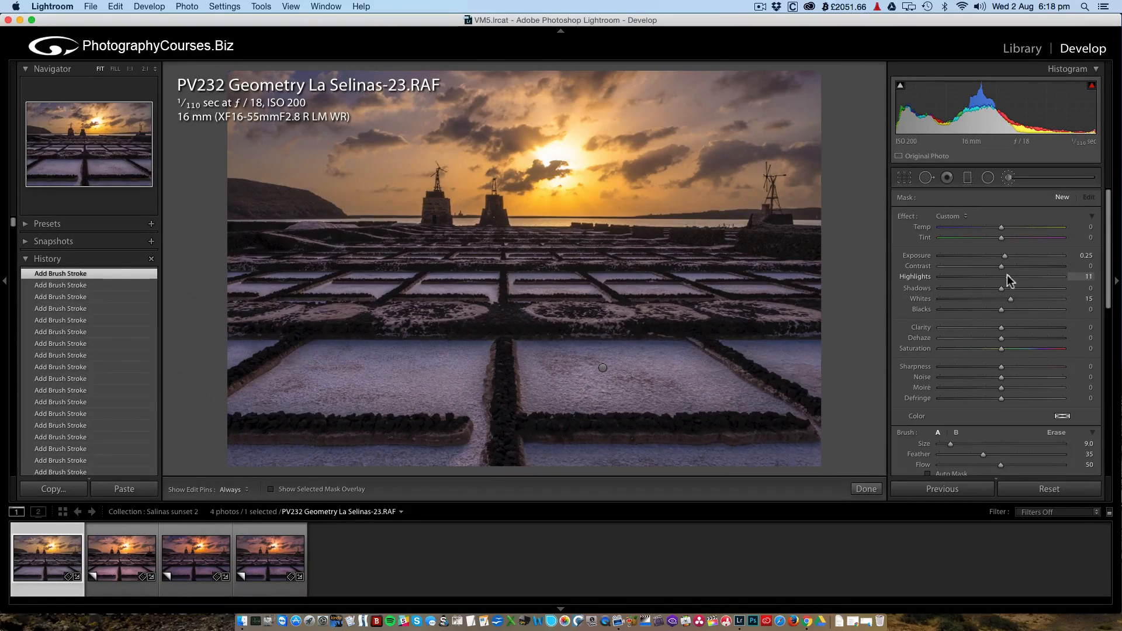
mouse_move(1008, 276)
mouse_down()
mouse_move(1024, 276)
mouse_move(1018, 298)
mouse_up()
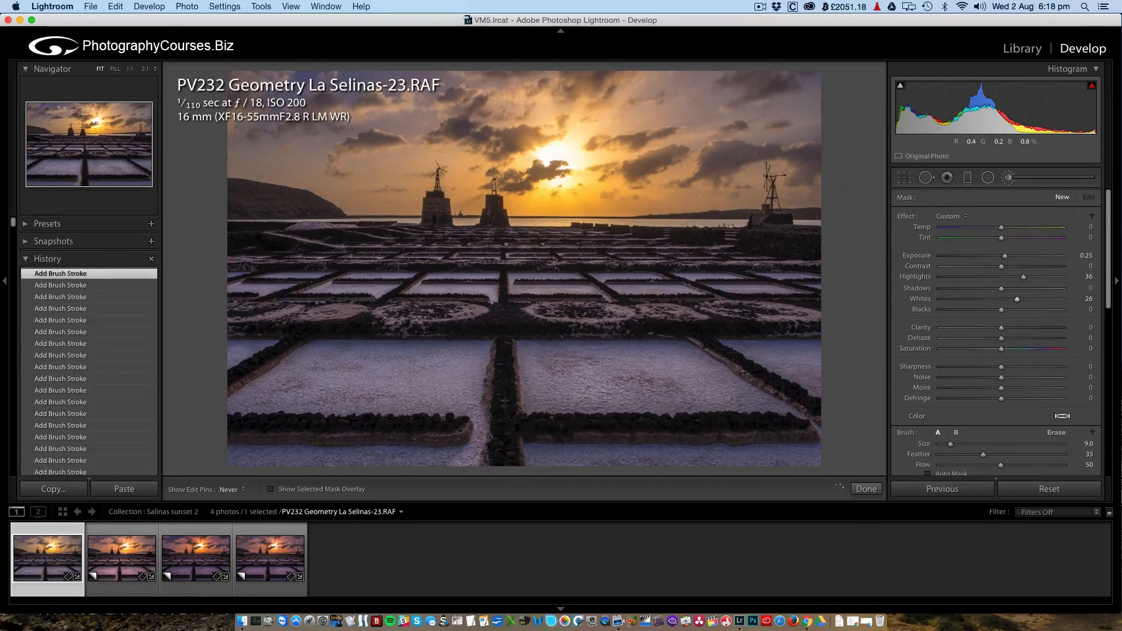
drag(505, 306, 505, 319)
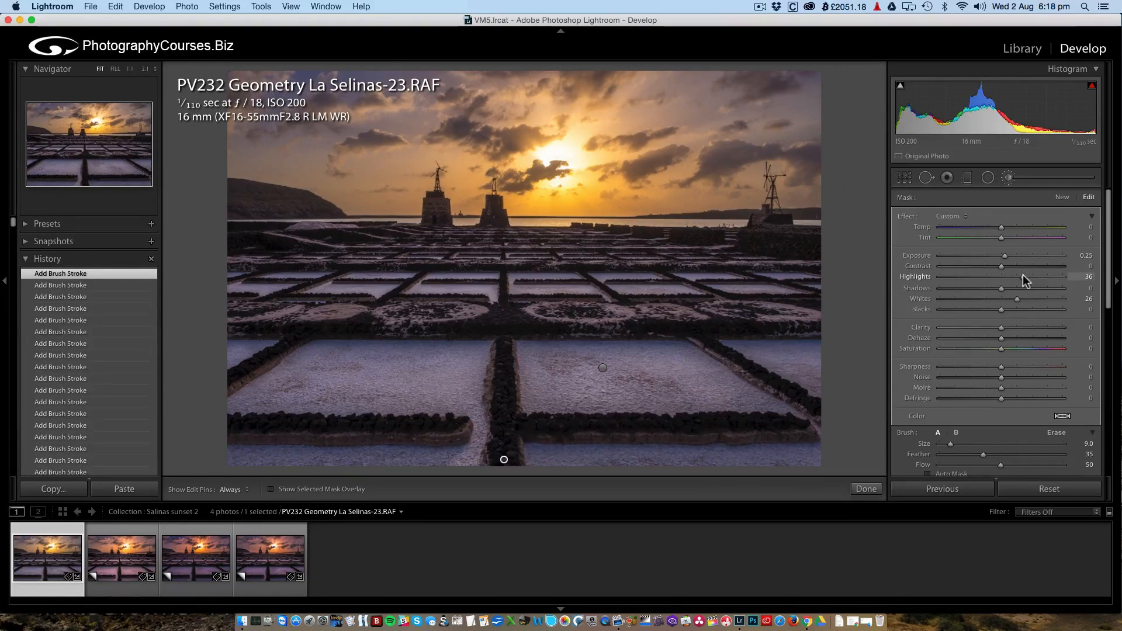
- Set the wall brush's Highlights to 39, Exposure to 1.27, Blacks to -13 and Whites to 49, and compare before and after in the history
mouse_move(1039, 276)
mouse_down()
mouse_move(1059, 274)
mouse_move(970, 272)
mouse_move(1058, 269)
mouse_move(1024, 275)
mouse_move(1032, 299)
mouse_move(1008, 292)
mouse_move(1065, 290)
mouse_move(1012, 296)
mouse_up()
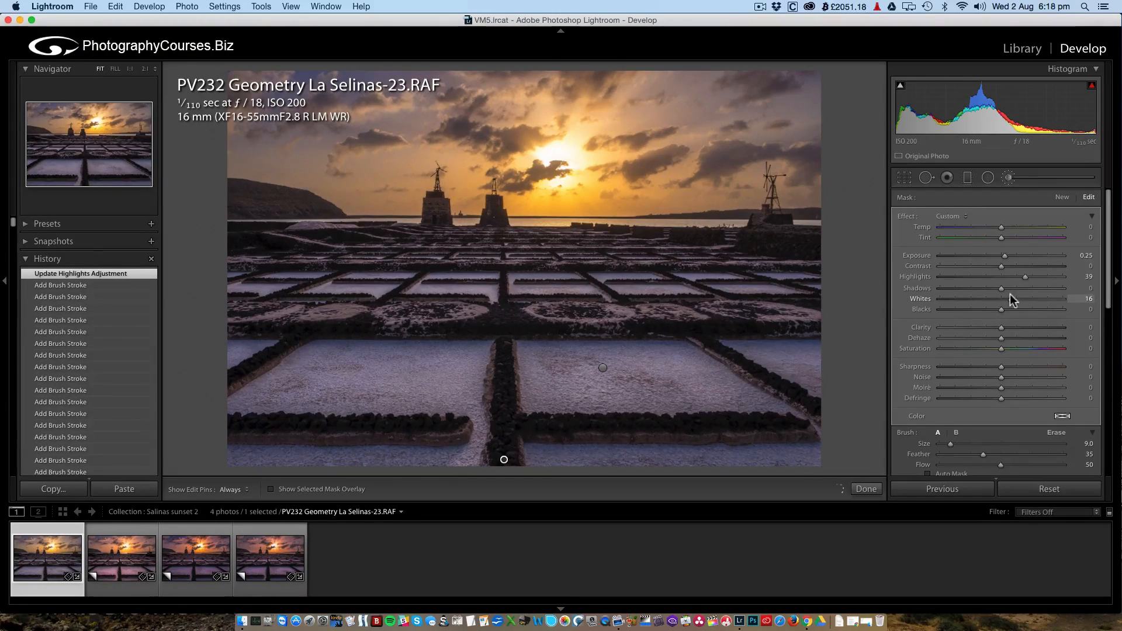
mouse_move(1005, 256)
mouse_down()
mouse_move(1052, 255)
mouse_move(1022, 259)
mouse_up()
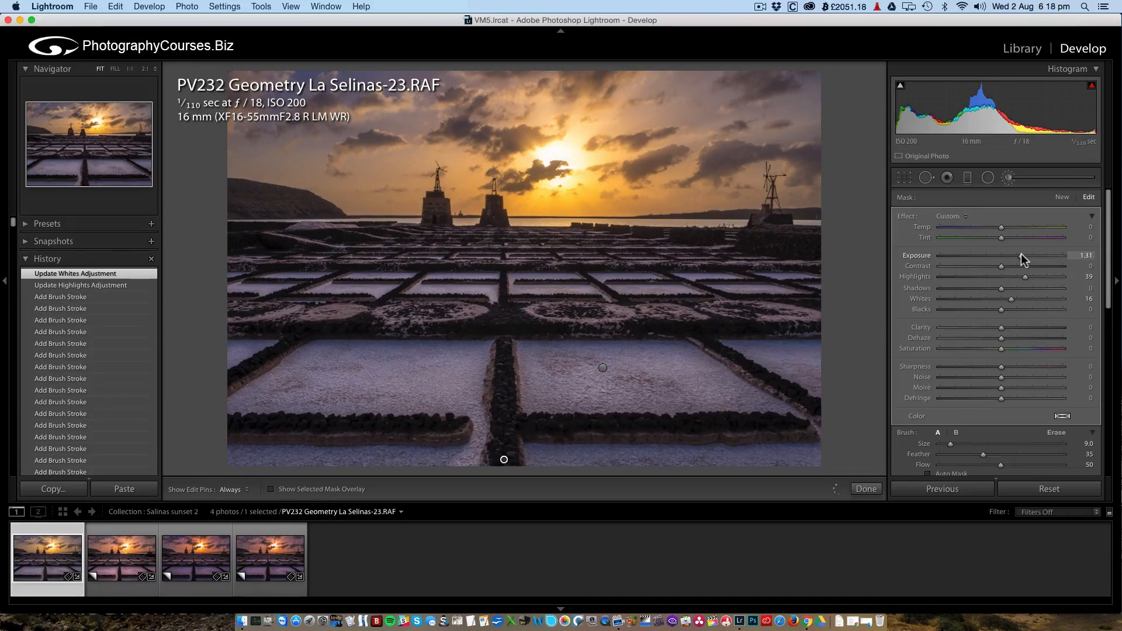
click(992, 309)
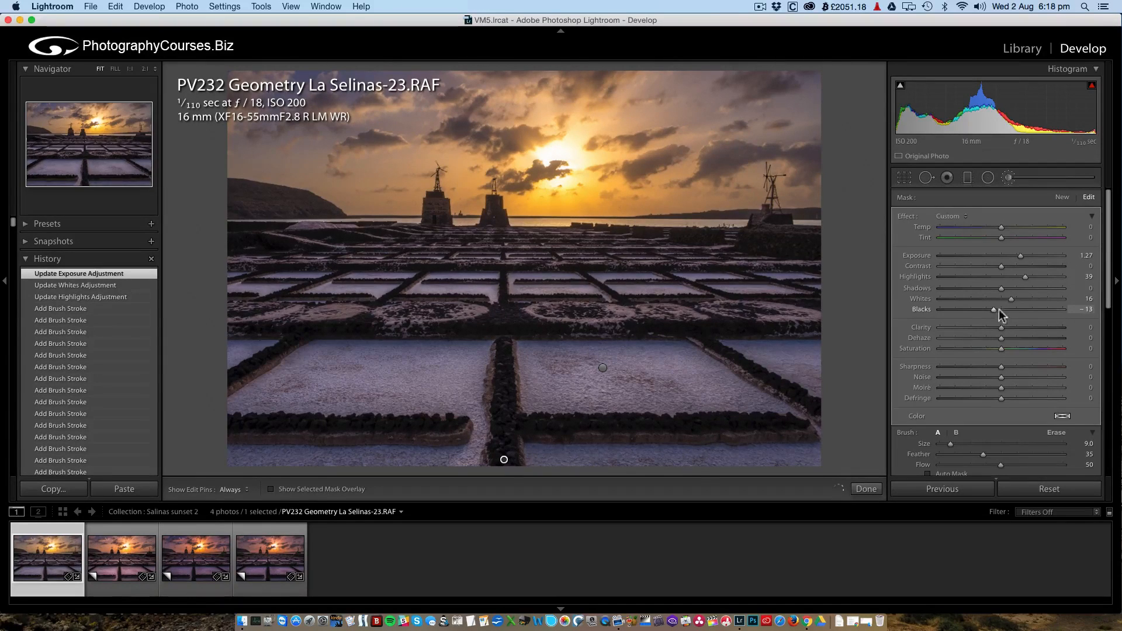
mouse_move(1025, 299)
mouse_down()
mouse_move(1043, 299)
mouse_move(1032, 301)
mouse_up()
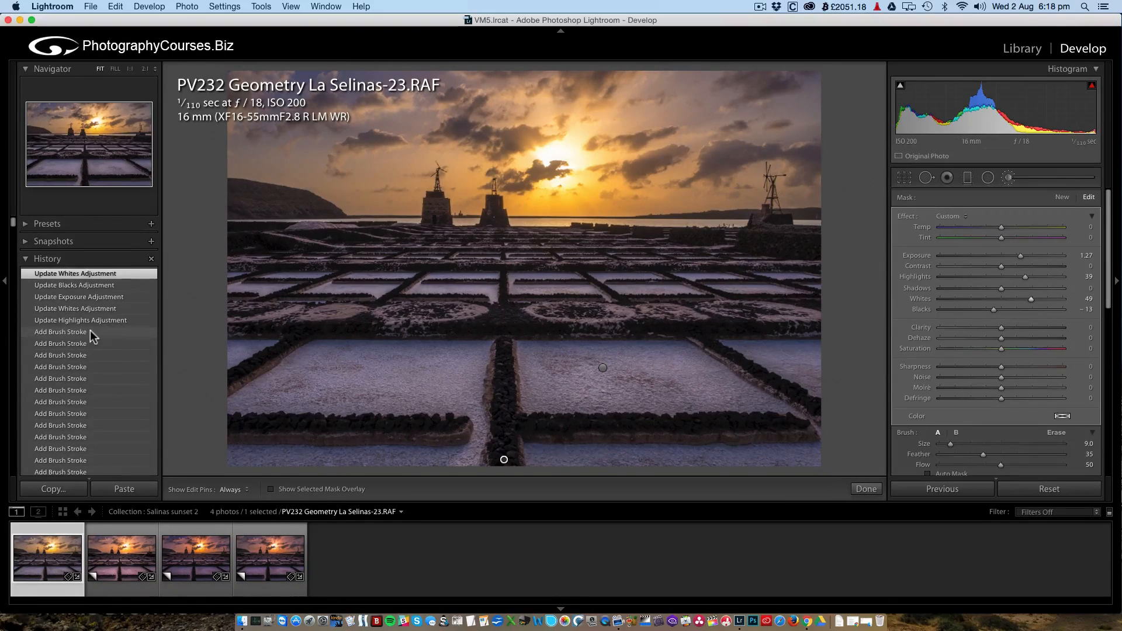
click(90, 331)
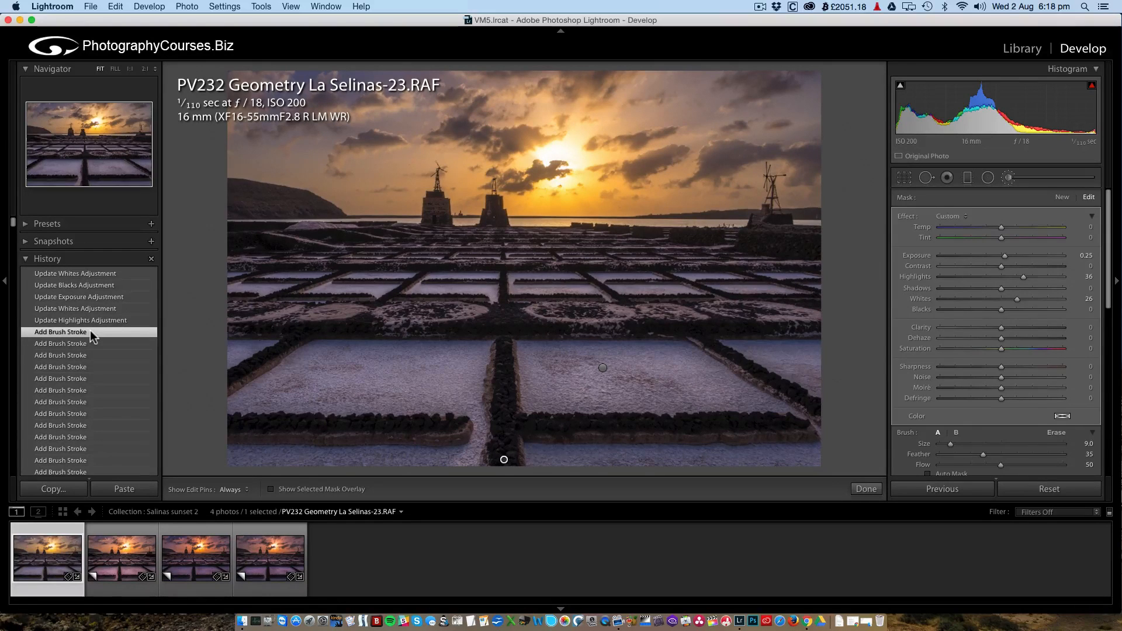
click(102, 274)
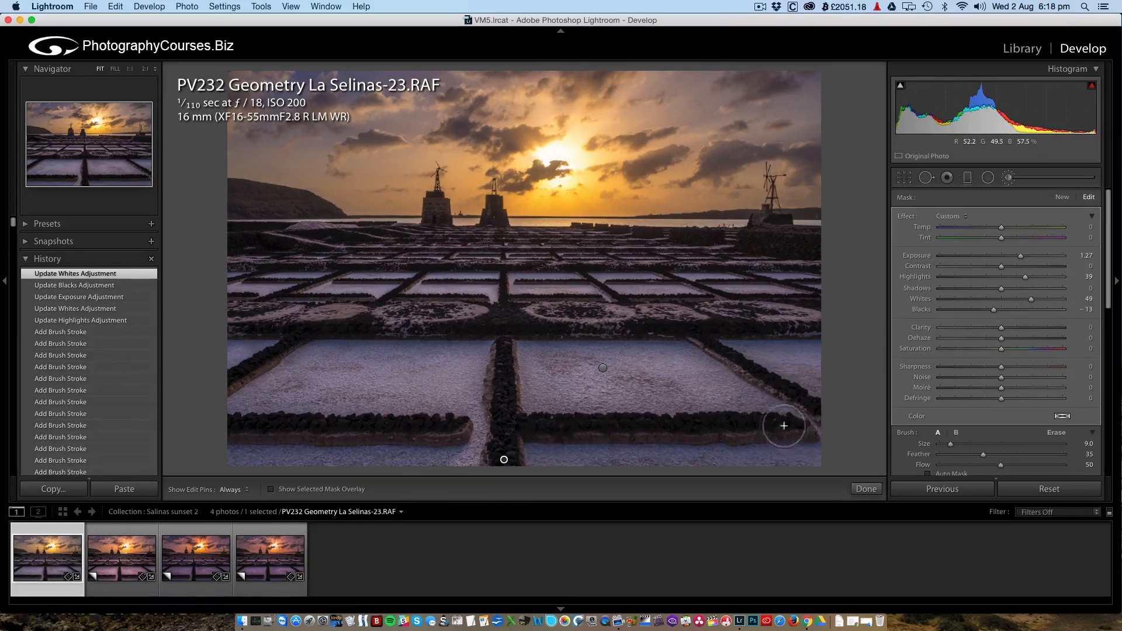
- Paint the rock wall running across the photo behind the foreground salt pans with the Size 9 brush
drag(351, 315, 651, 329)
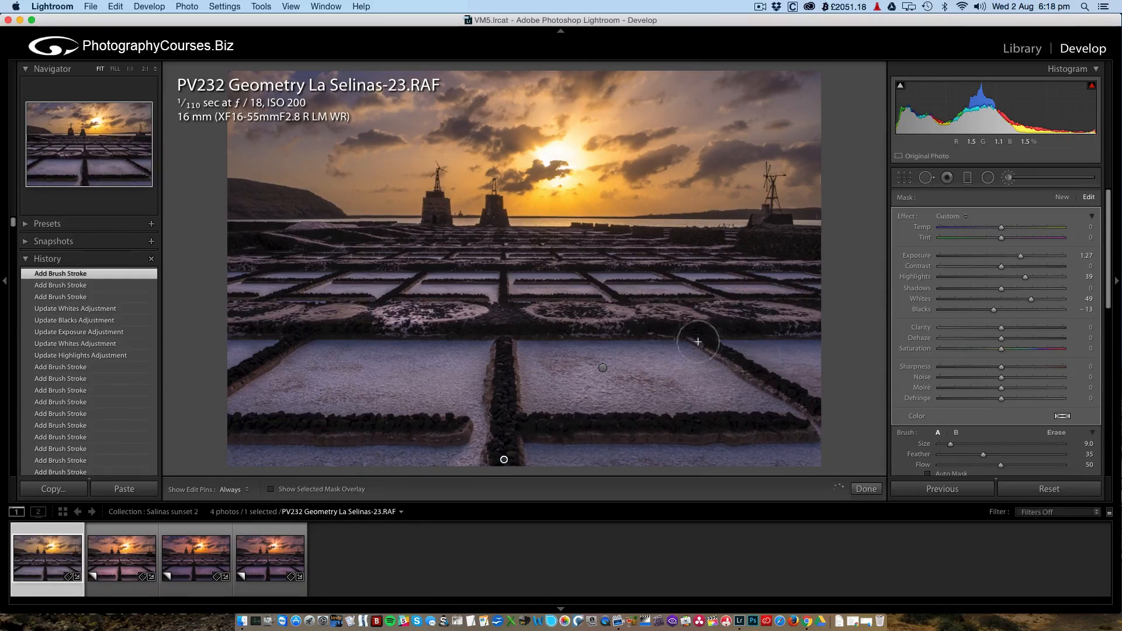
mouse_move(400, 341)
mouse_down()
mouse_move(316, 343)
mouse_move(282, 321)
mouse_move(310, 317)
mouse_move(226, 320)
mouse_up()
click(618, 318)
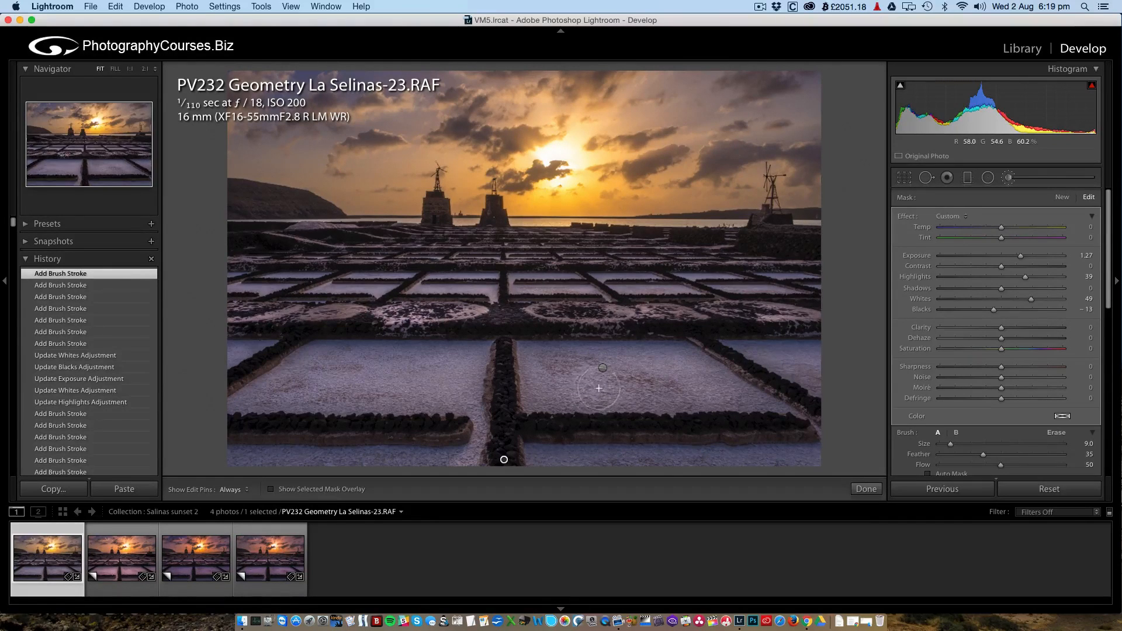
- Reduce the brush to Size 7, paint the rock walls around the left foreground salt pan, and undo the last stroke
key(bracketleft)
key(bracketleft)
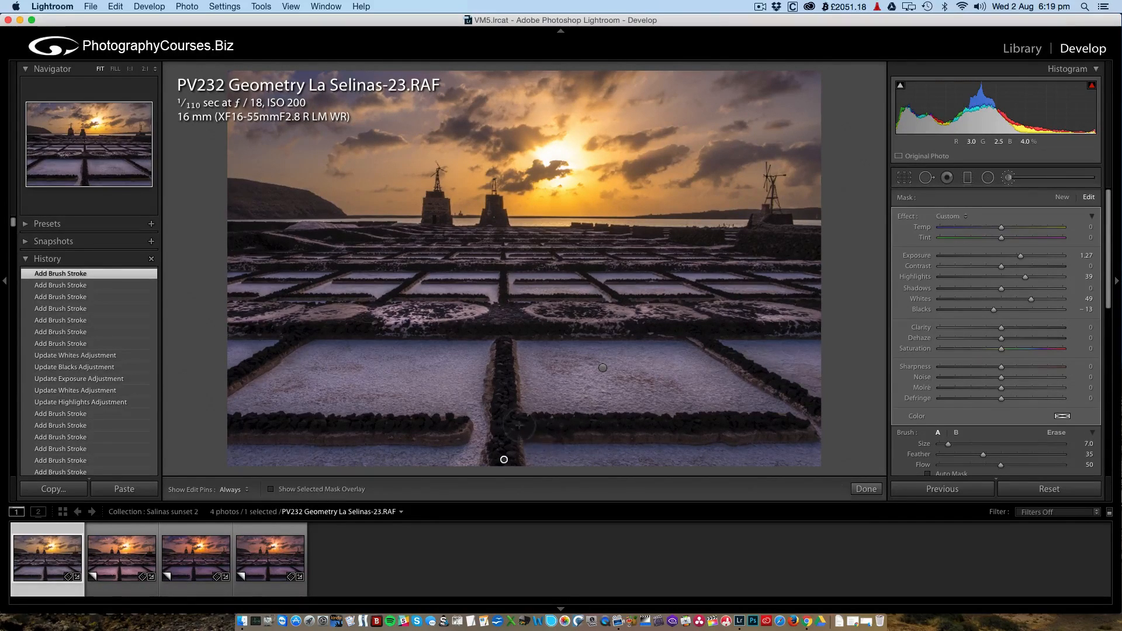
mouse_move(403, 421)
mouse_down()
mouse_move(462, 423)
mouse_move(236, 408)
mouse_move(295, 338)
mouse_up()
key(h)
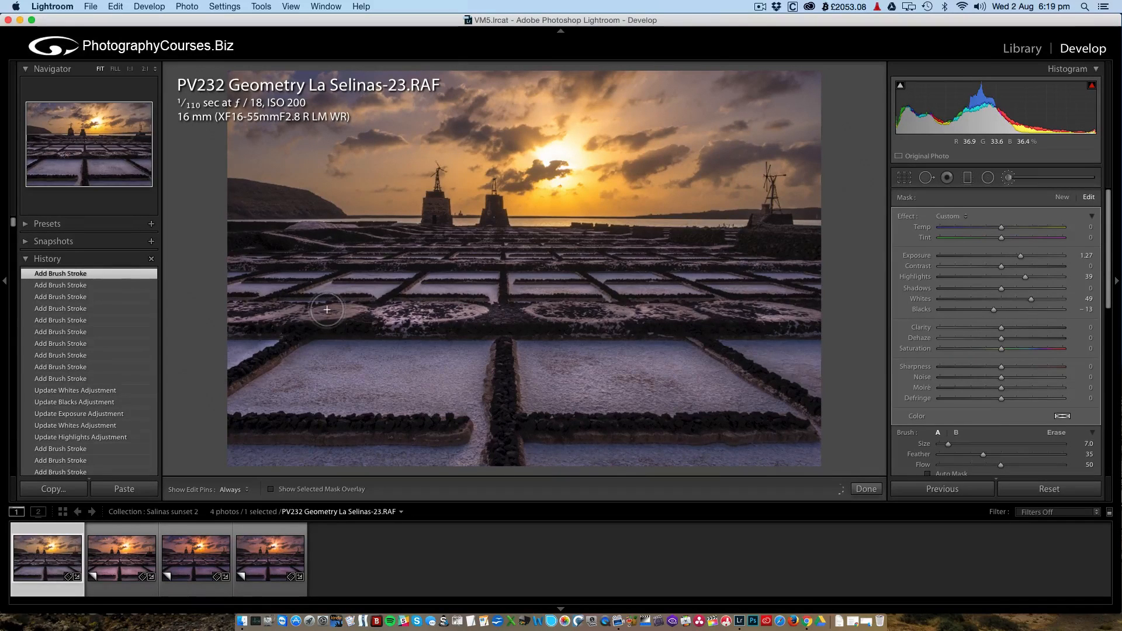
key(super+z)
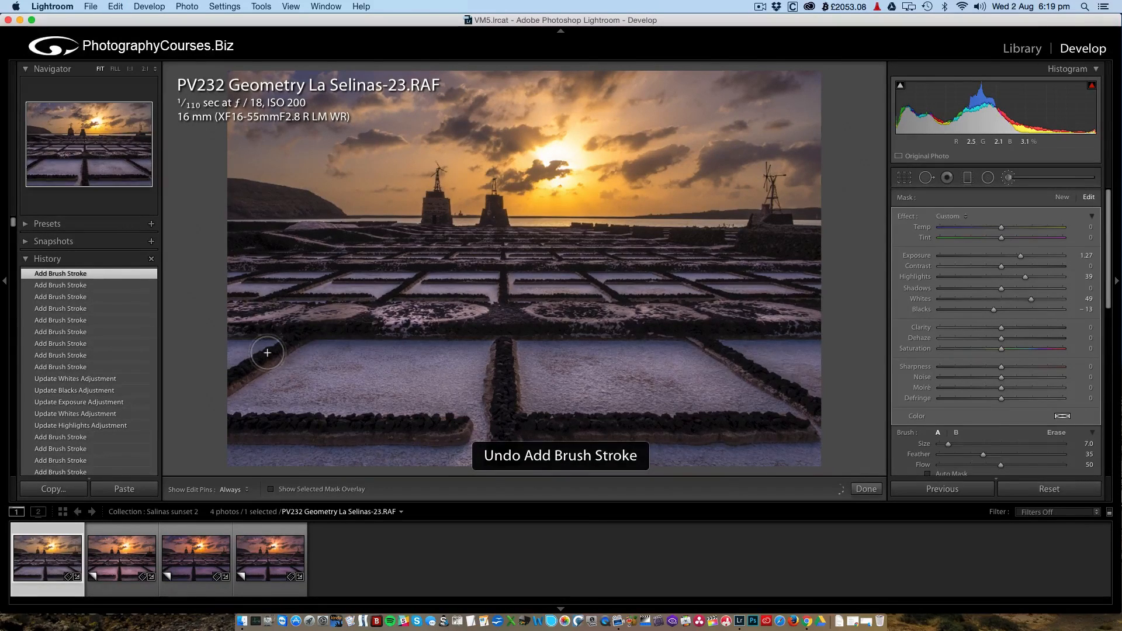
- Reduce the brush to Size 5 and paint the thin rock walls between the middle-distance salt pans
key([)
key([)
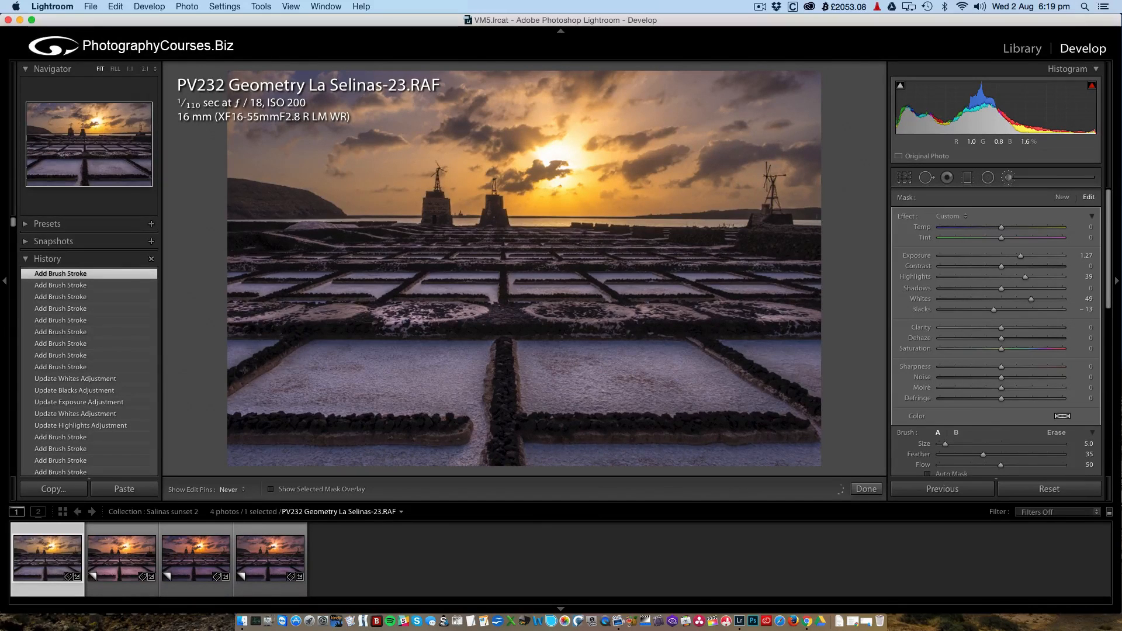
click(411, 267)
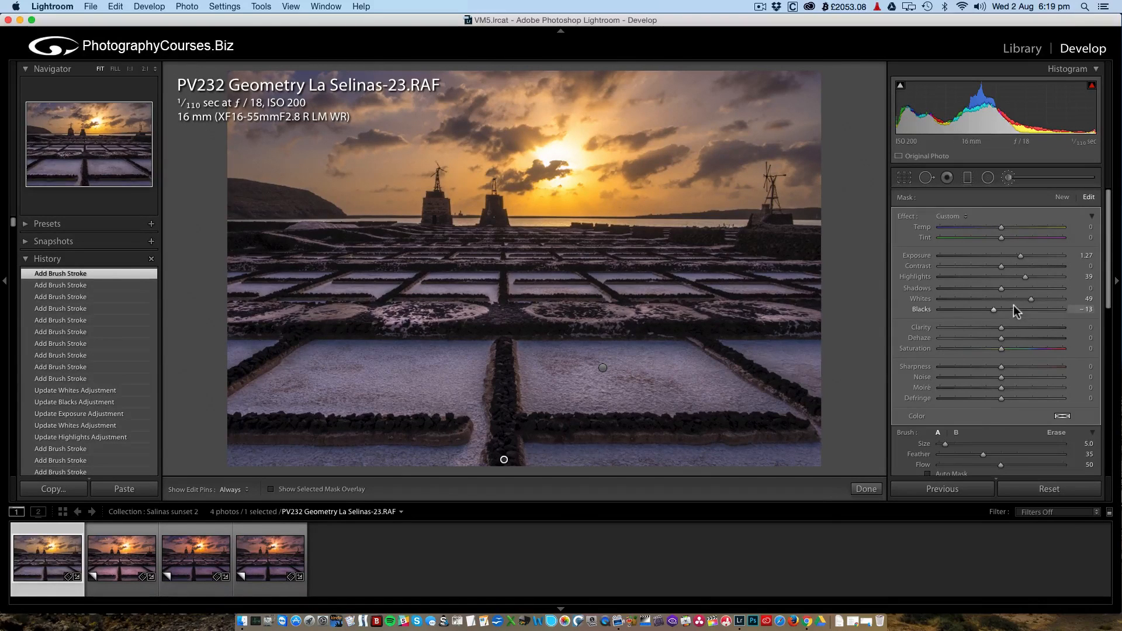
- Set the wall brush's Clarity to 4, Exposure to 1.81, Blacks to -17 and Whites to 67
mouse_move(1001, 327)
mouse_down()
mouse_move(1014, 327)
mouse_move(962, 329)
mouse_move(1006, 328)
mouse_up()
drag(1019, 256, 1027, 256)
drag(995, 311, 1041, 296)
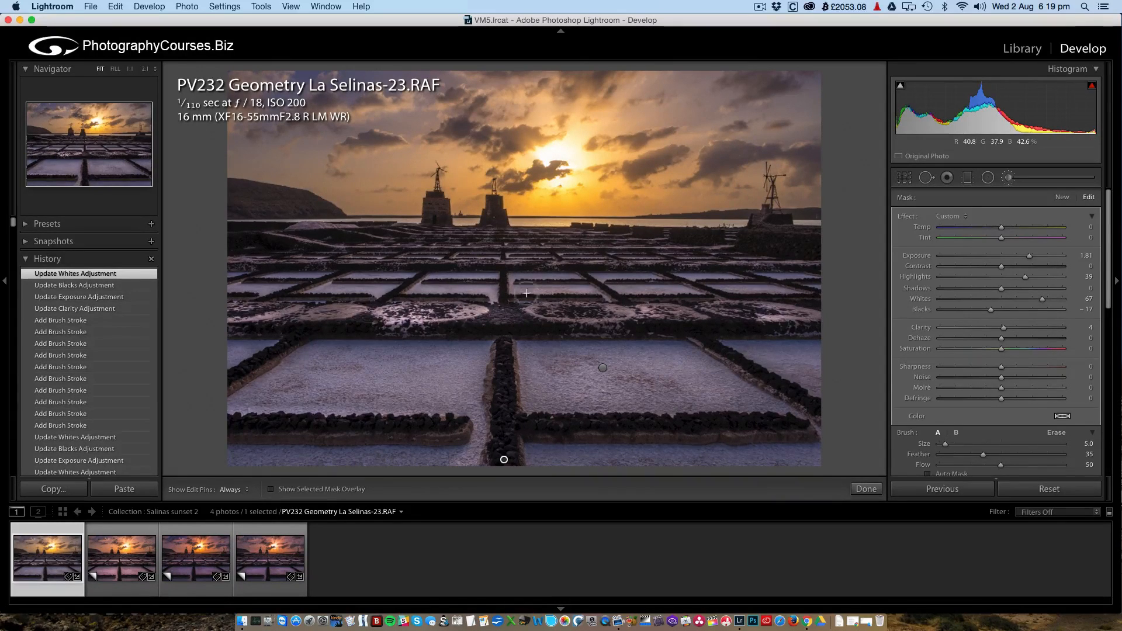
- Add a graduated filter from the photo's bottom edge up to the horizon, reset its effect values, and set Clarity to 11
click(967, 178)
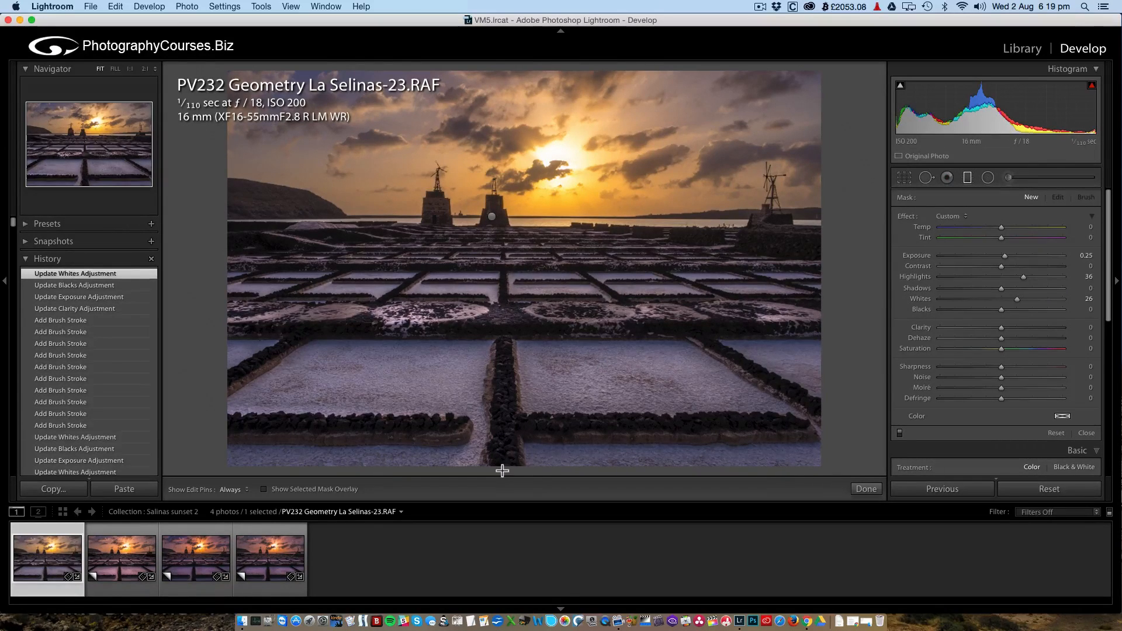
drag(502, 467, 513, 228)
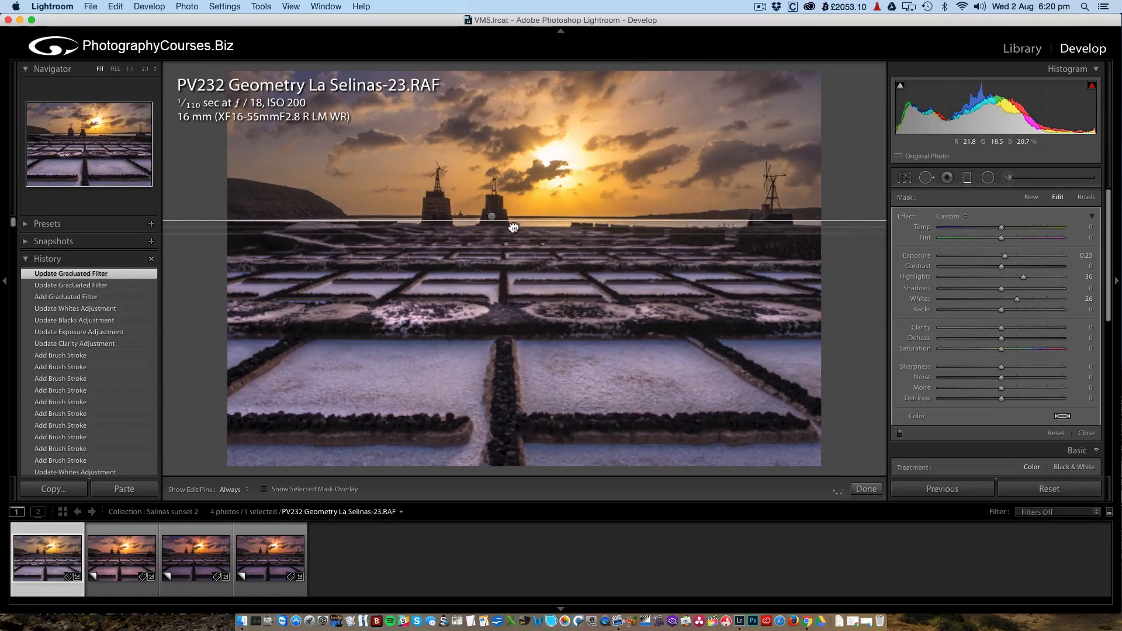
double_click(907, 215)
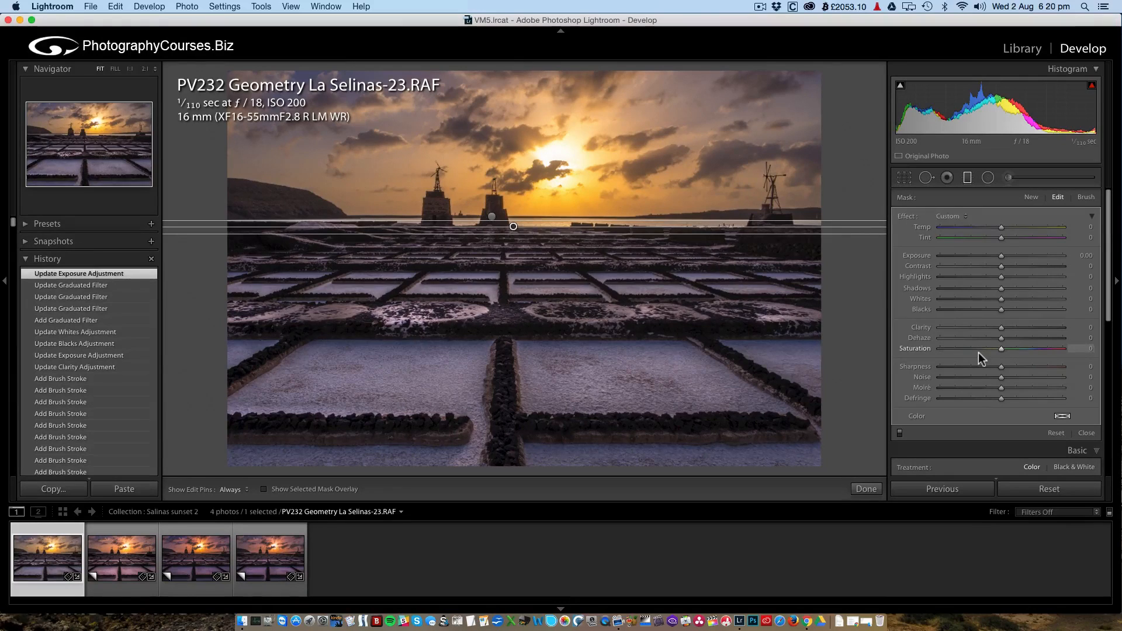
drag(1001, 327, 1012, 328)
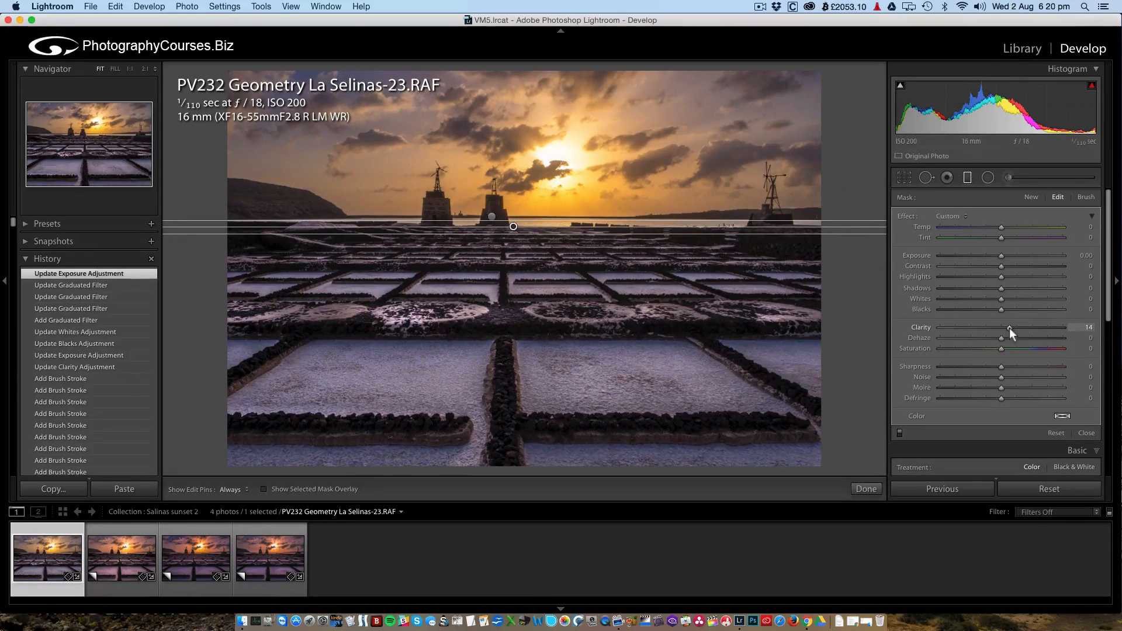
drag(1007, 328, 1007, 327)
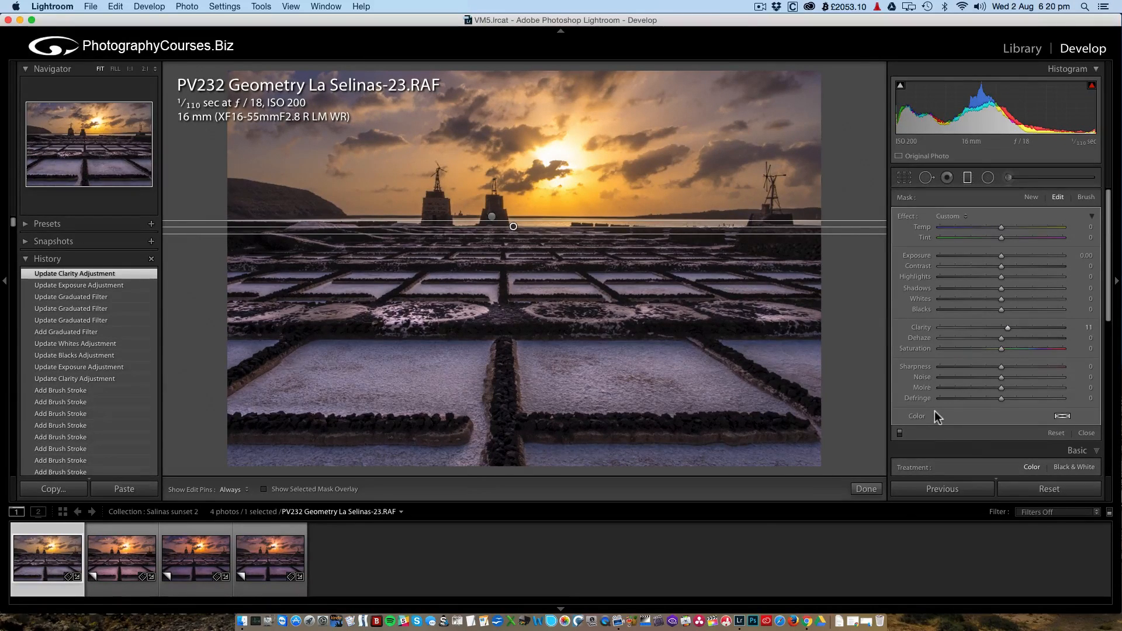
- Set the HSL Saturation values to Red +3, Orange +4, Yellow +5, Blue +4 and Purple +3
click(967, 177)
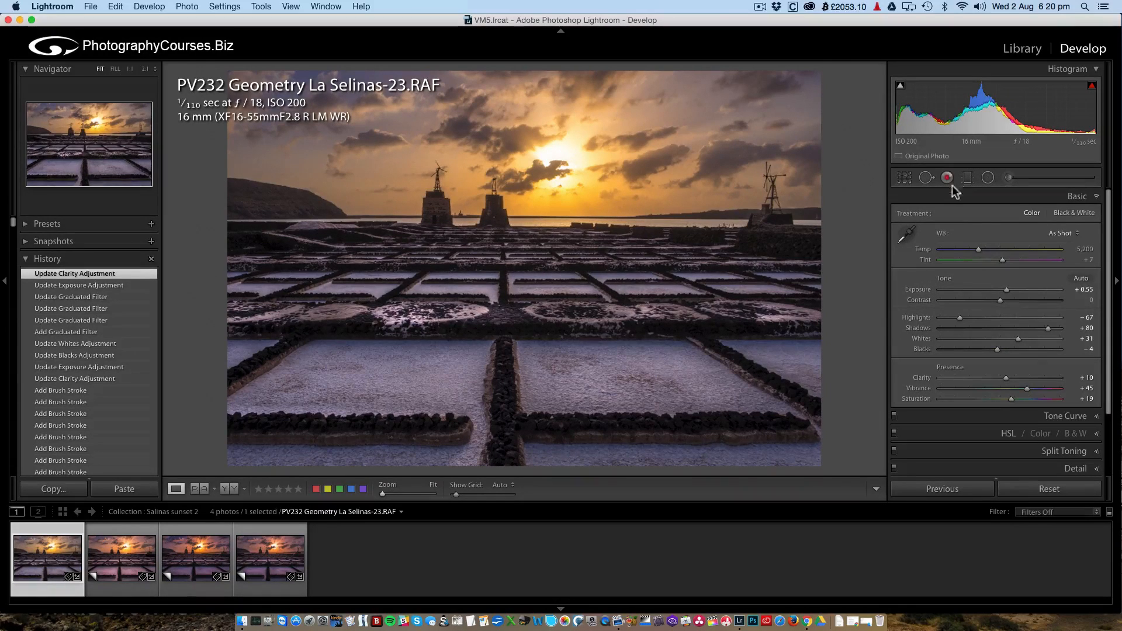
scroll(1055, 404, down, 2)
scroll(1054, 401, down, 1)
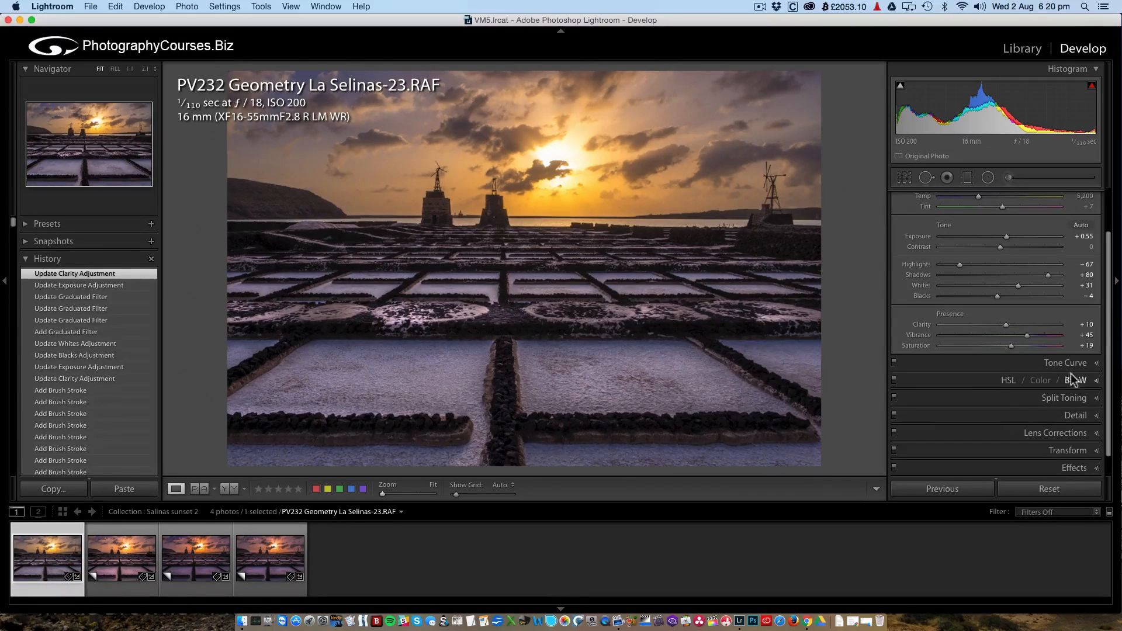
click(1008, 380)
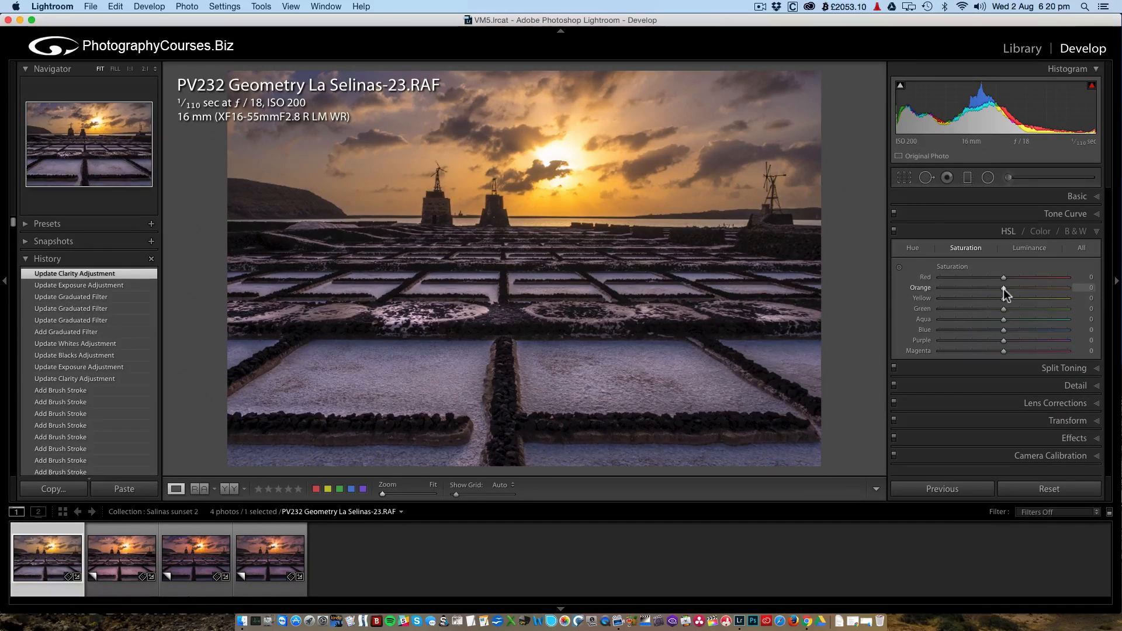
drag(1004, 288, 1008, 299)
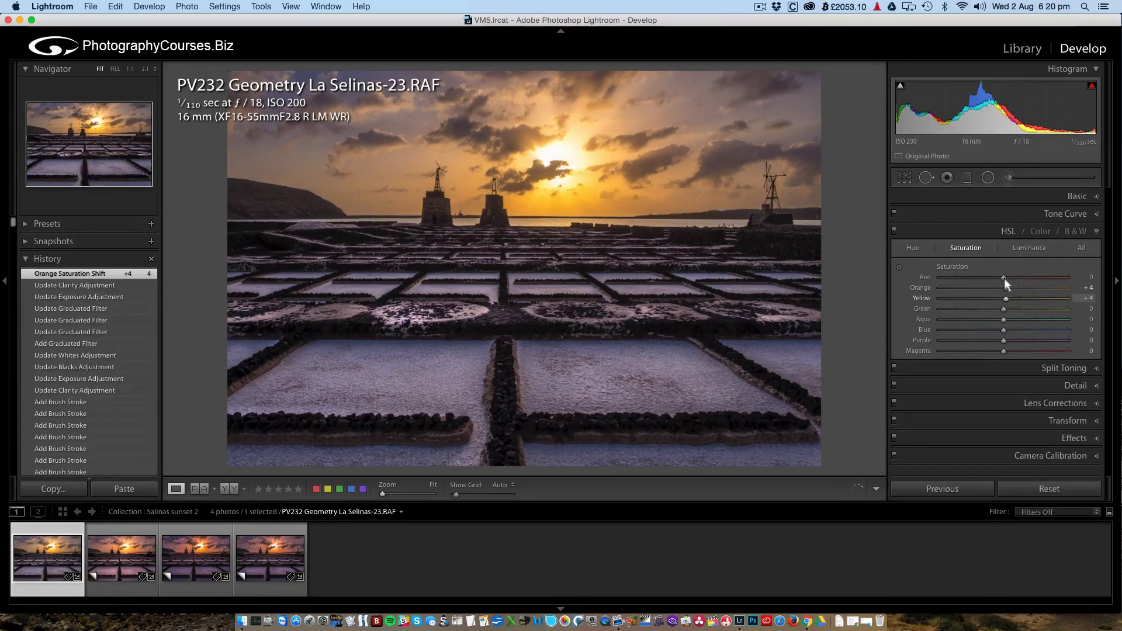
mouse_move(1001, 277)
mouse_down()
mouse_move(1061, 277)
mouse_move(1009, 279)
mouse_up()
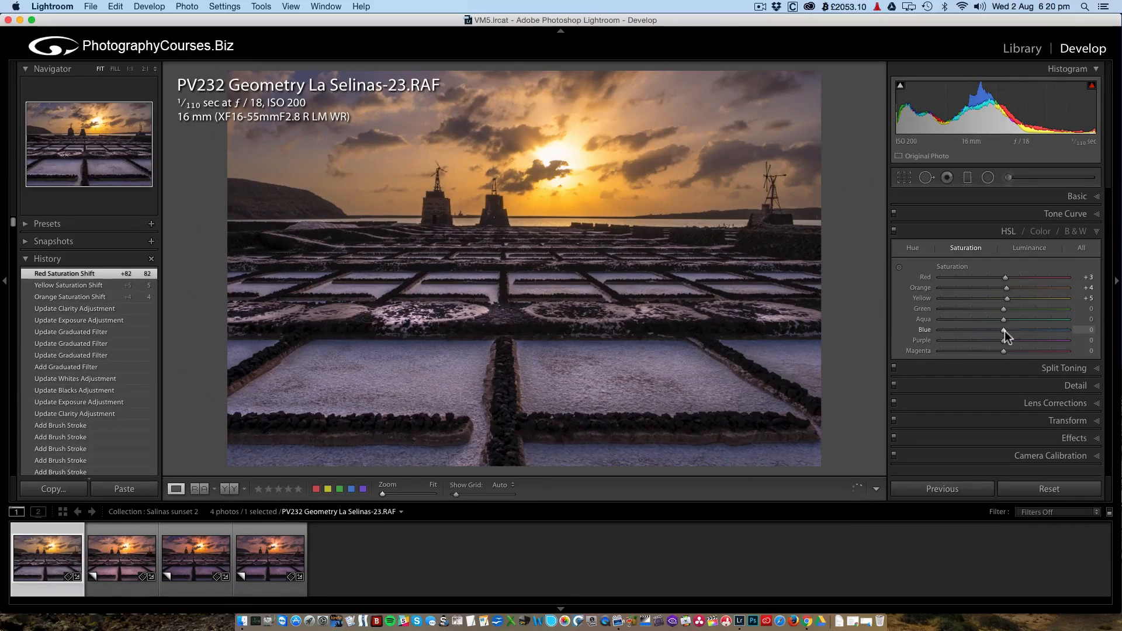
drag(1005, 331, 1007, 334)
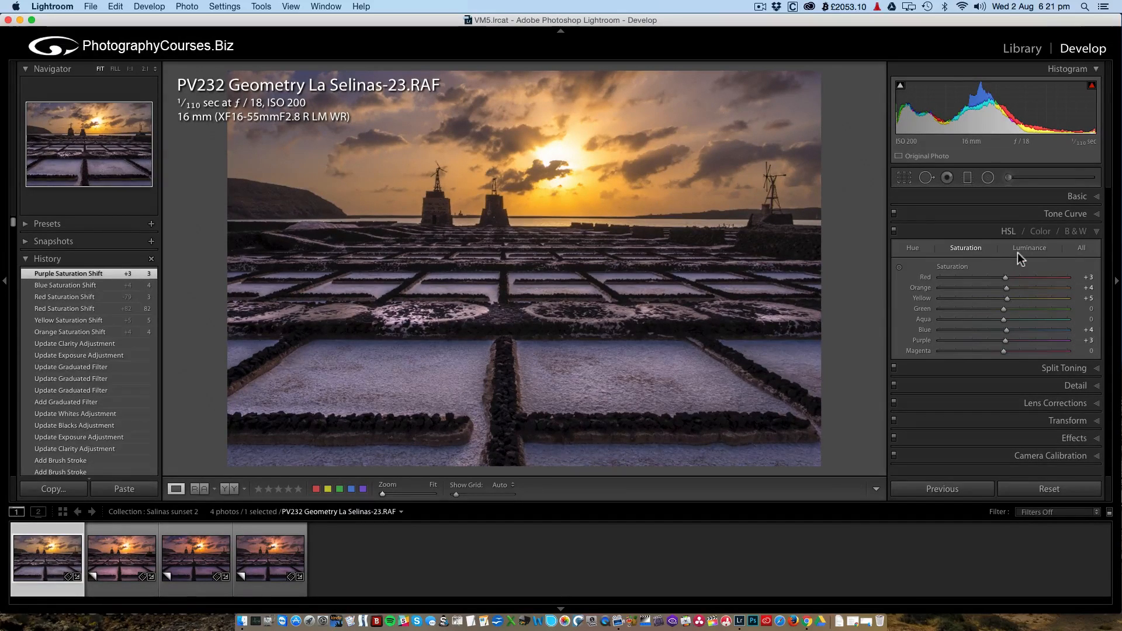
click(1097, 232)
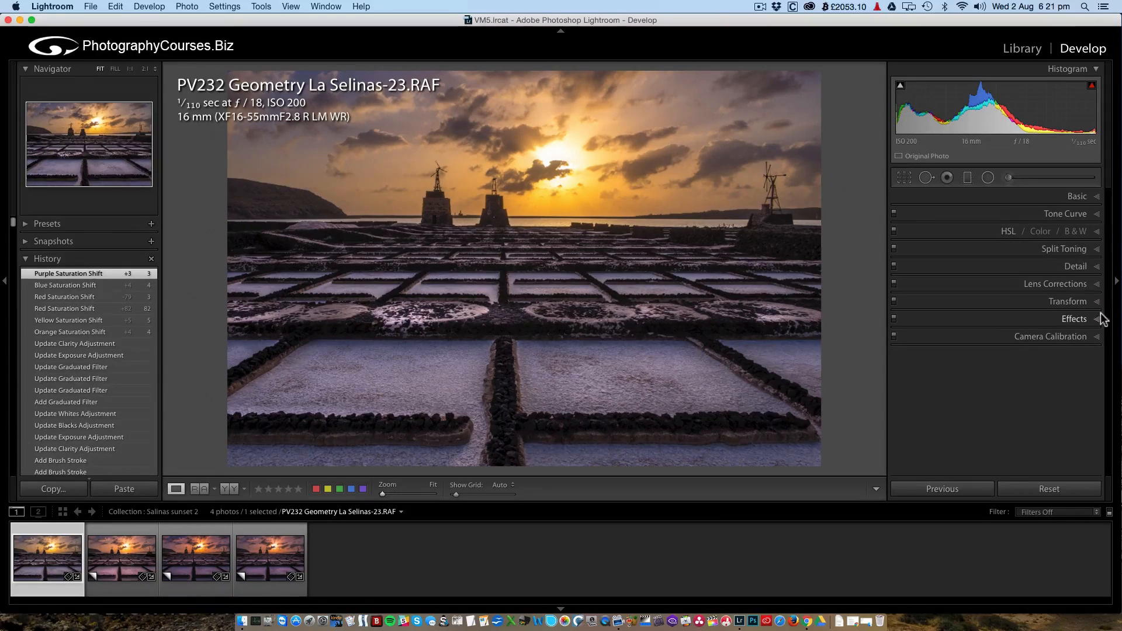
- Apply Split Toning with Highlights Hue 54 and Saturation 23, and Shadows Hue 50 and Saturation 6
click(1096, 249)
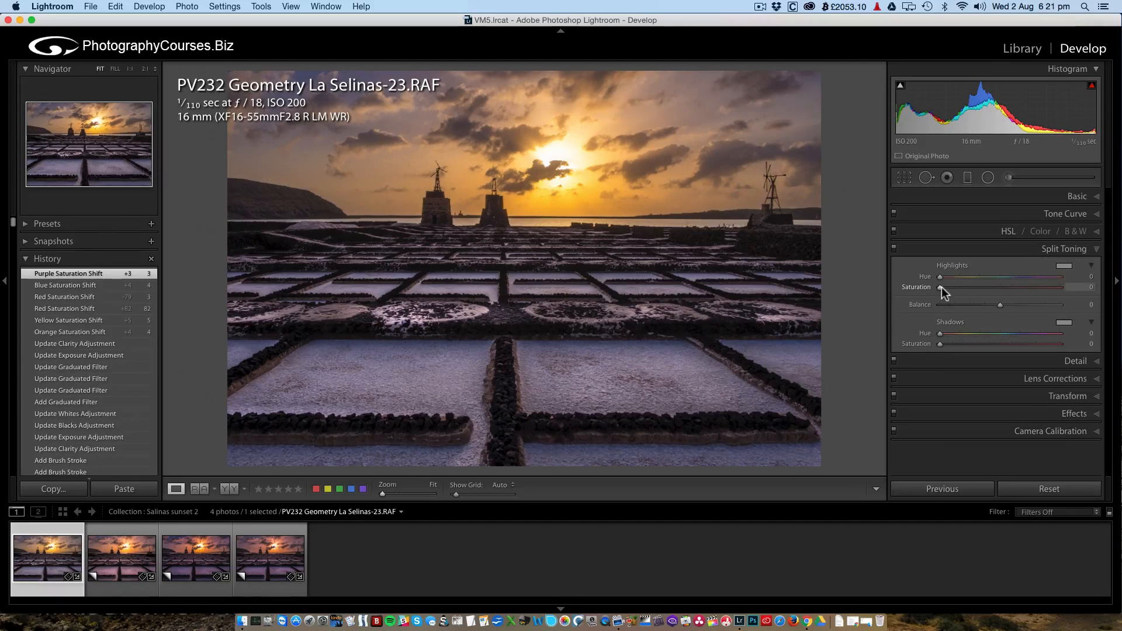
mouse_move(941, 287)
mouse_down()
mouse_move(1021, 287)
mouse_move(963, 287)
mouse_up()
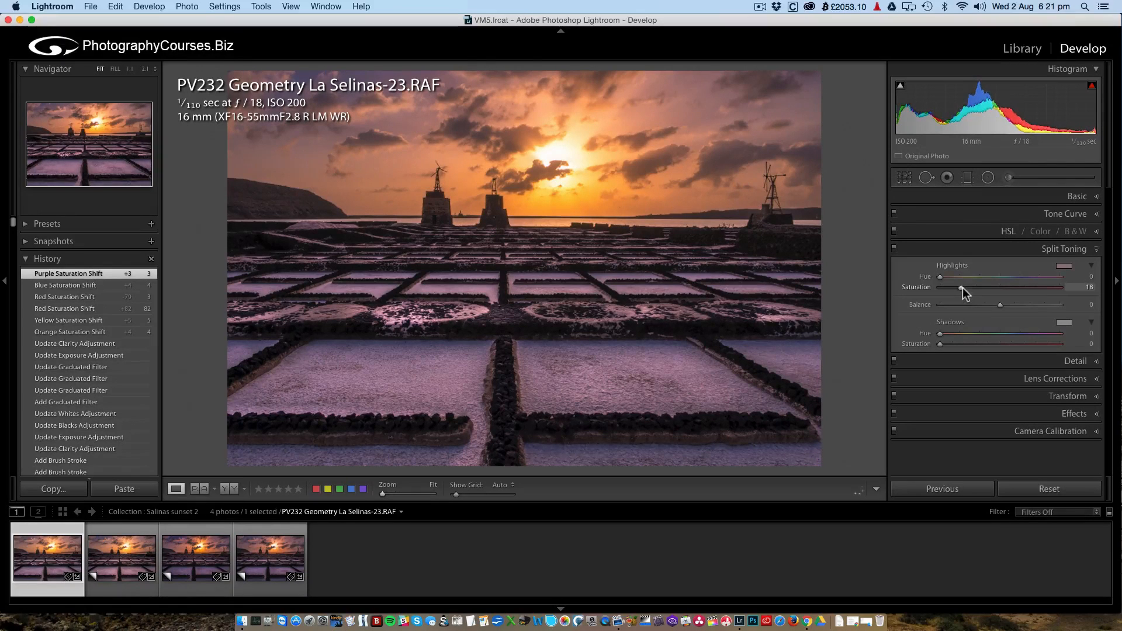
drag(942, 276, 959, 276)
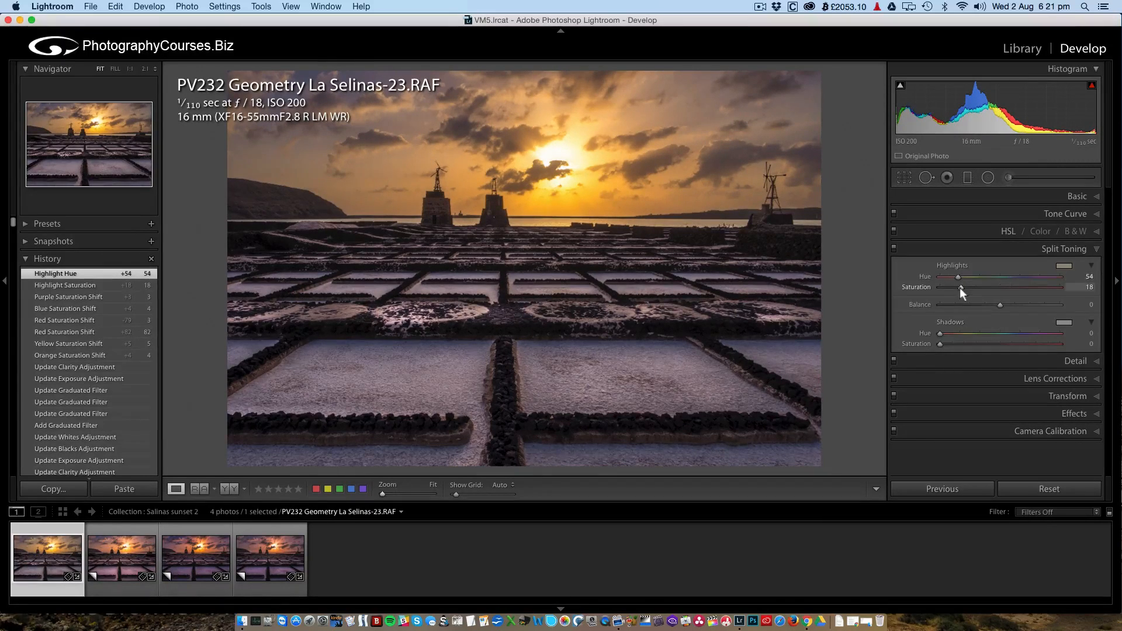
click(959, 287)
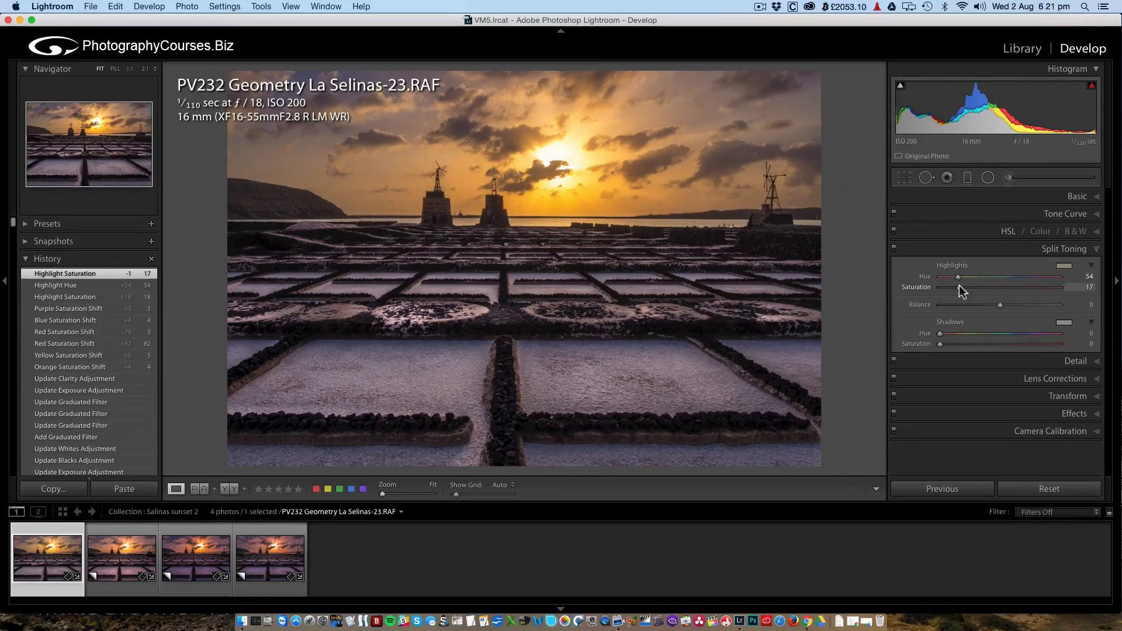
drag(966, 289, 967, 289)
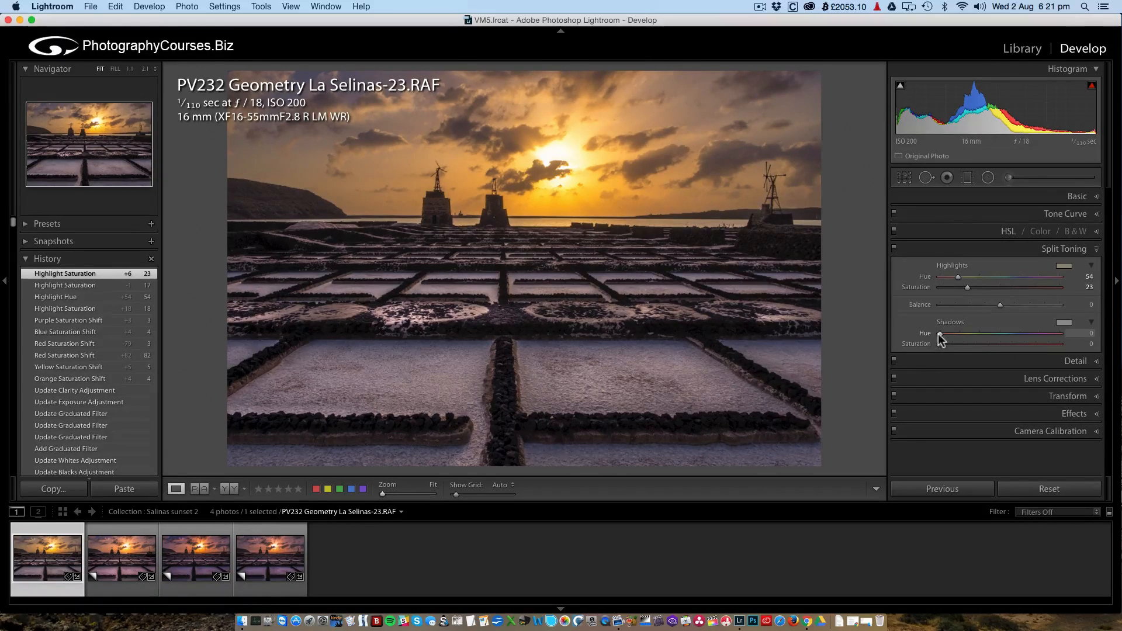
drag(959, 332, 948, 343)
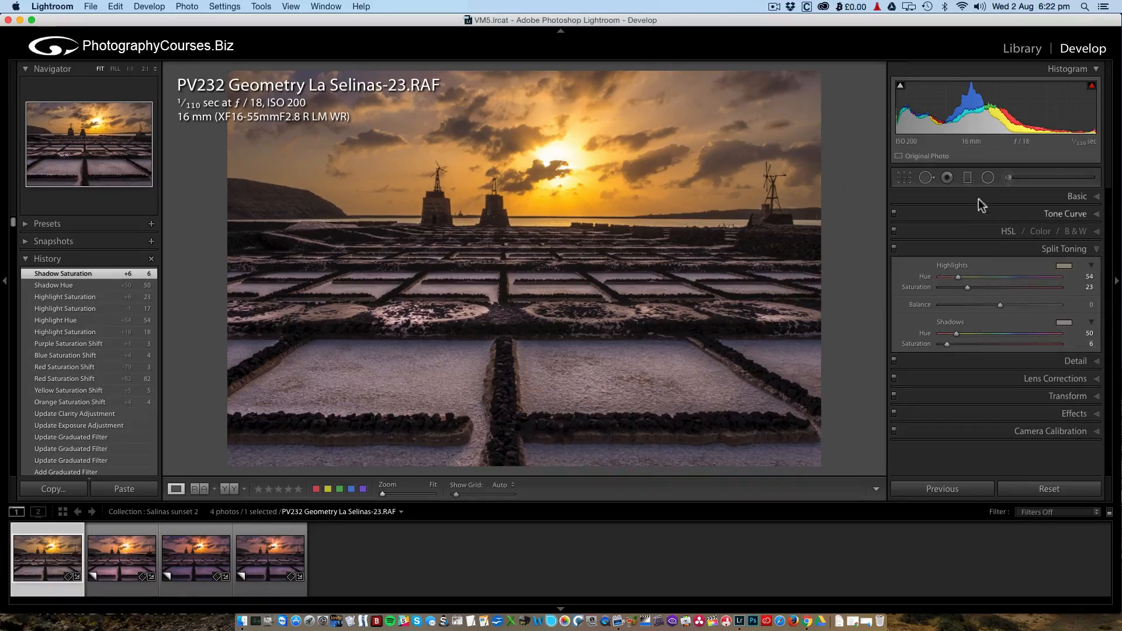
- Compare the photo before and after side by side, and set the Split Toning Highlights to Hue 50 and Saturation 20
click(967, 178)
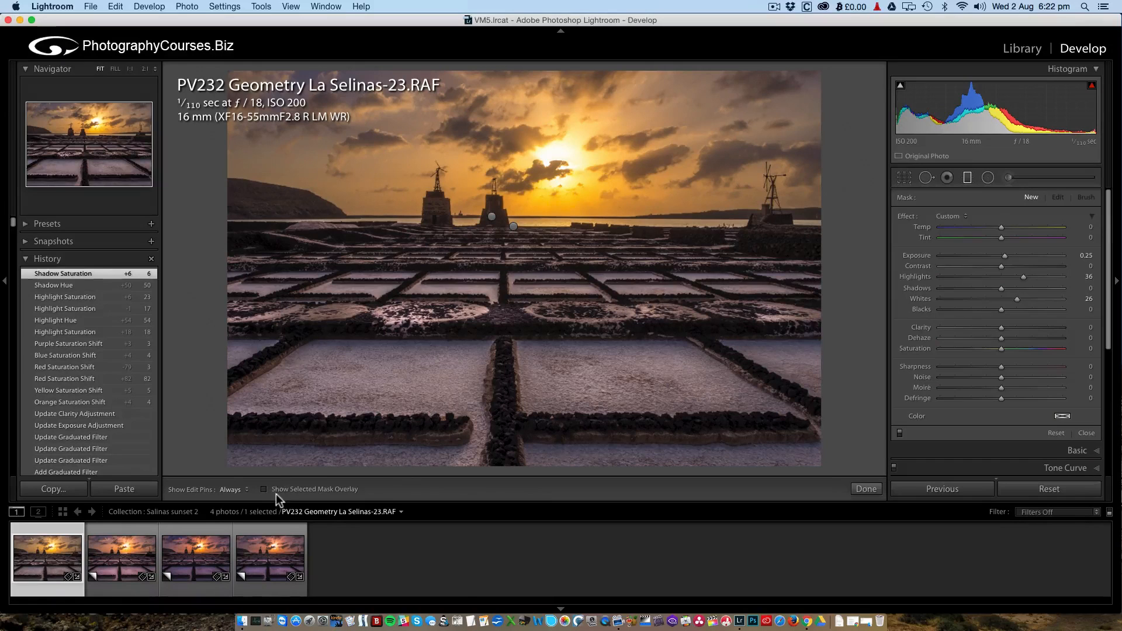
click(966, 178)
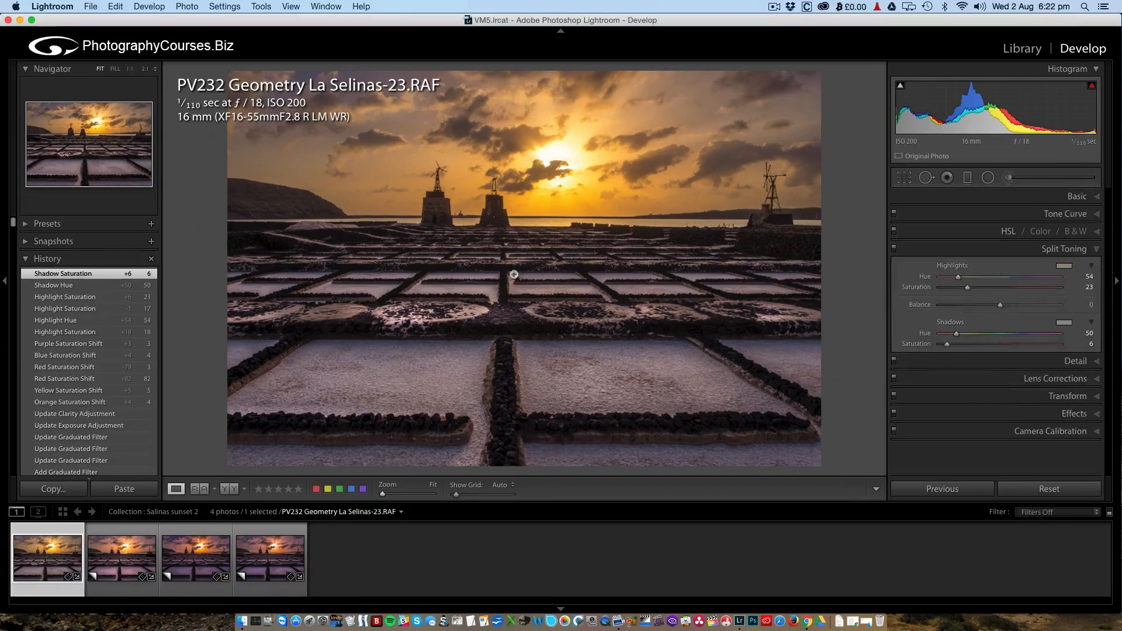
click(229, 488)
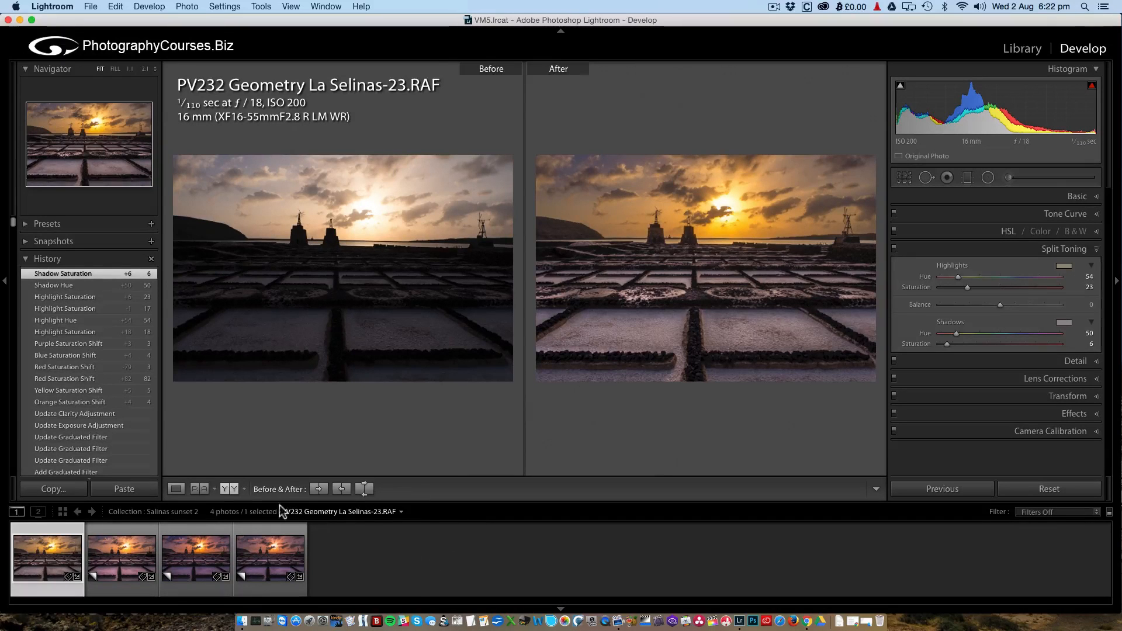
click(180, 492)
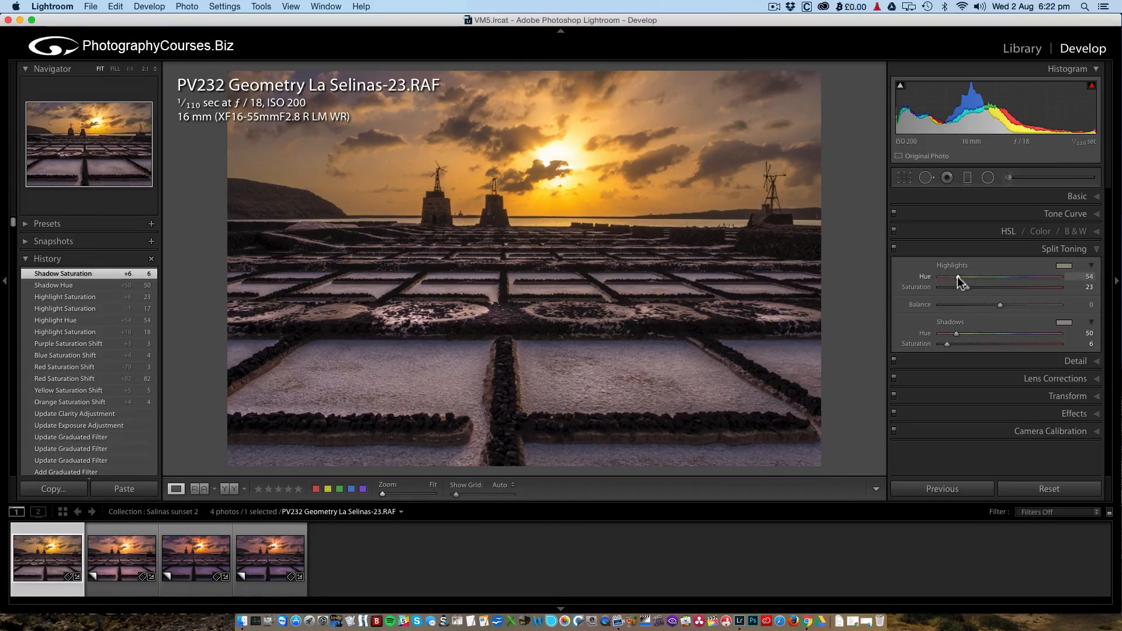
mouse_move(958, 277)
mouse_down()
mouse_move(1032, 278)
mouse_move(951, 278)
mouse_move(963, 288)
mouse_up()
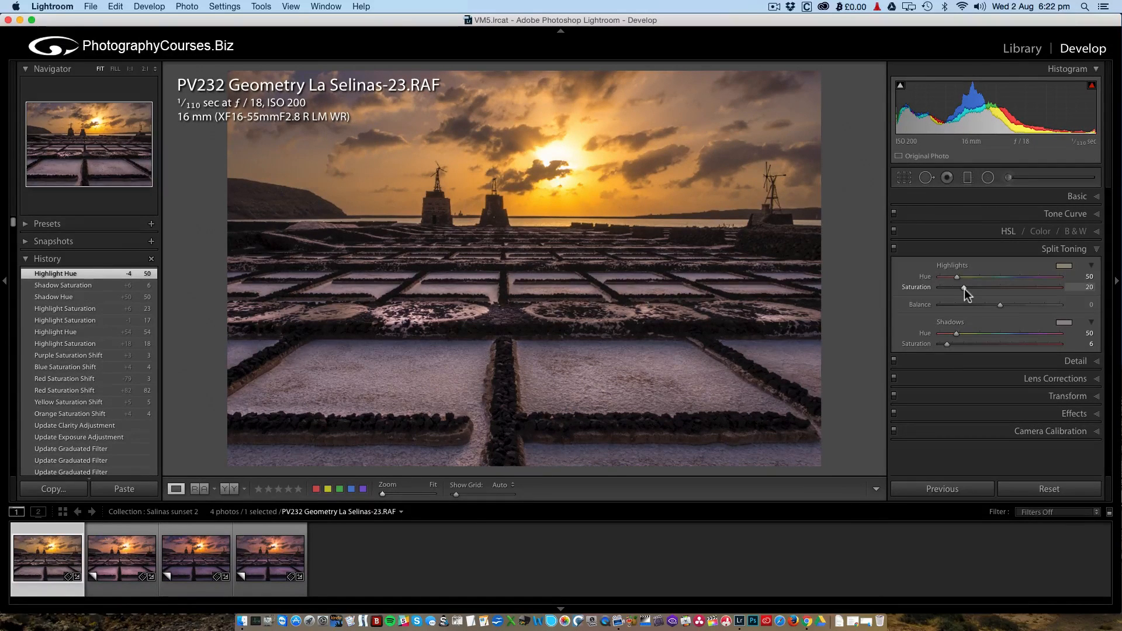
click(964, 289)
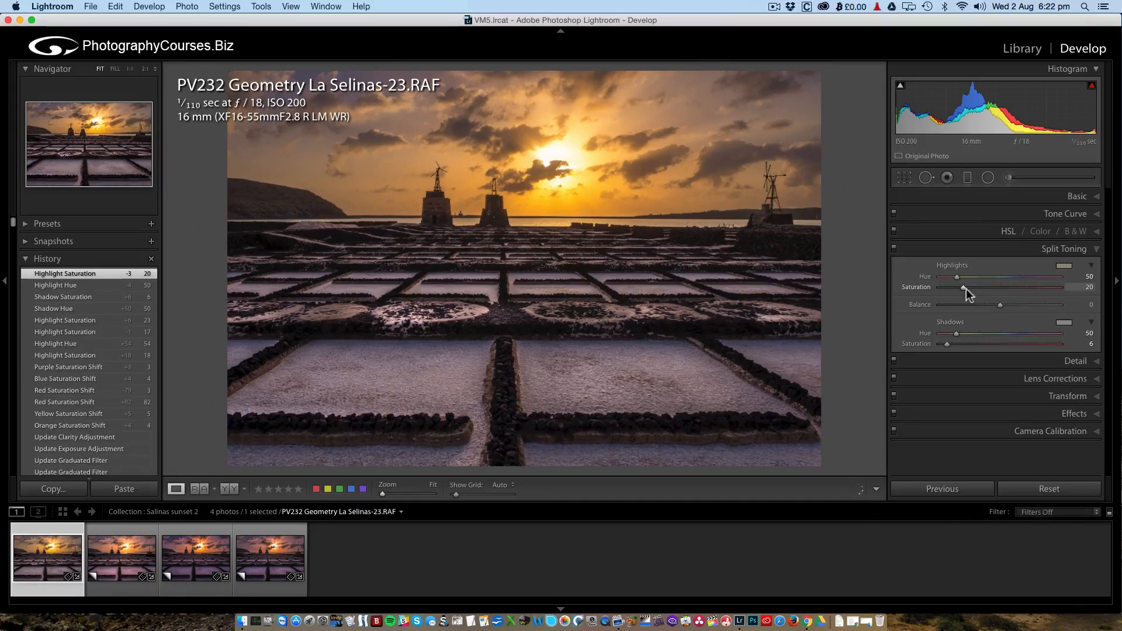
- Set the sky graduated filter's Temp to 0 and Tint to 5, and raise its Saturation slightly
click(968, 179)
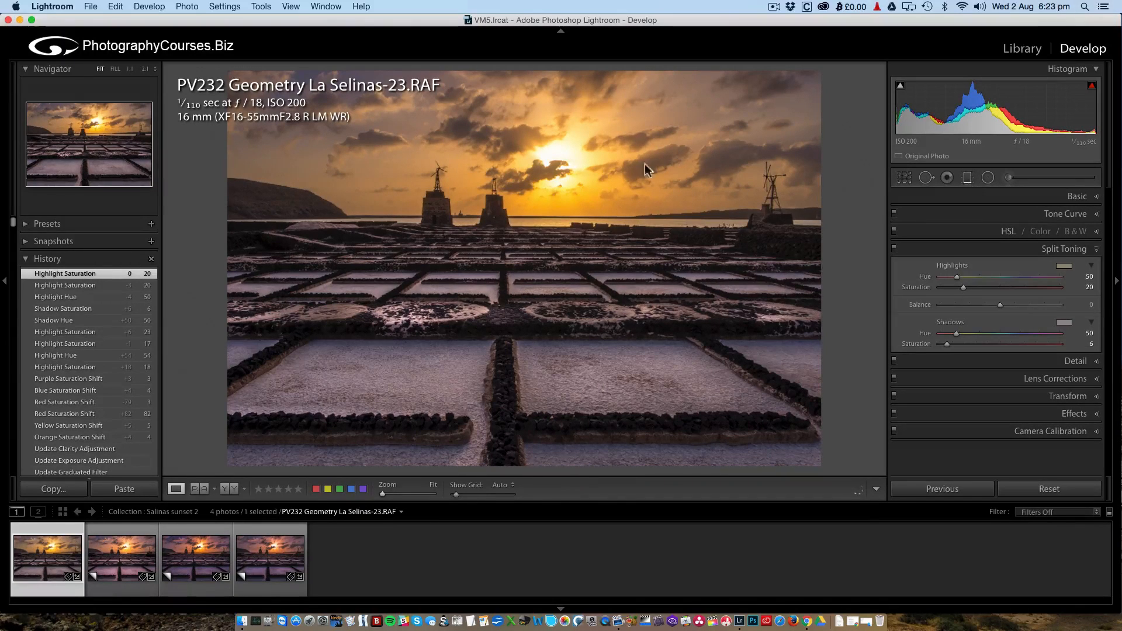
click(491, 216)
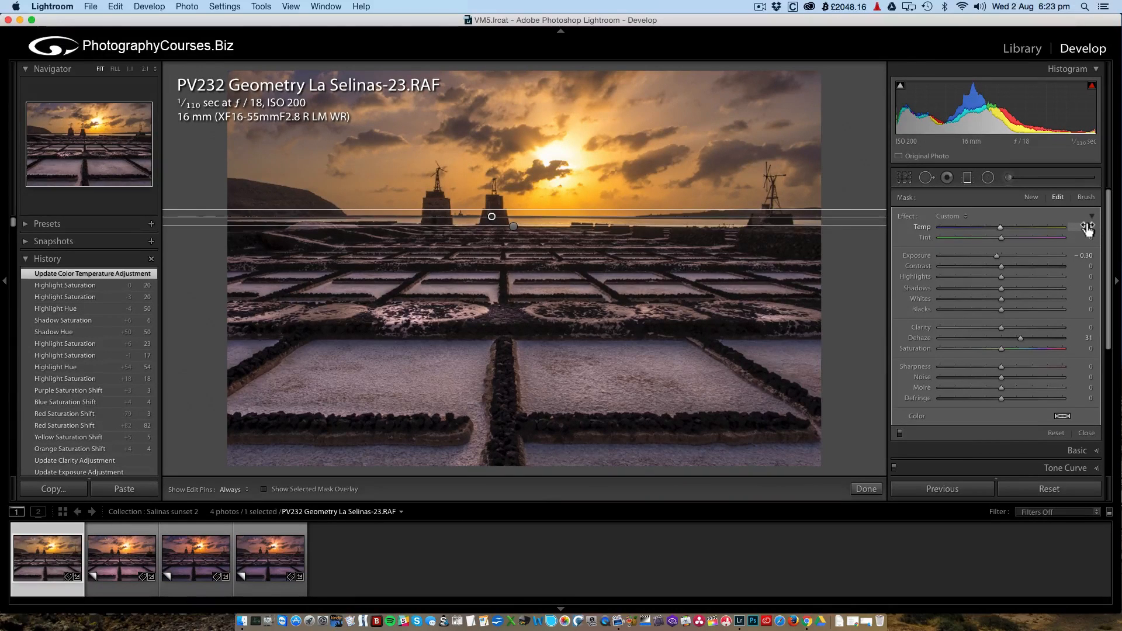
drag(1088, 228, 1087, 229)
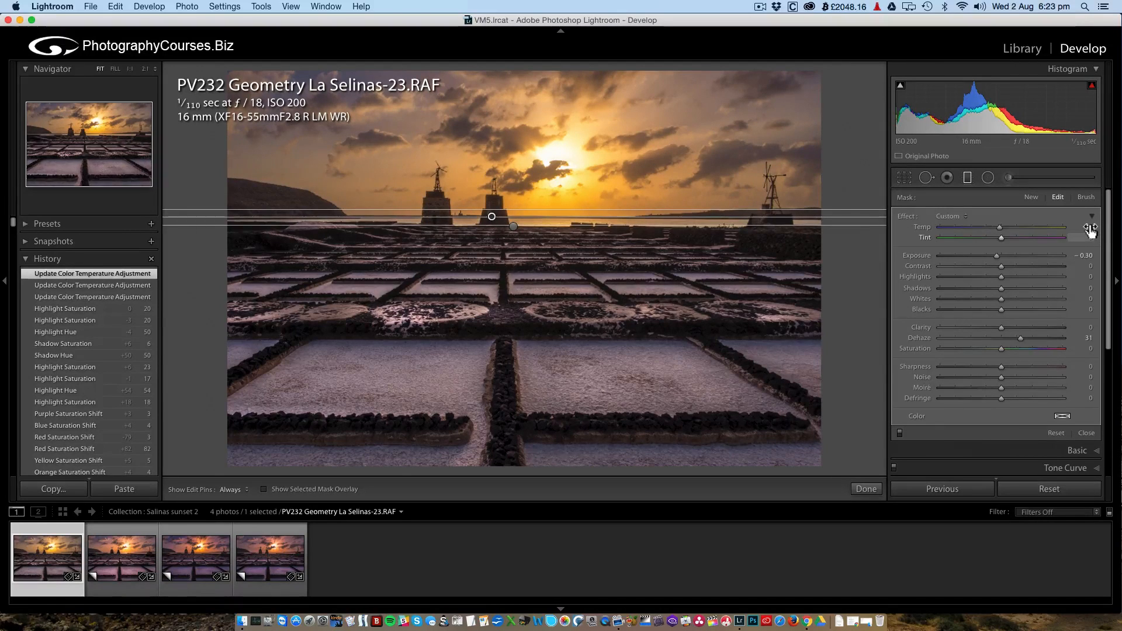
drag(1091, 229, 1092, 229)
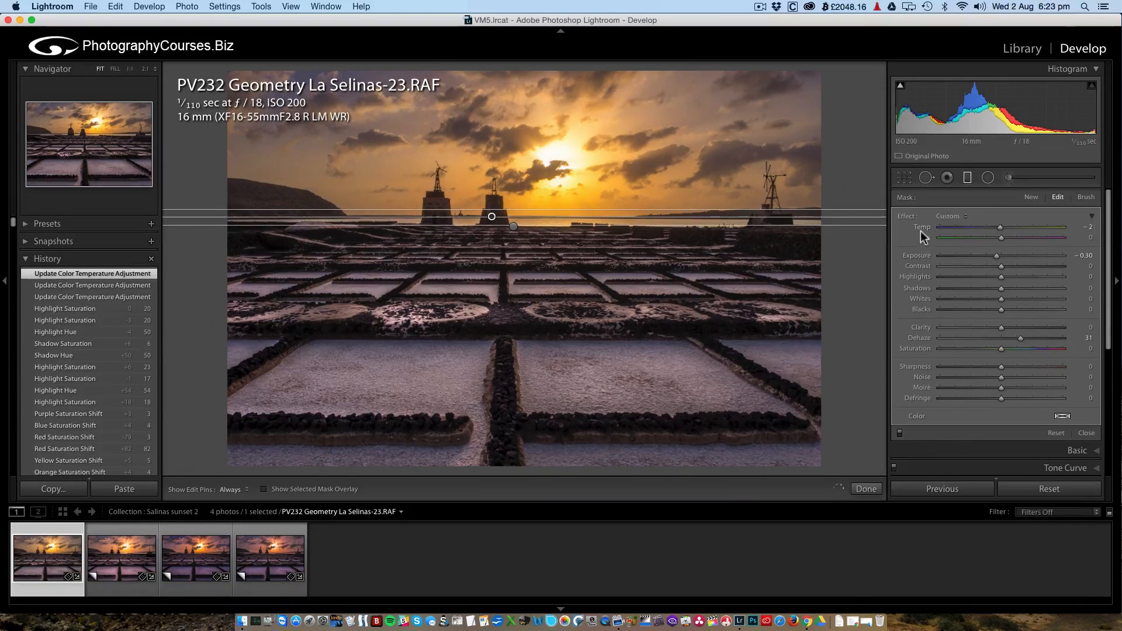
drag(1089, 229, 1091, 229)
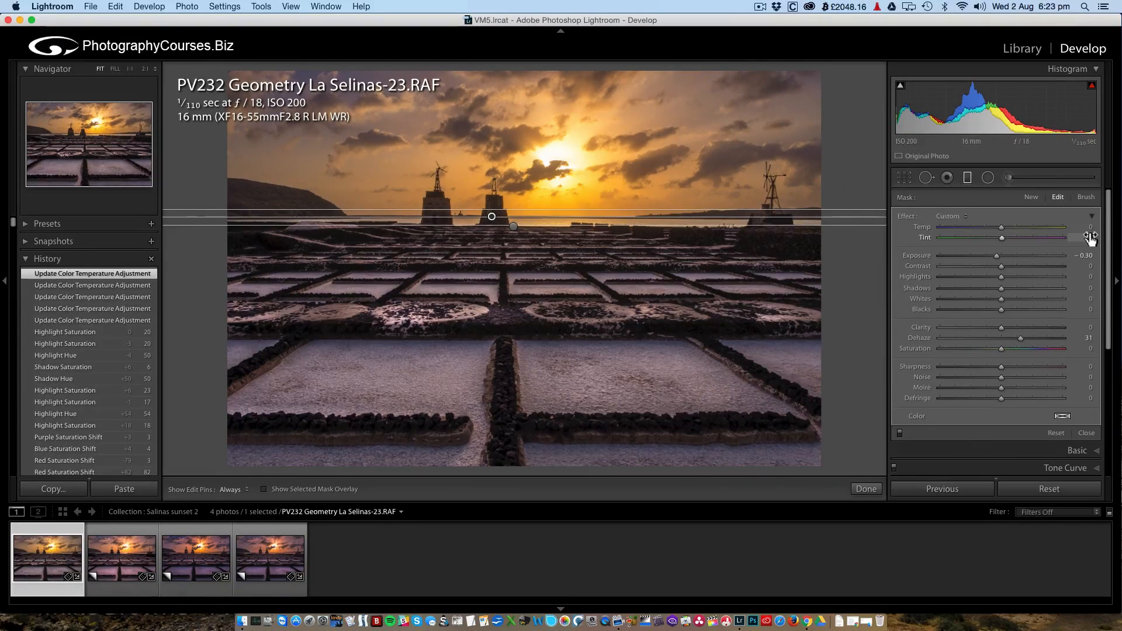
drag(1090, 236, 1091, 236)
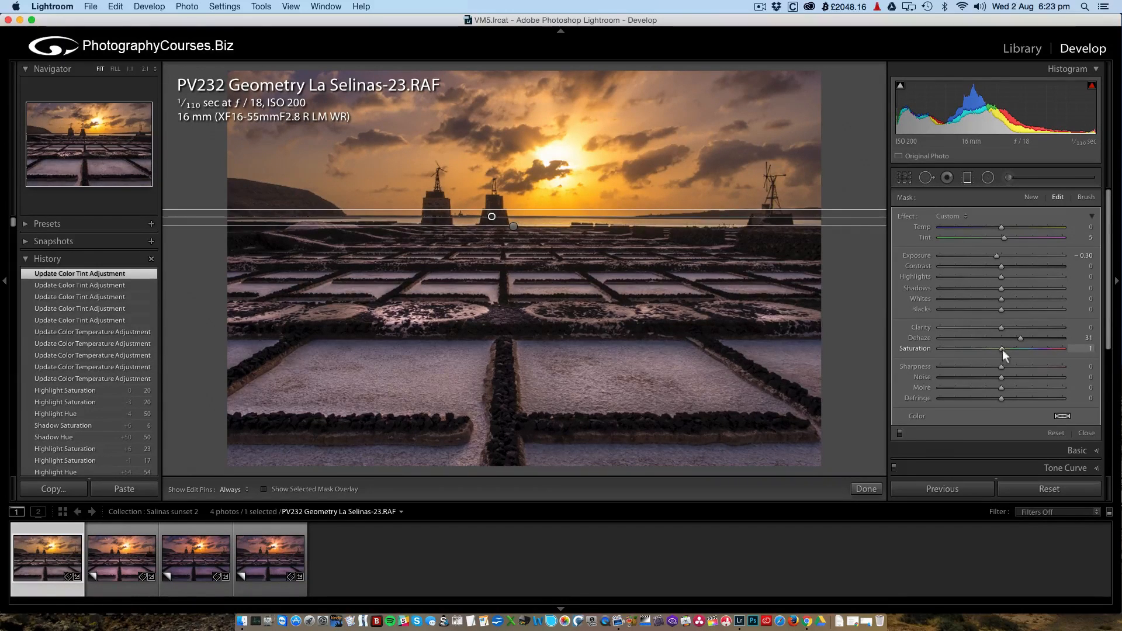
drag(1003, 349, 1004, 350)
click(969, 176)
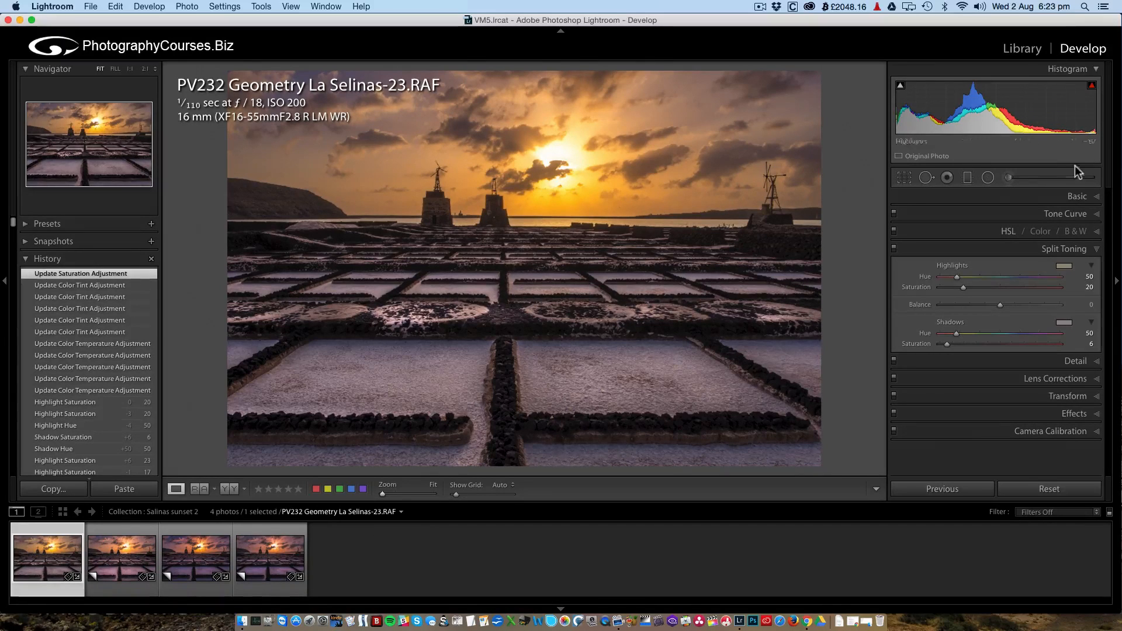
- With a new brush reset to Exposure 0.30, Size 12 and Feather 40, paint the strip of sea between the middle windmill and the right-hand wall
click(1008, 178)
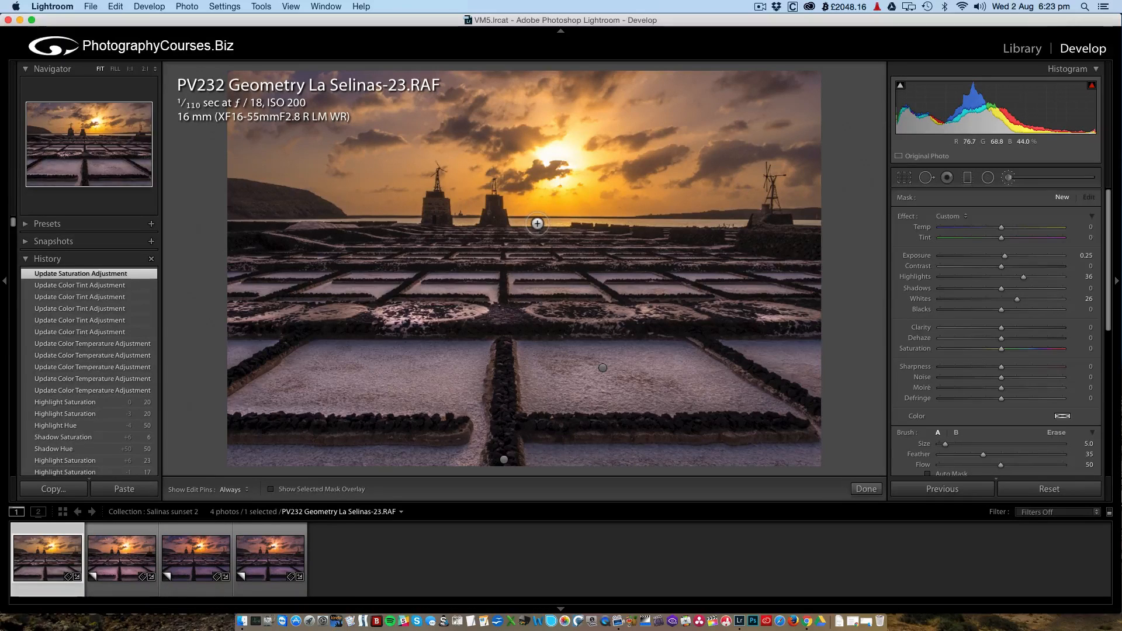
double_click(905, 216)
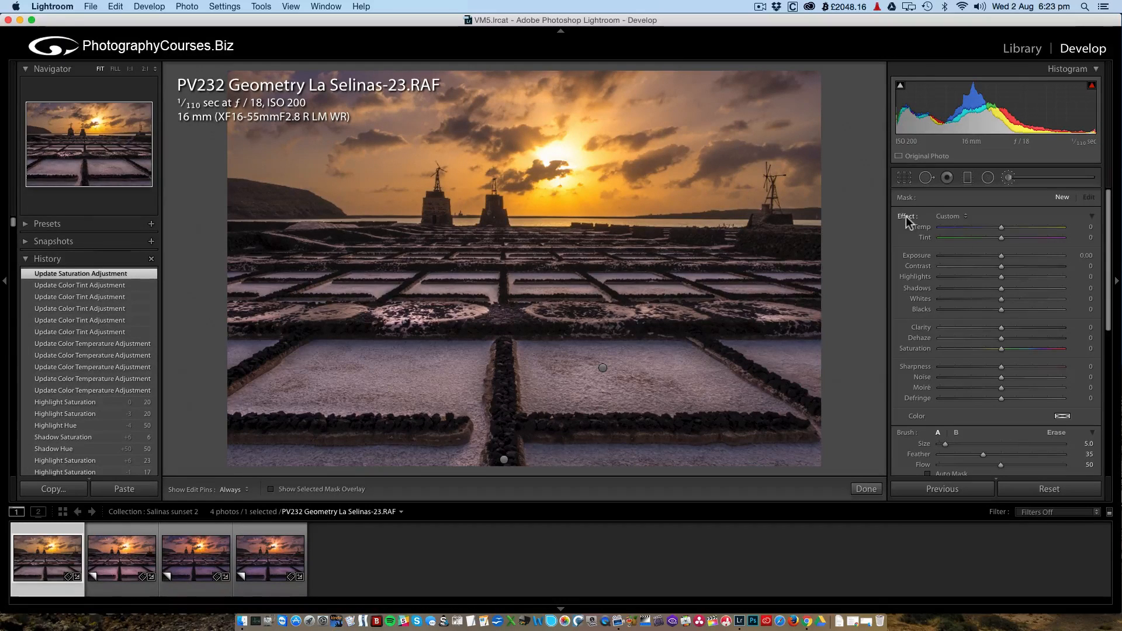
drag(1000, 255, 1002, 257)
key(z)
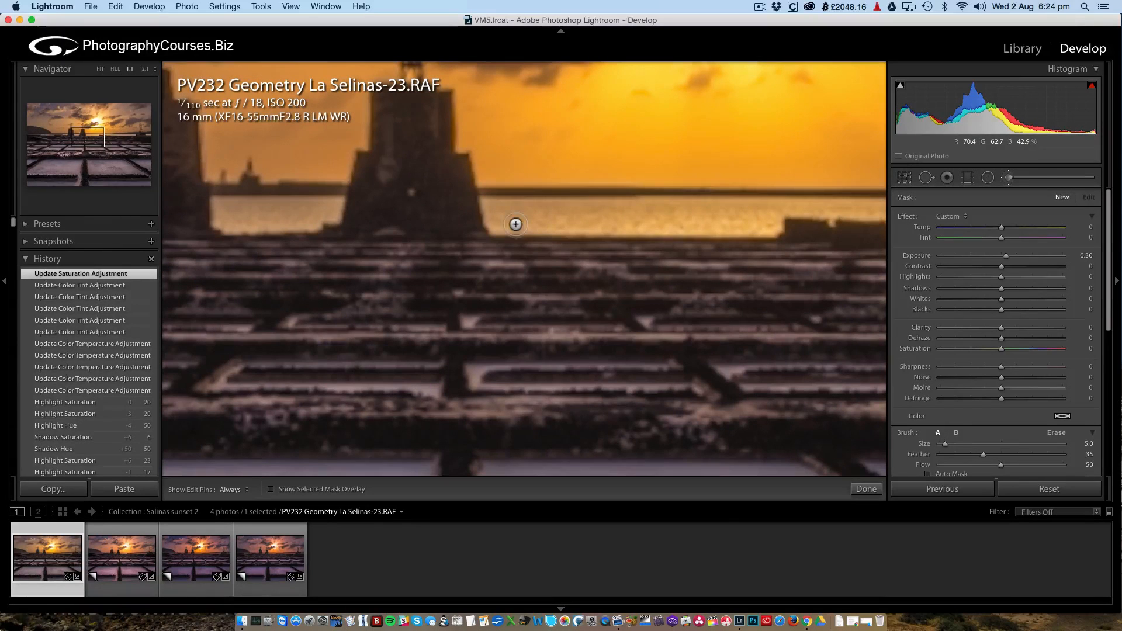
scroll(507, 220, up, 4)
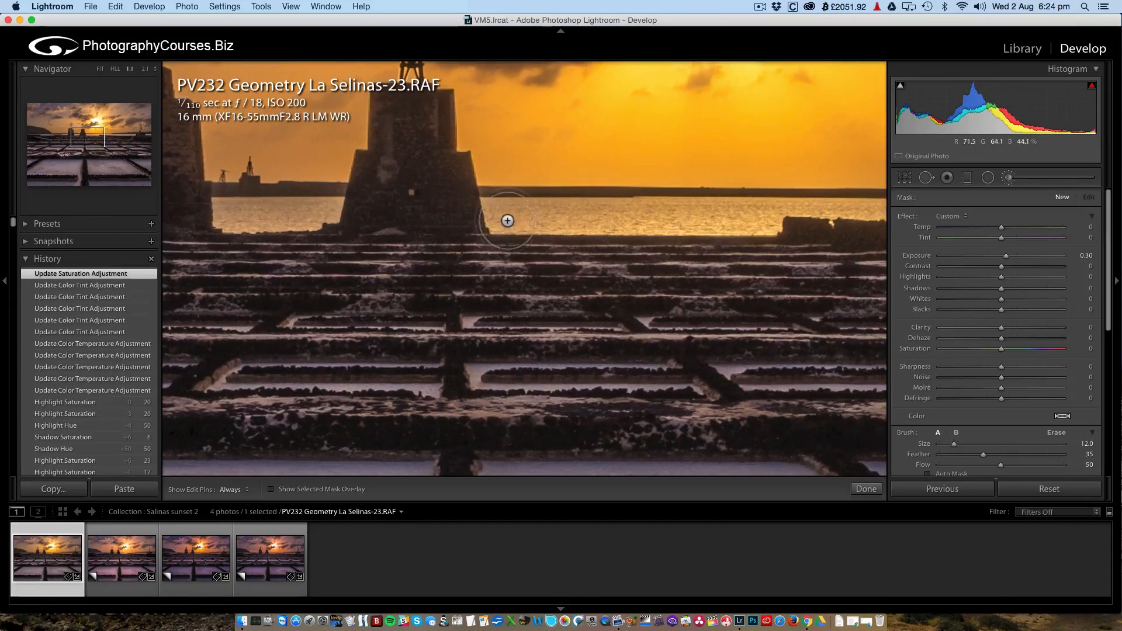
drag(984, 454, 991, 454)
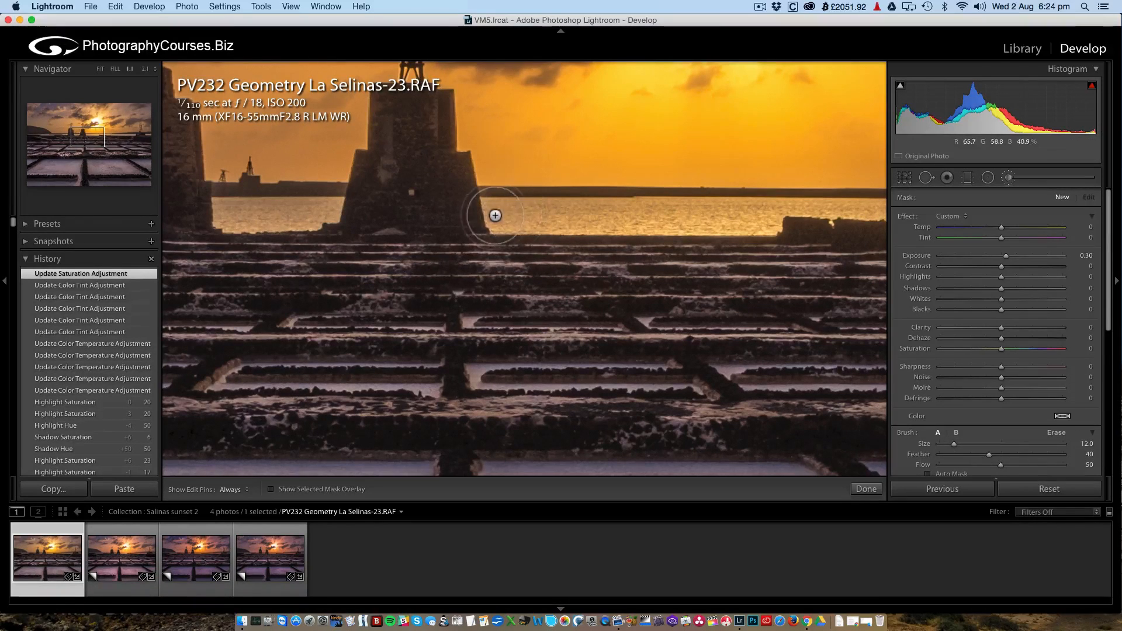
mouse_move(769, 218)
mouse_down()
mouse_move(513, 218)
mouse_move(554, 217)
mouse_move(517, 219)
mouse_up()
key(h)
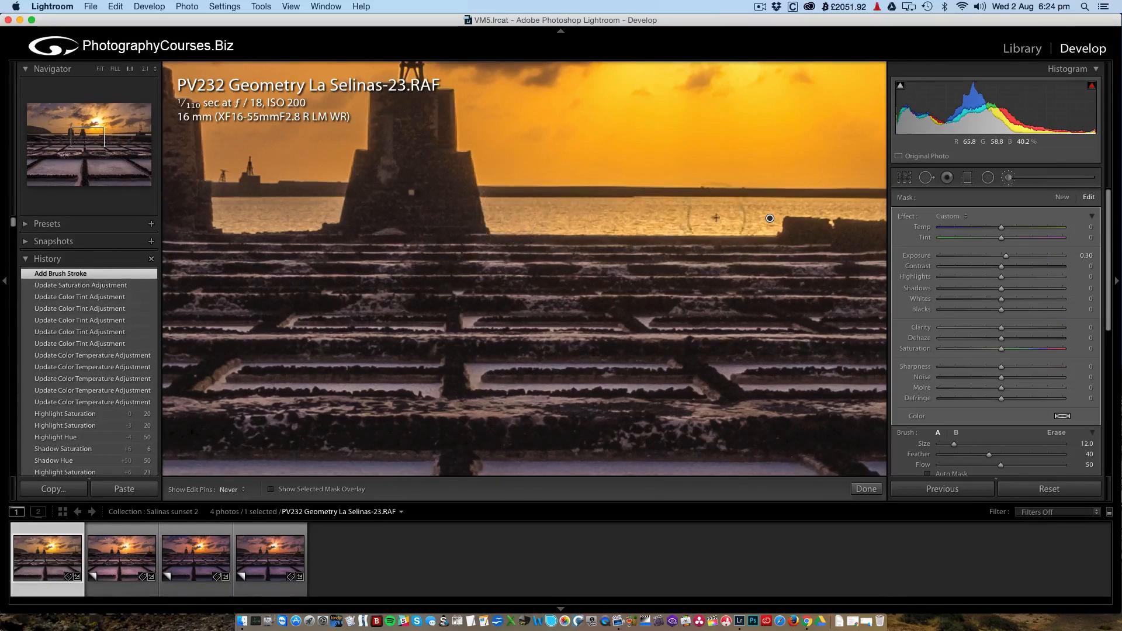
key(h)
click(772, 239)
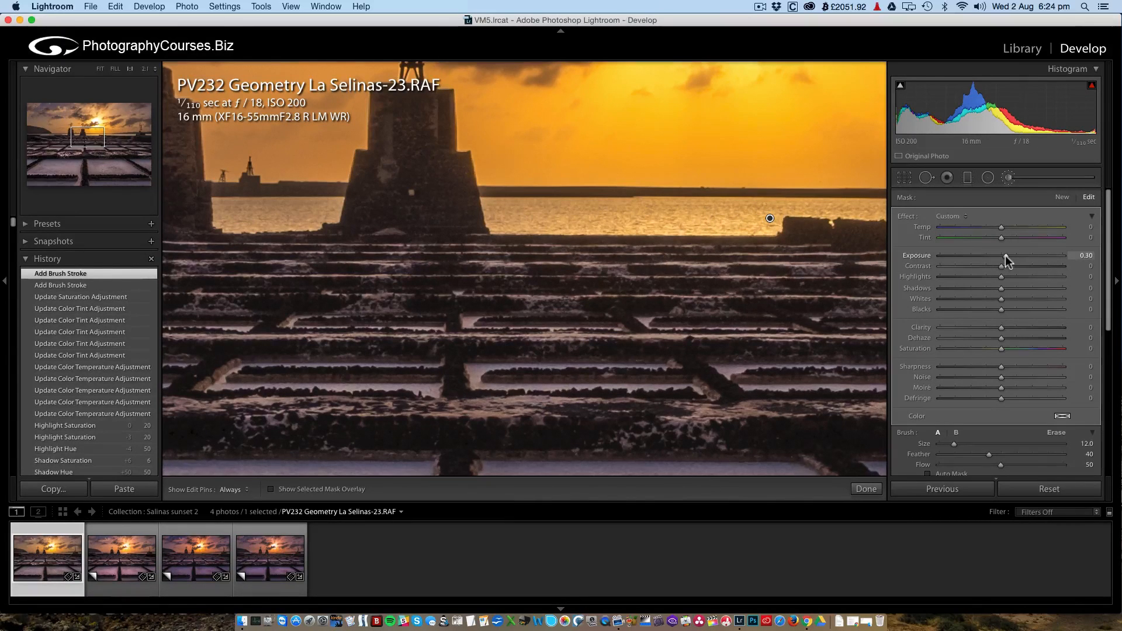
- Set the sea brush's Exposure to 0.29 and Highlights to 9, and hide the edit pins
mouse_move(1005, 254)
mouse_down()
mouse_move(1033, 254)
mouse_move(1005, 255)
mouse_up()
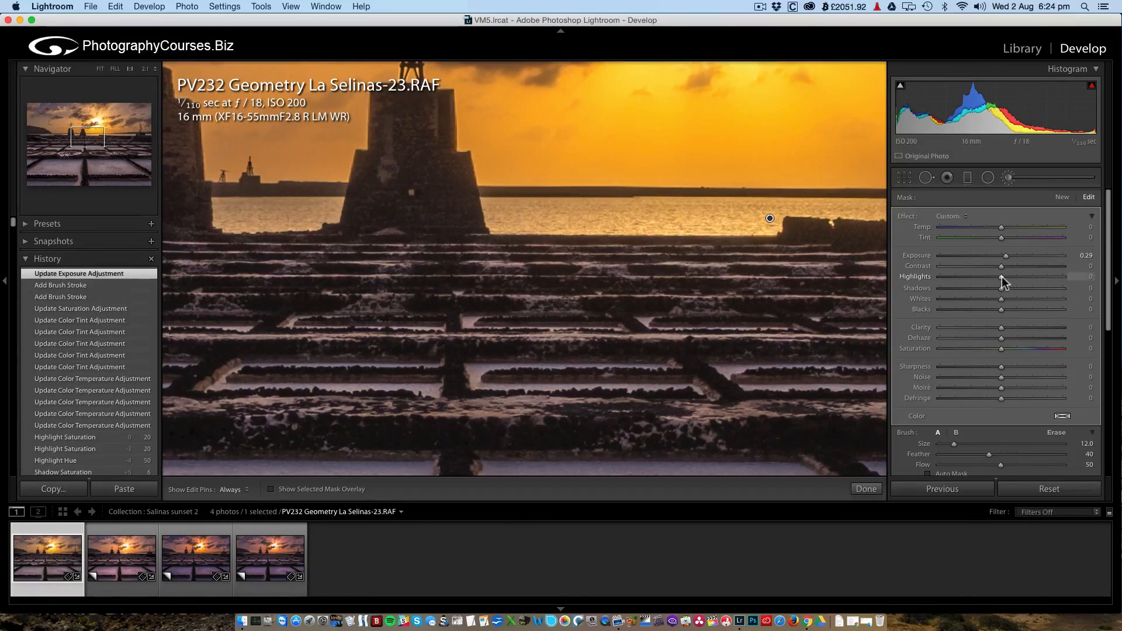
drag(1008, 279, 1008, 279)
key(h)
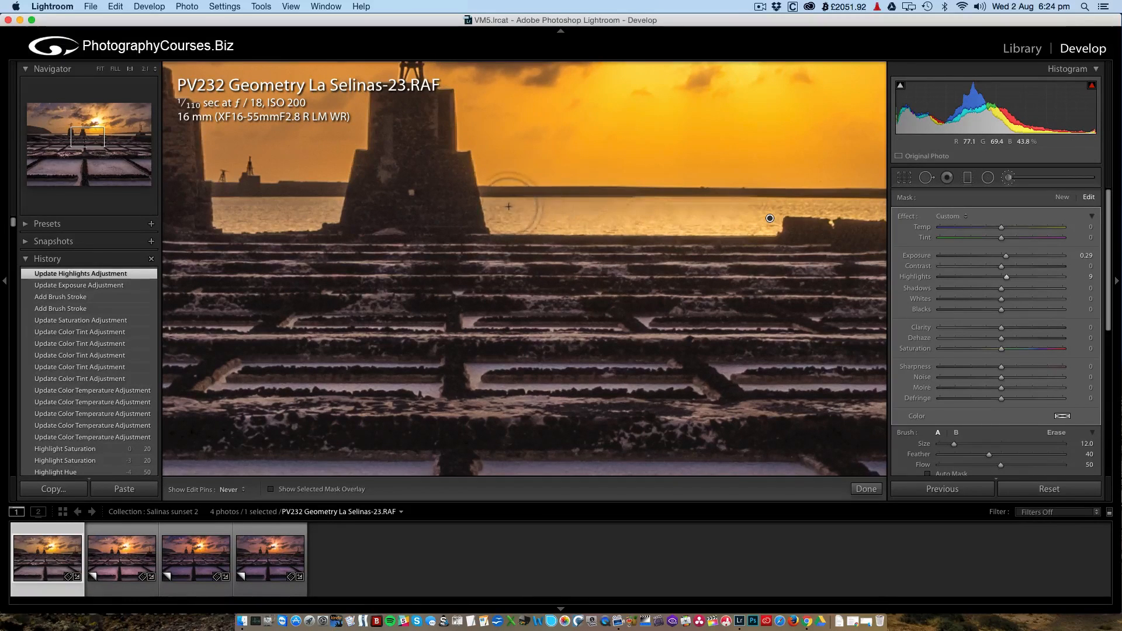
- Paint another brush stroke along the lower edge of the sea, and compare the whole photo with its state before the sea brush
drag(789, 235, 589, 229)
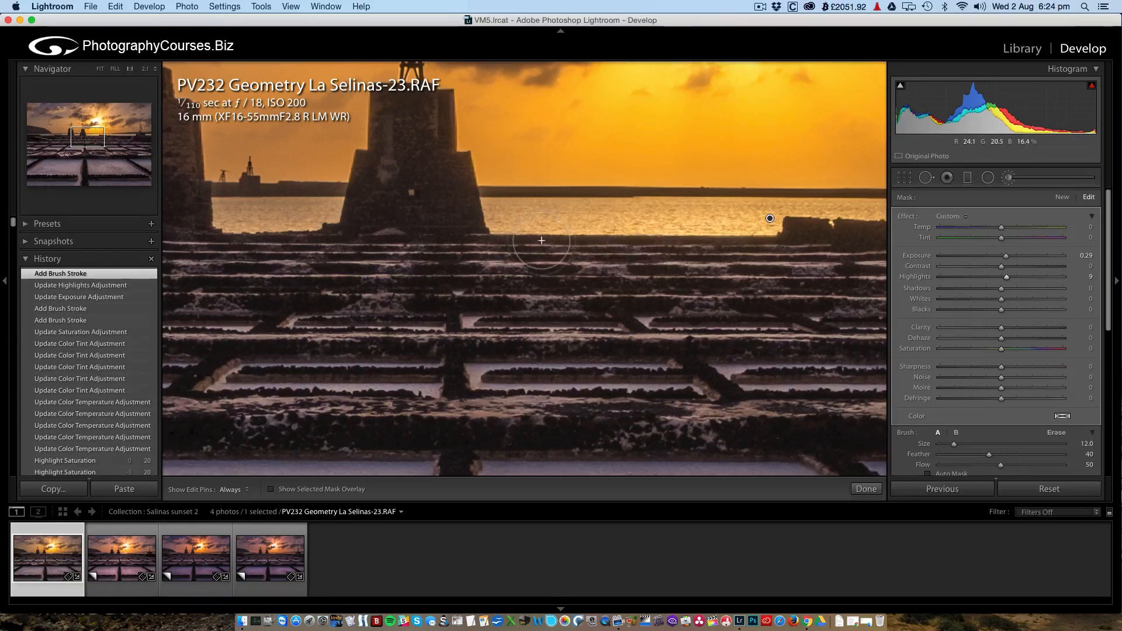
key(z)
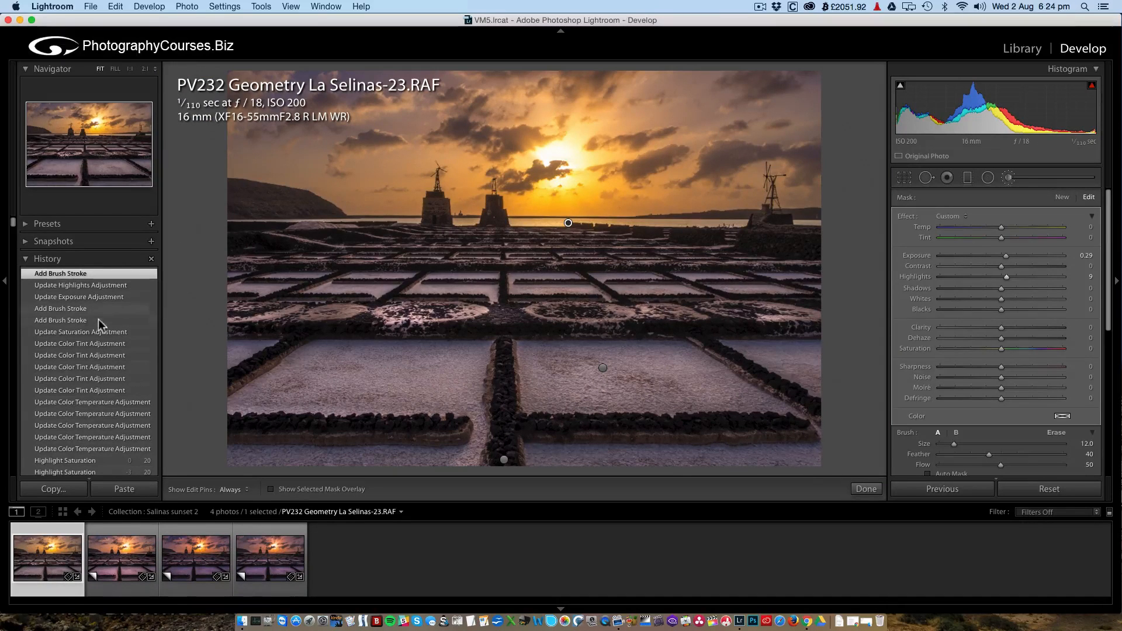
click(86, 331)
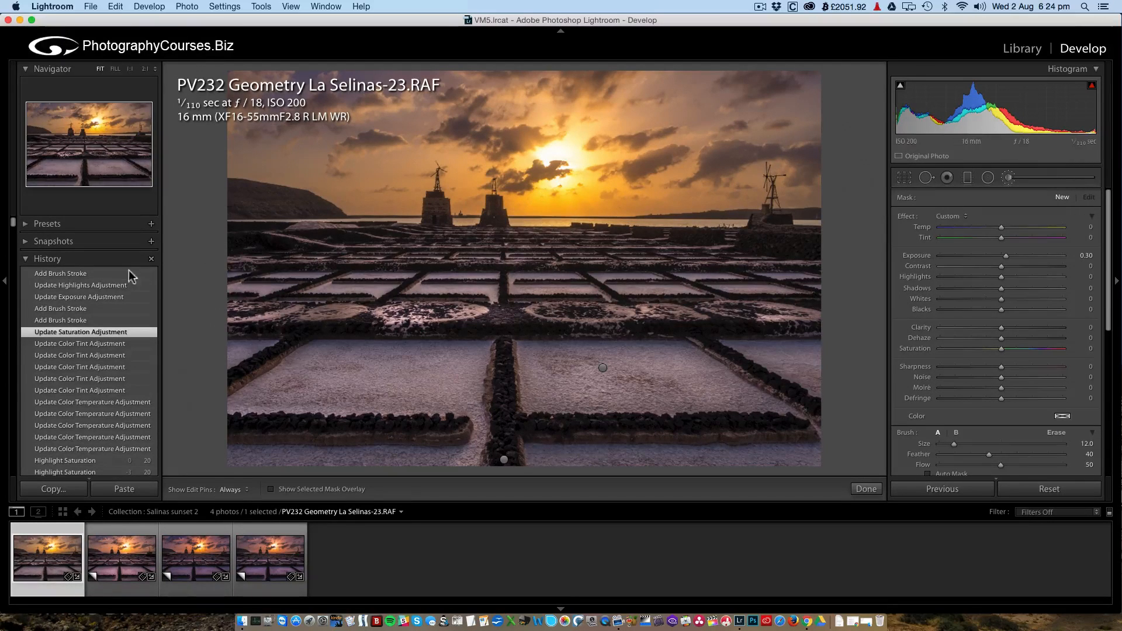
click(114, 276)
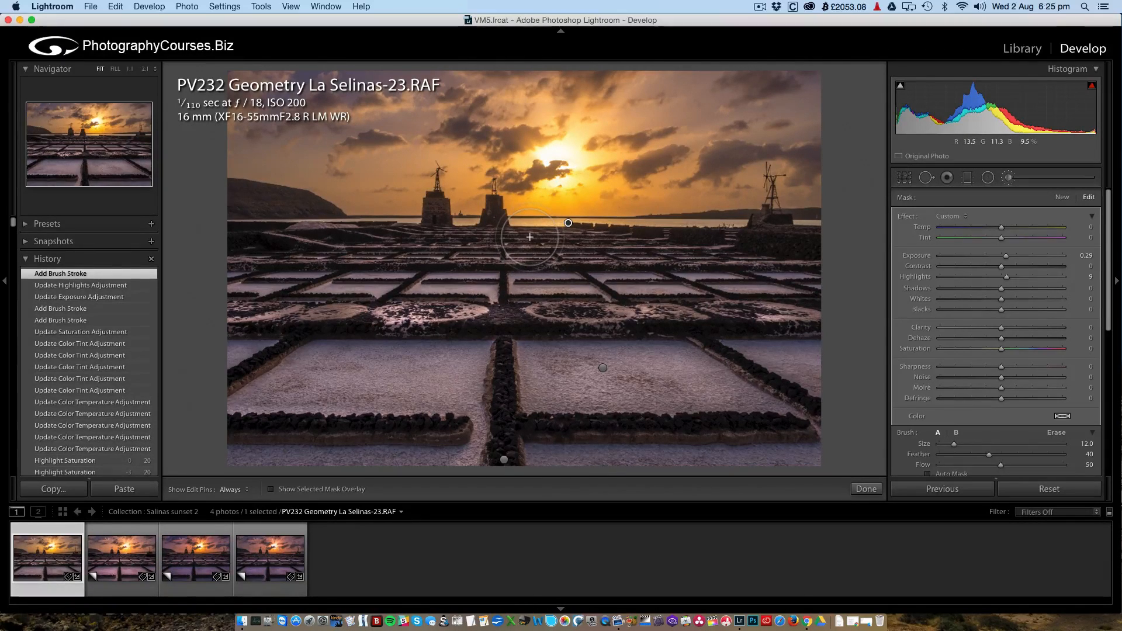
- With Feather 43, Flow 100 and the mask overlay shown, paint a straight stroke widening to Size 68 from the sea to the foreground wall
drag(989, 455, 1067, 465)
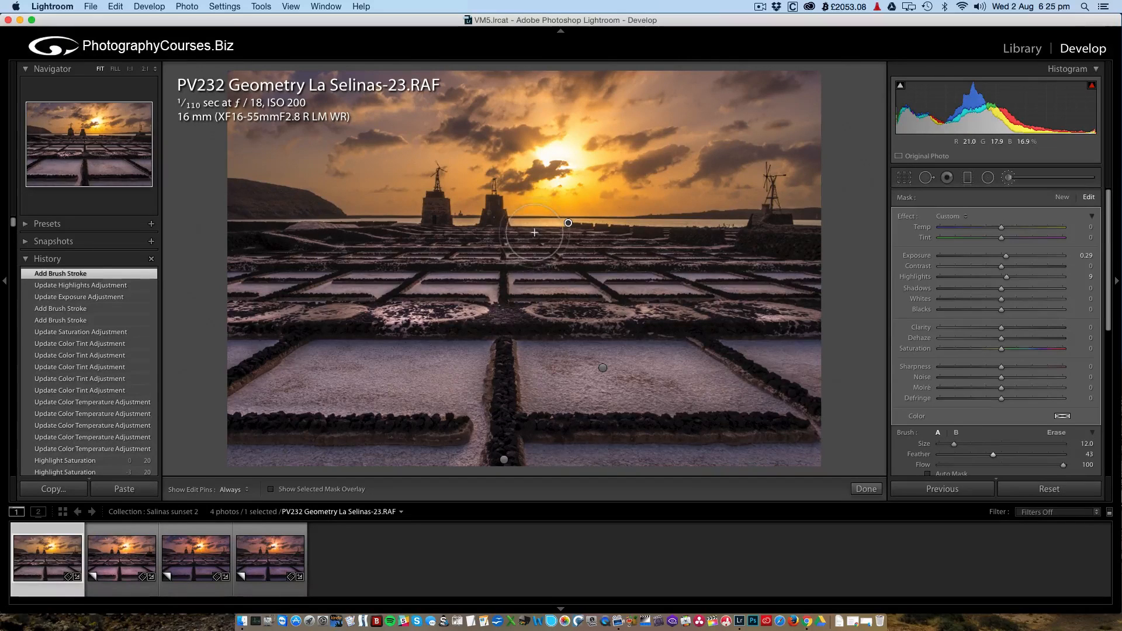
click(271, 489)
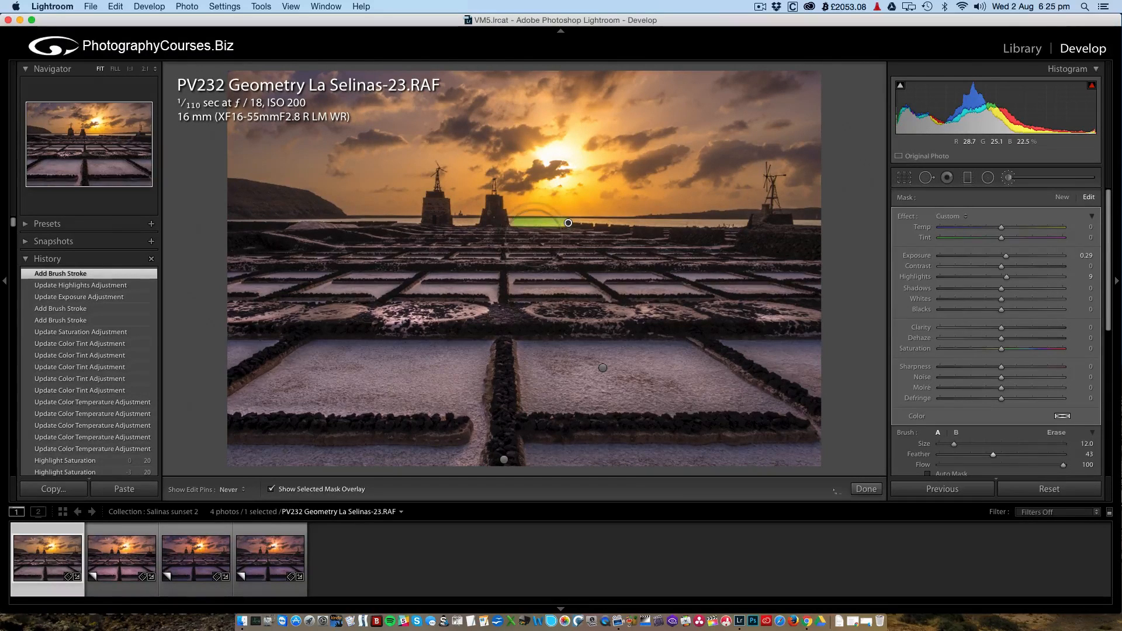
click(534, 238)
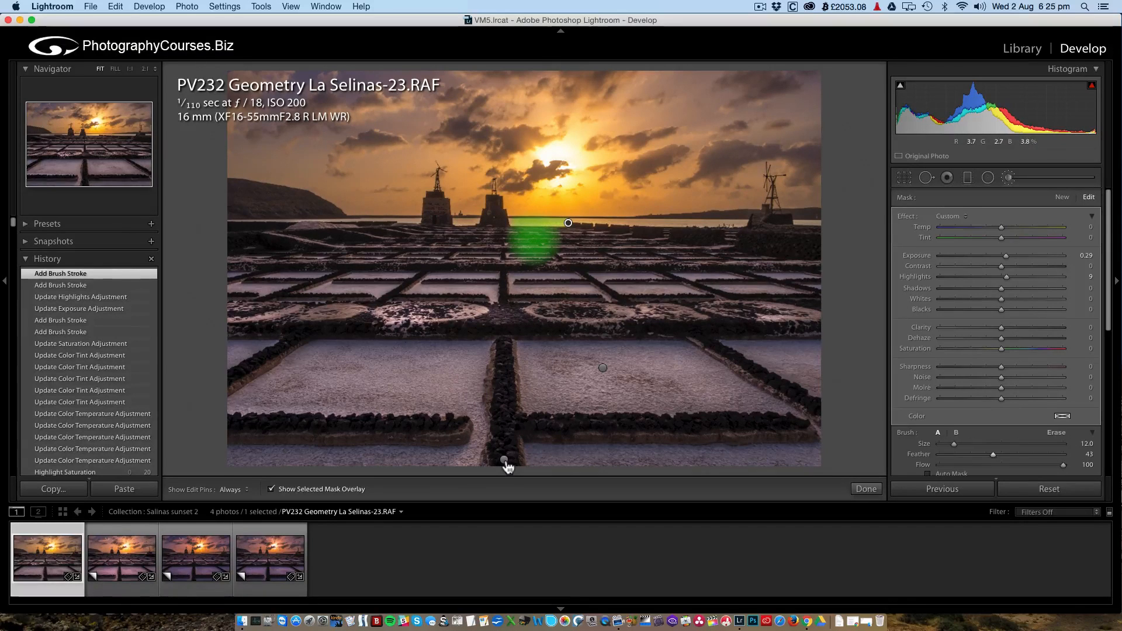
scroll(499, 444, up, 10)
scroll(498, 437, up, 10)
scroll(498, 437, up, 6)
key(shift)
shift+click(500, 445)
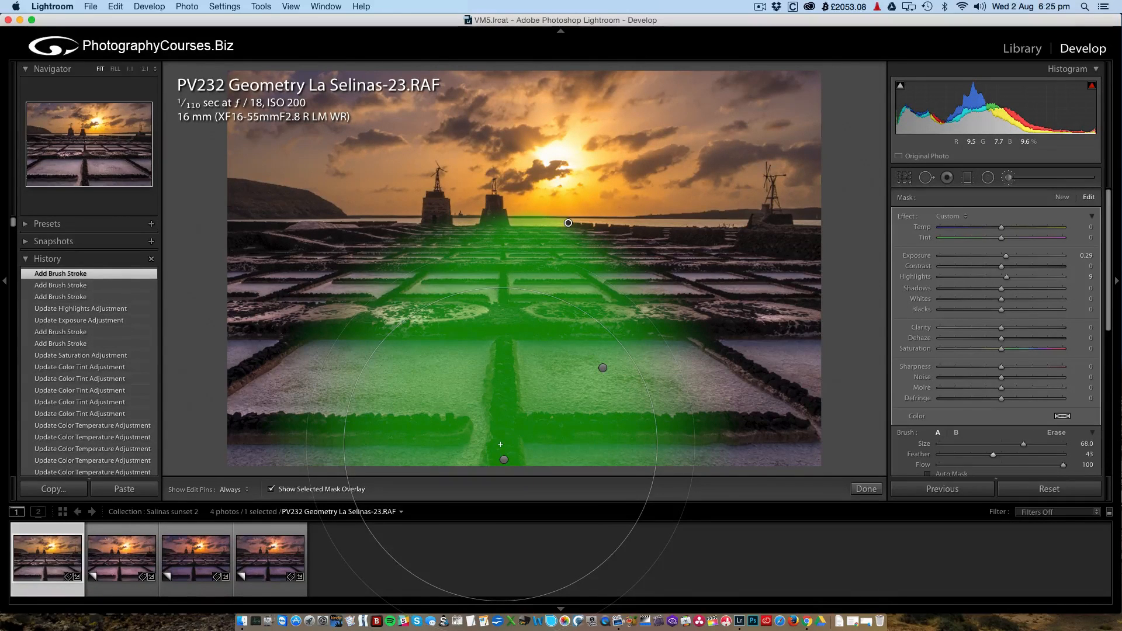
click(270, 489)
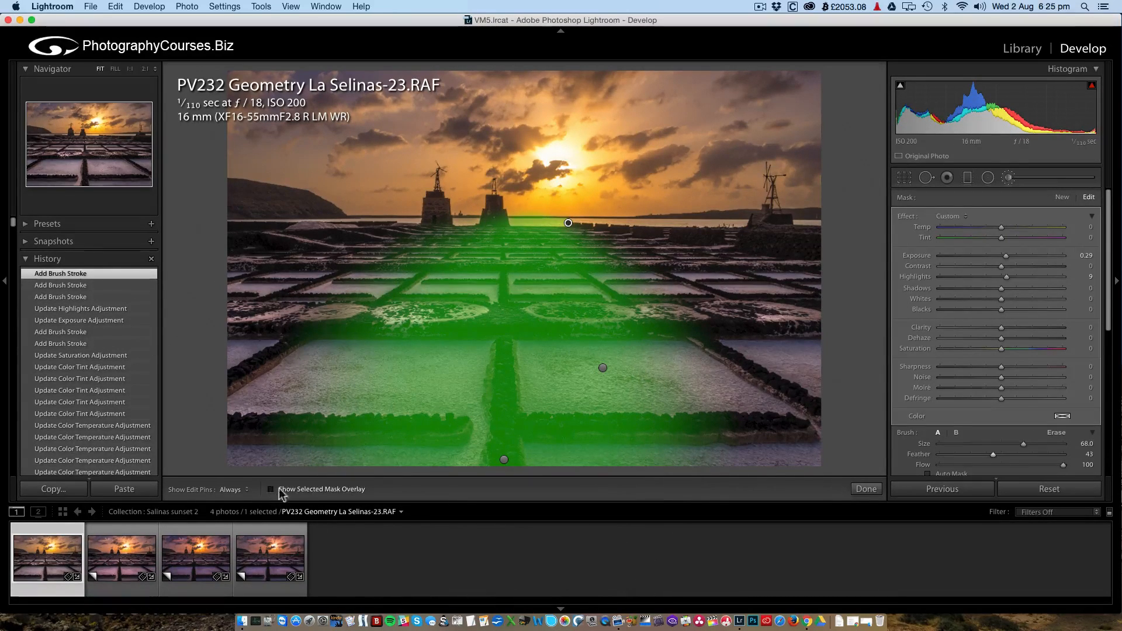
- Reduce the brush Size to 22, and set the widened brush area's Exposure to 0.45, Clarity to 6 and Temp to 30
scroll(538, 327, down, 3)
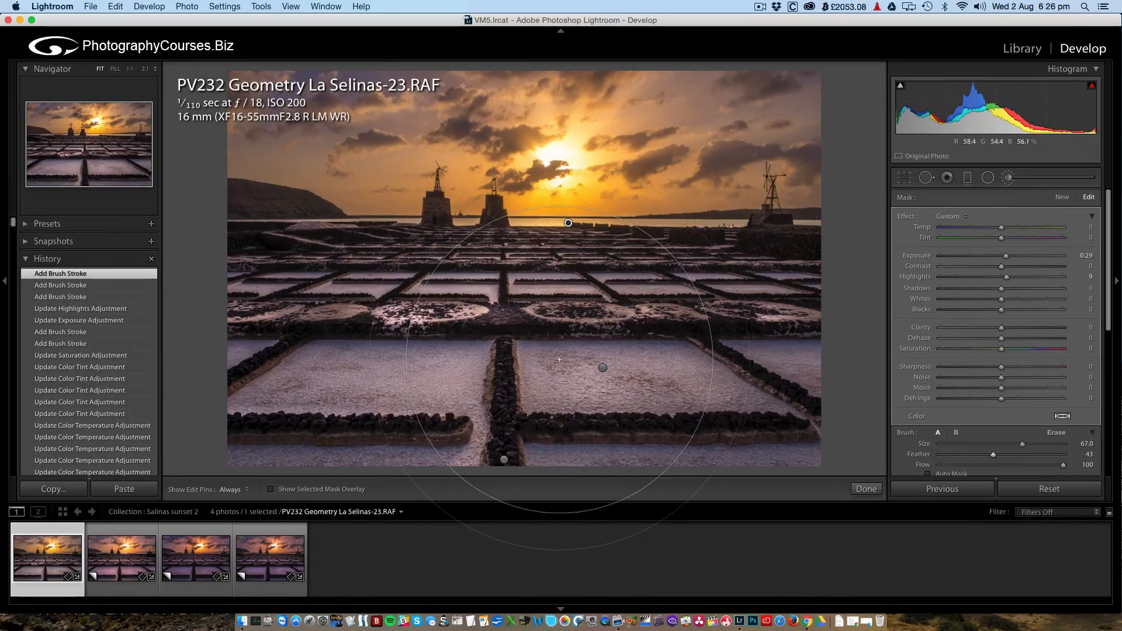
scroll(584, 315, down, 8)
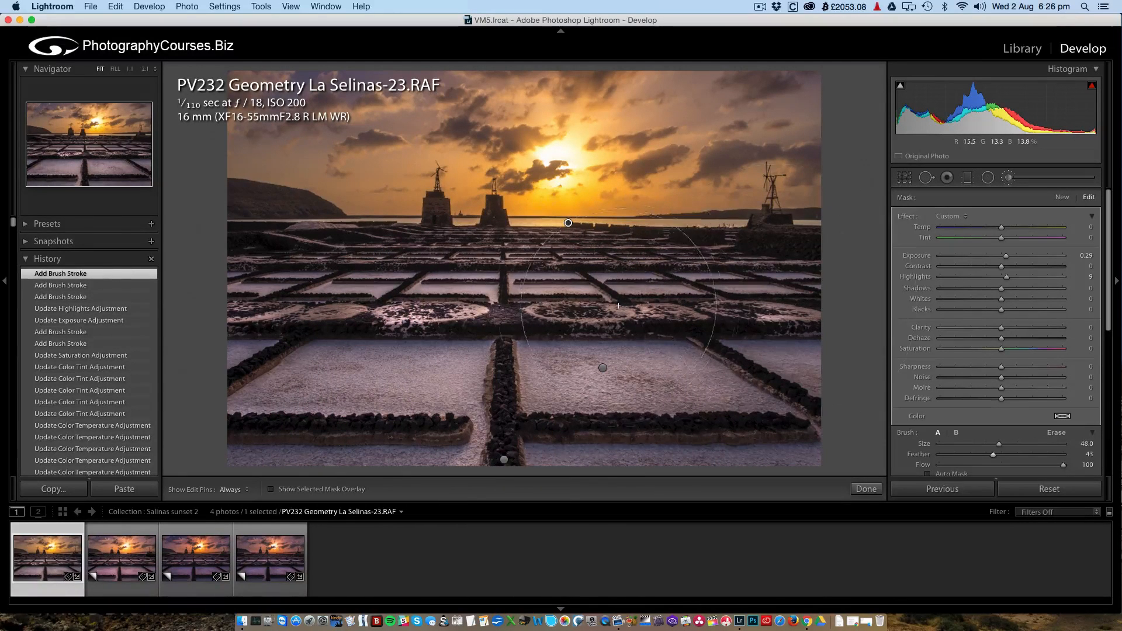
scroll(618, 269, down, 7)
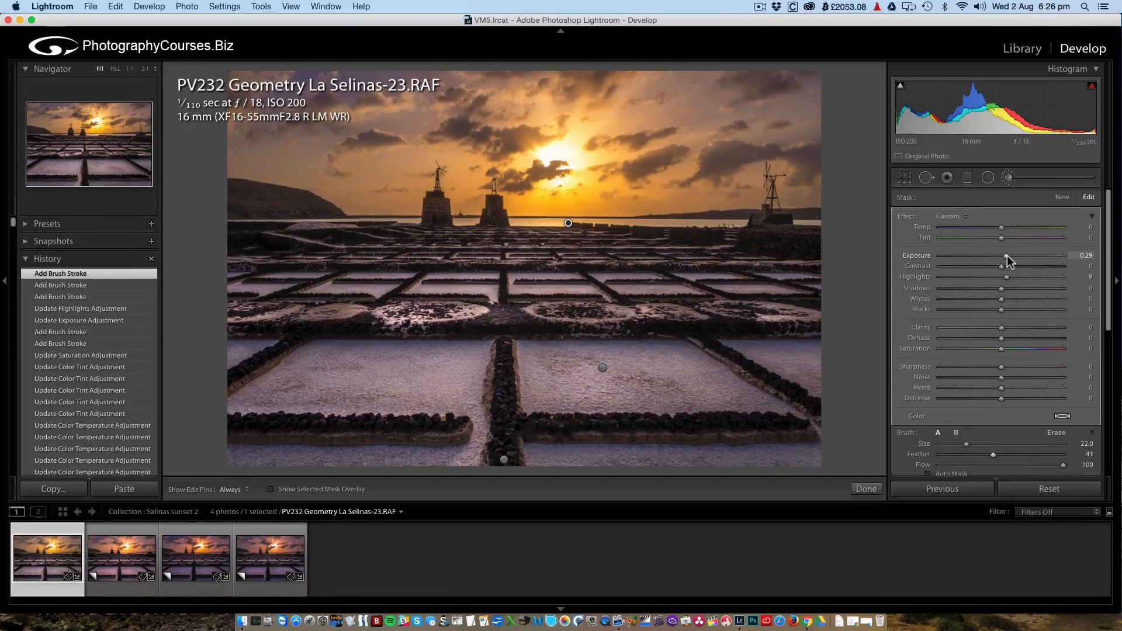
drag(1009, 255, 1009, 259)
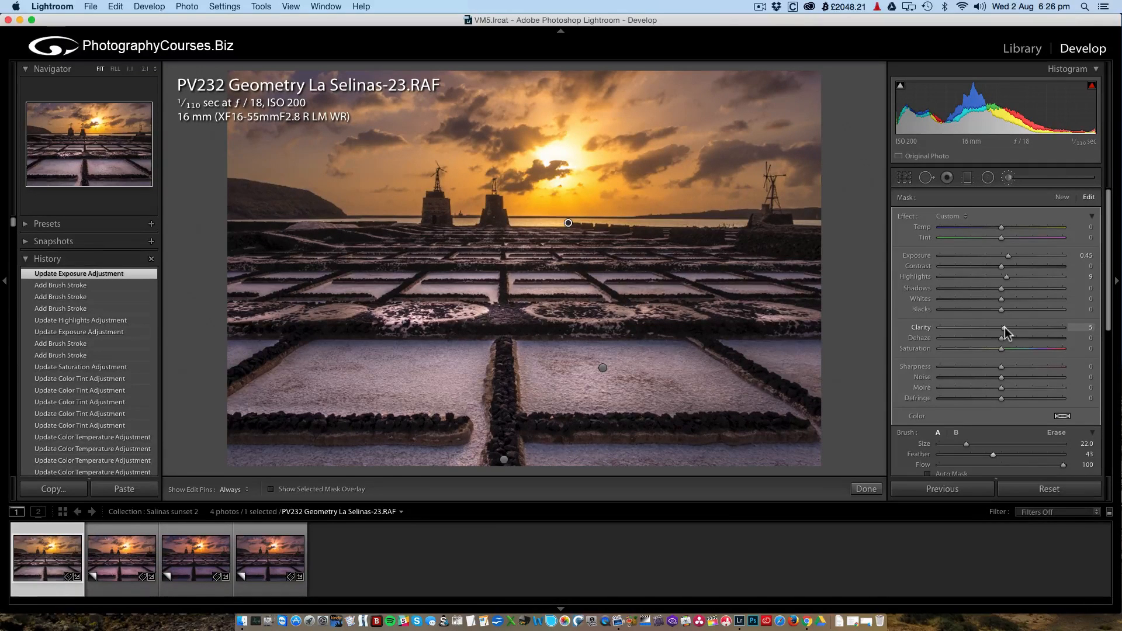
drag(1005, 327, 1005, 325)
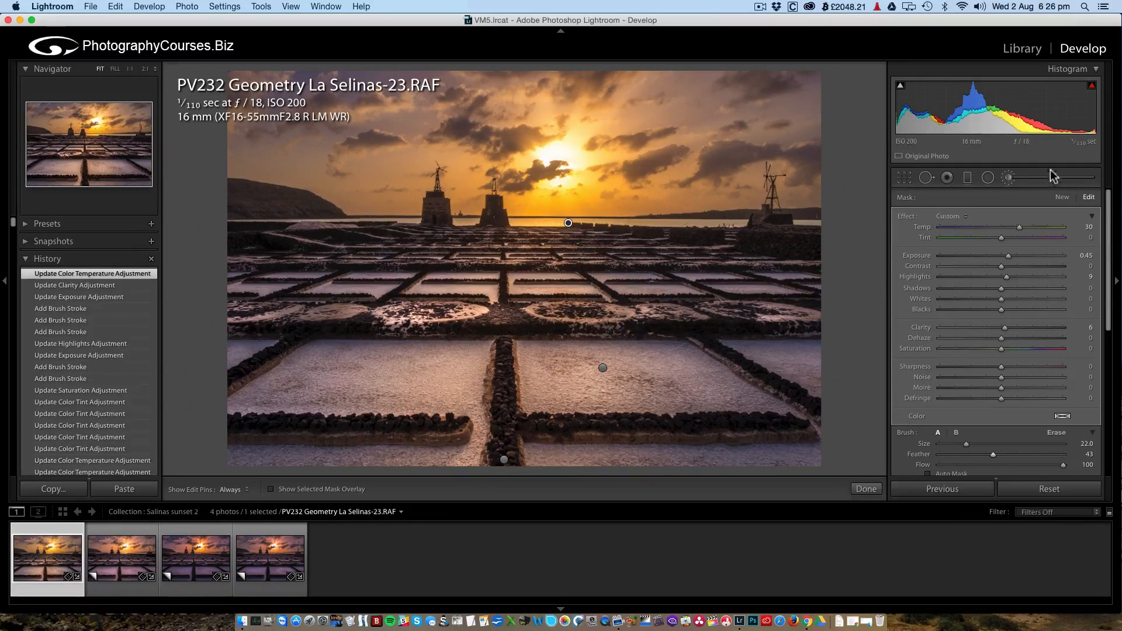
- With a new brush reset to Contrast 10 and Size 10, paint the dark stone wall below the right-hand windmill
click(1008, 178)
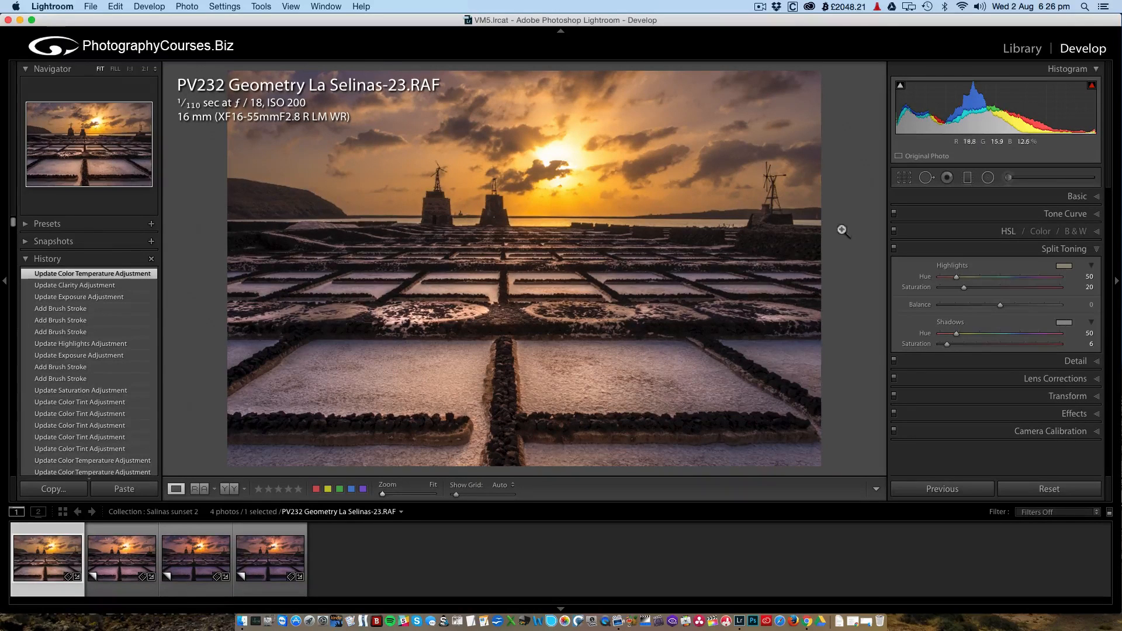
click(1006, 177)
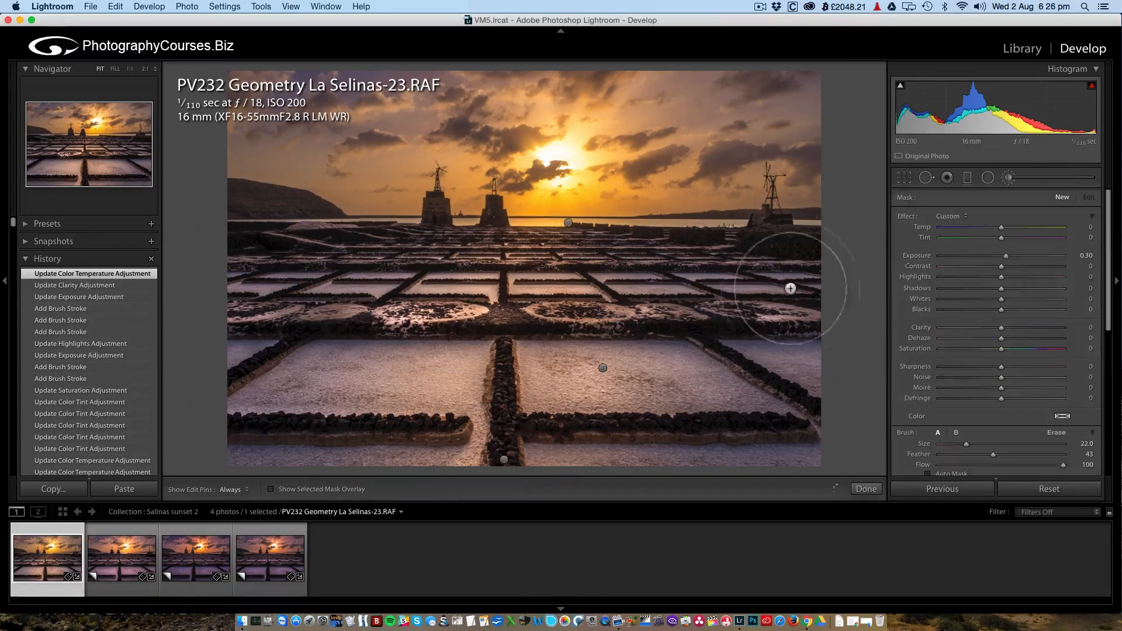
scroll(828, 252, down, 4)
scroll(792, 249, down, 3)
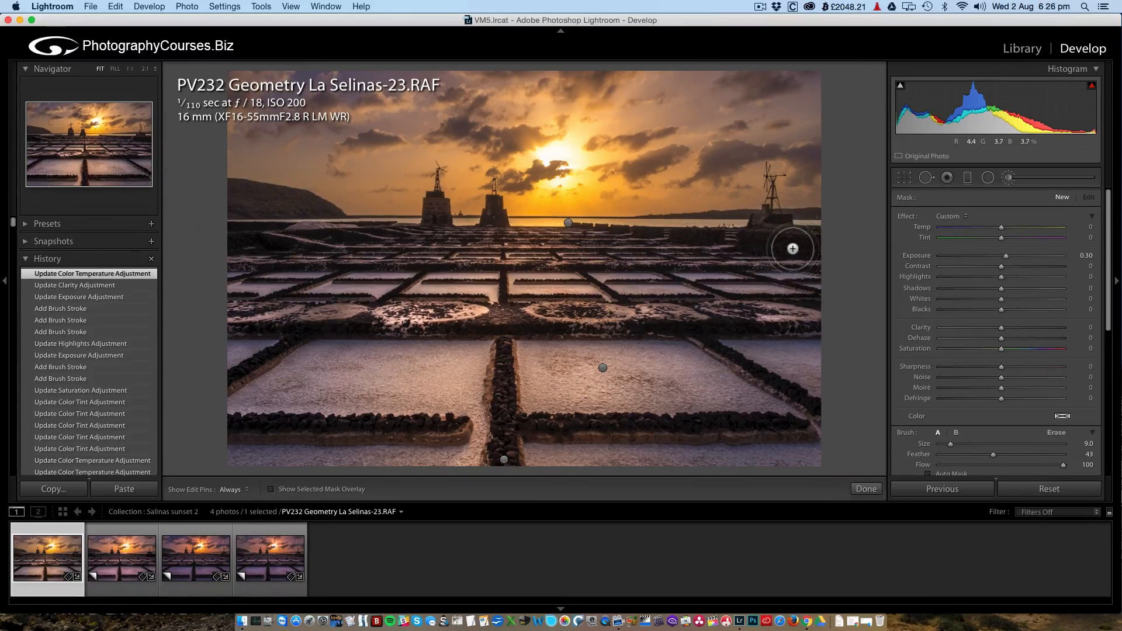
scroll(799, 246, up, 1)
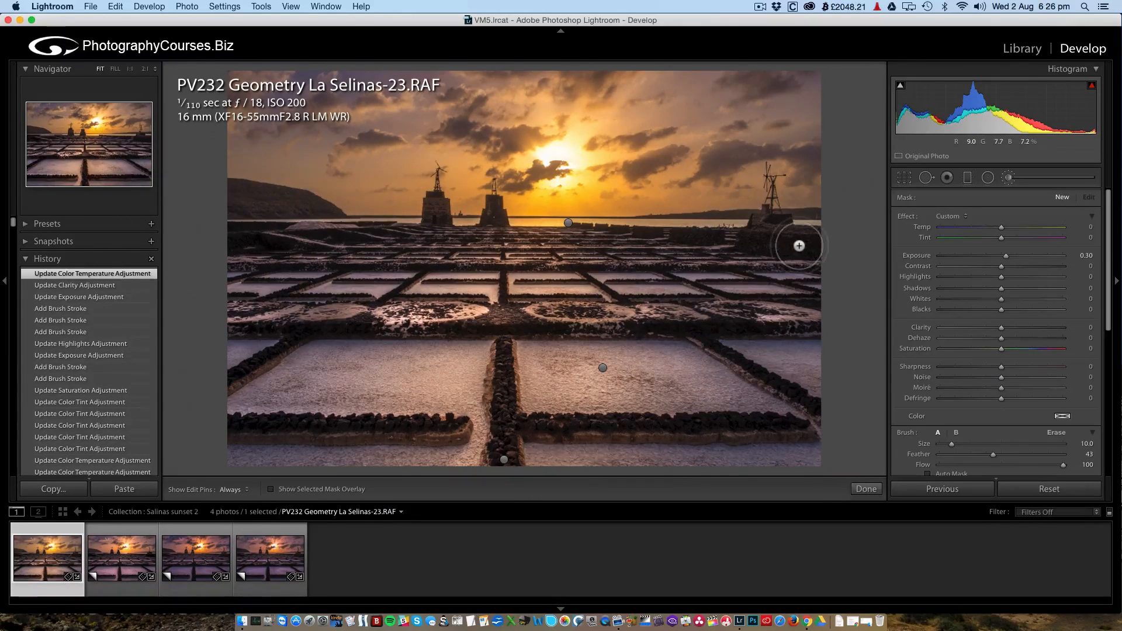
double_click(908, 216)
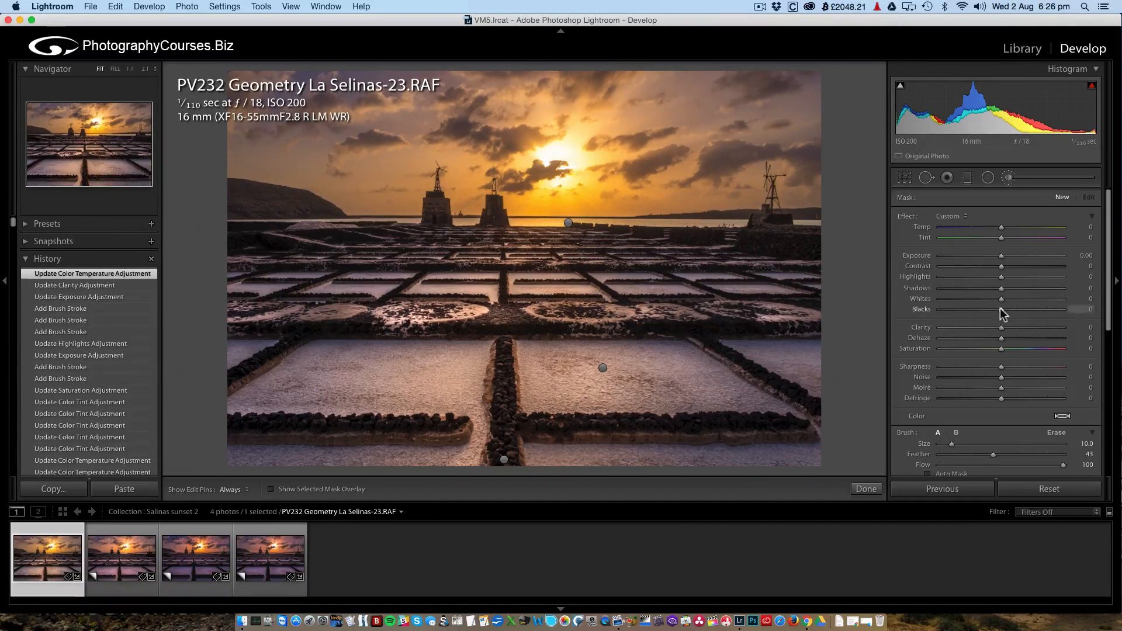
double_click(924, 309)
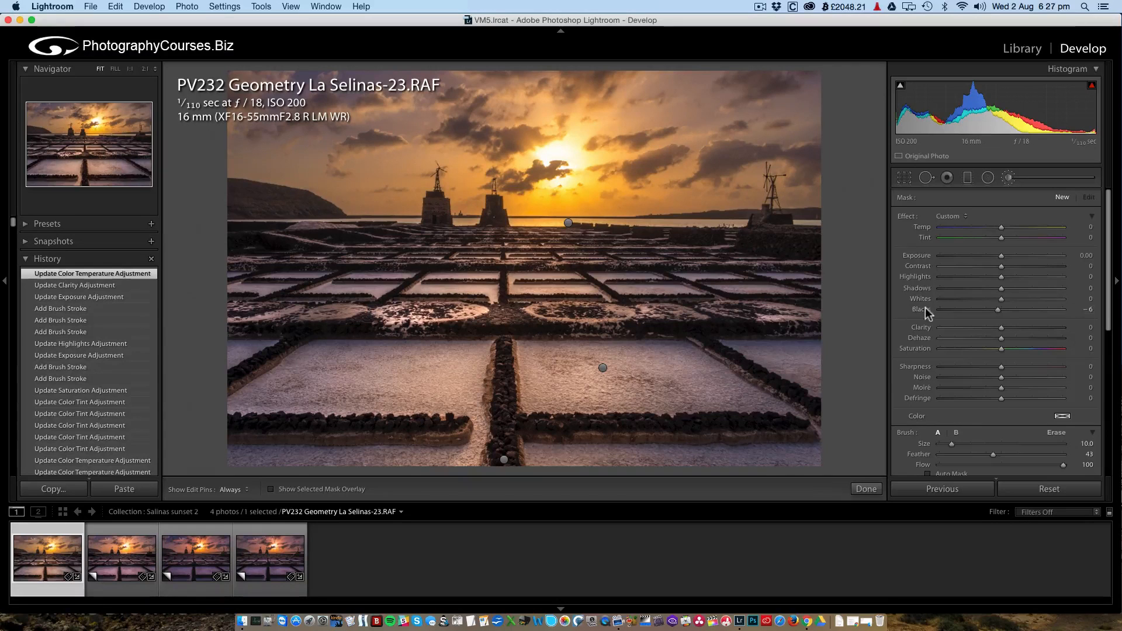
drag(1005, 267, 1001, 266)
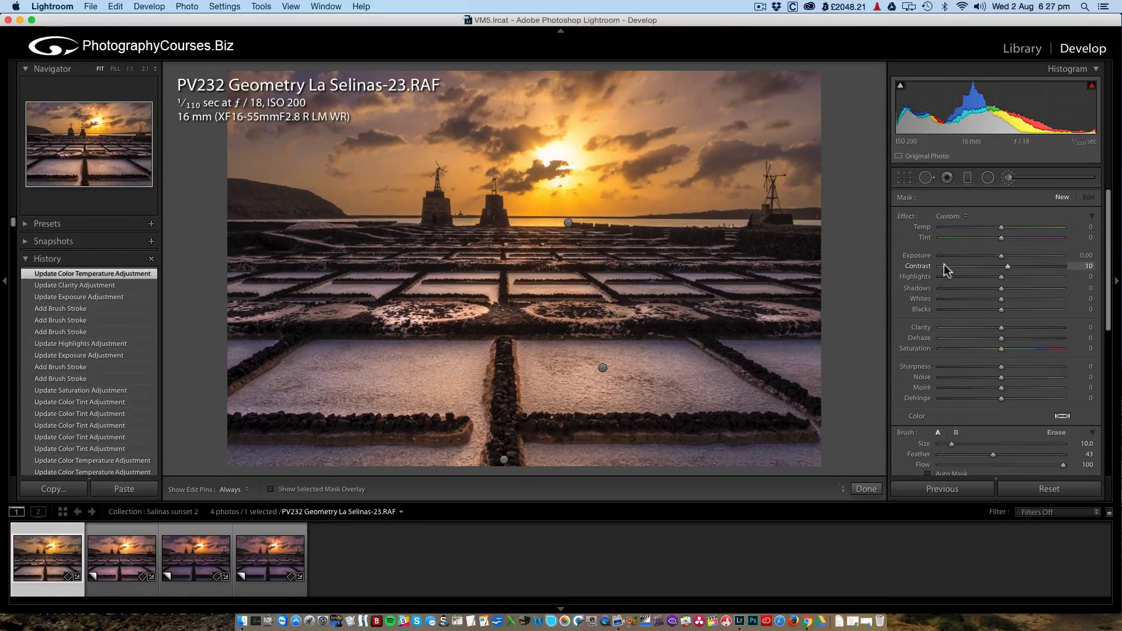
key(h)
drag(743, 247, 804, 307)
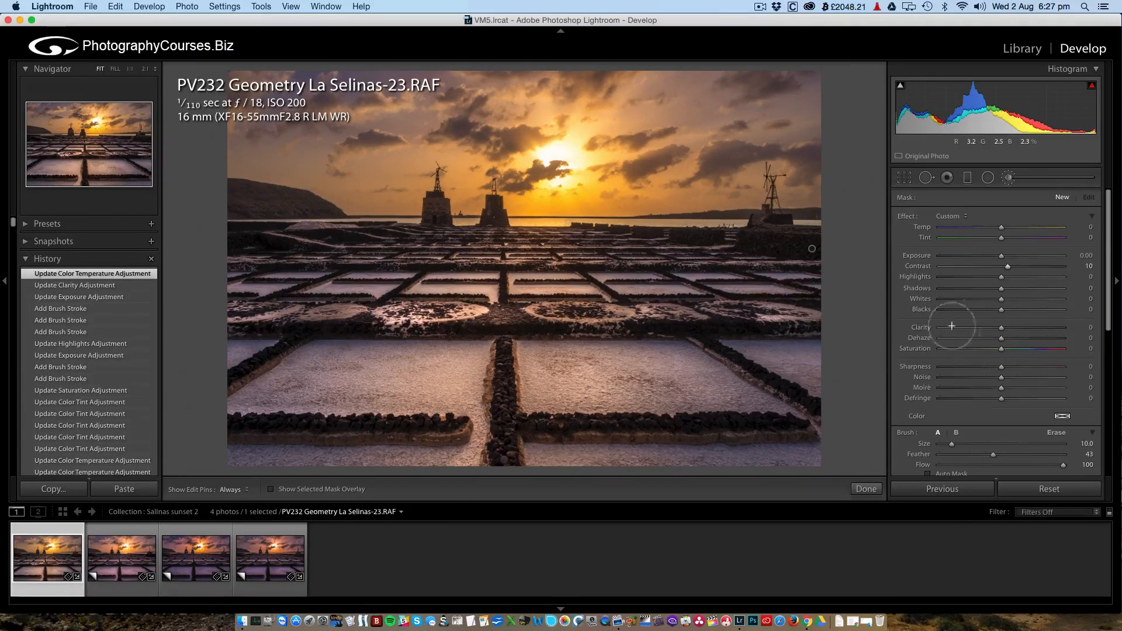
- Zoom in on the stone wall, enlarge the brush to Size 16, and set its Whites to 11 and Blacks to -2
click(781, 244)
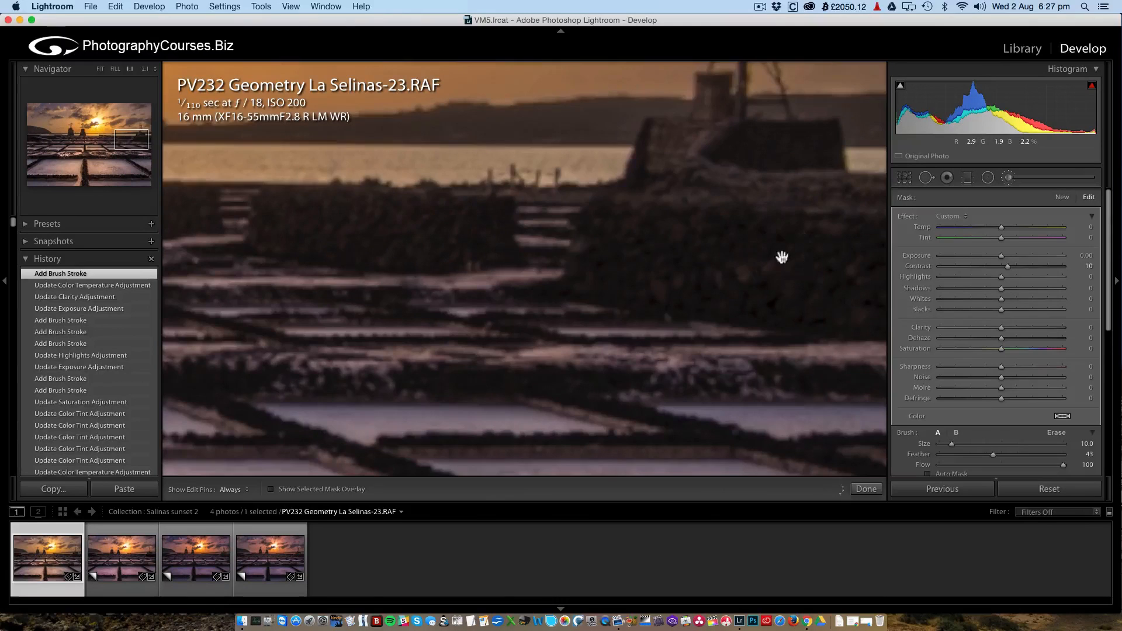
drag(781, 257, 510, 243)
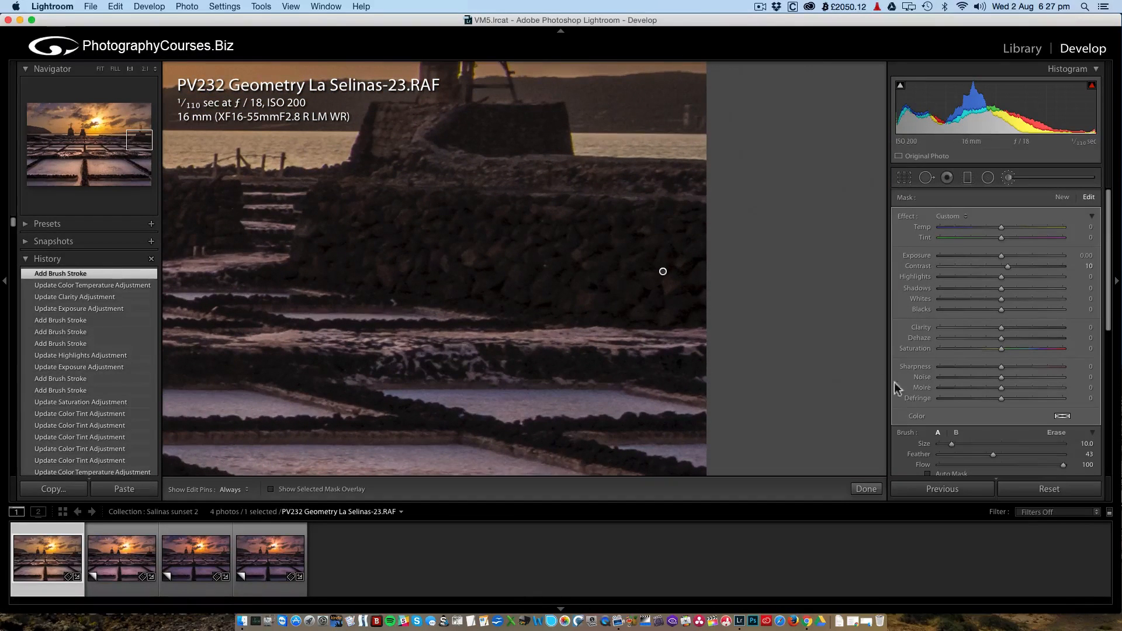
scroll(614, 231, up, 5)
drag(985, 311, 999, 310)
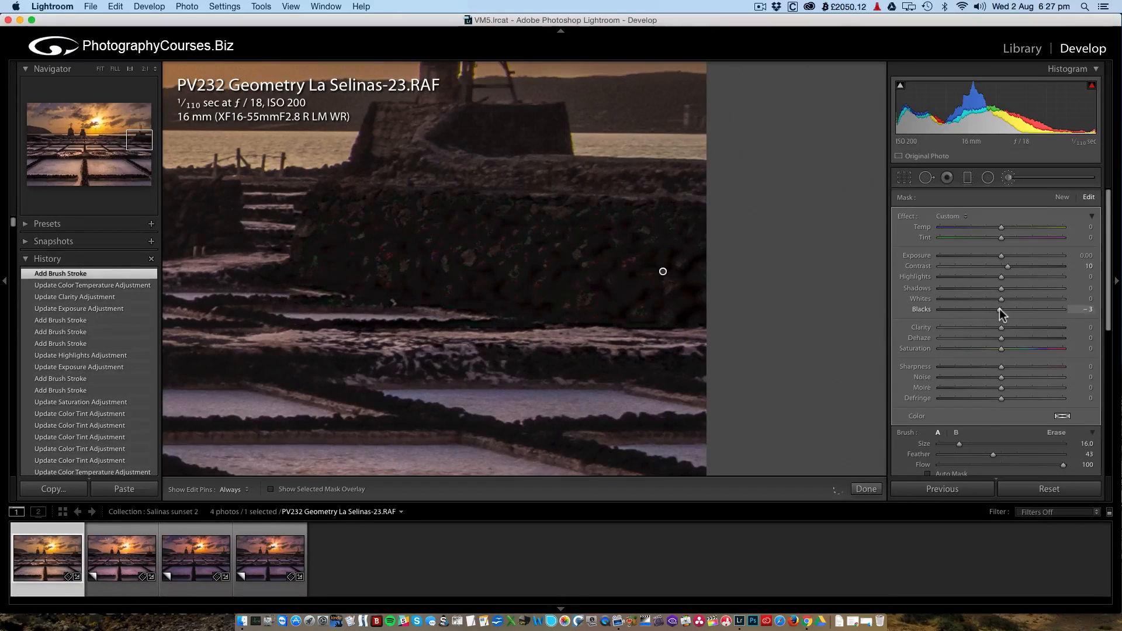
double_click(921, 309)
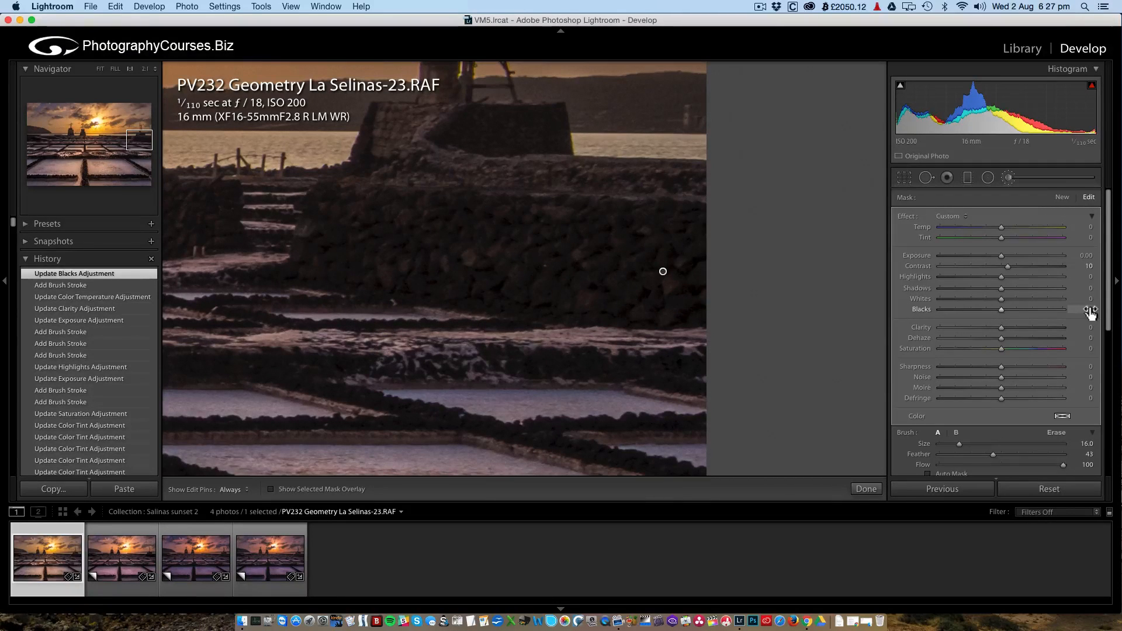
drag(1091, 310, 1089, 310)
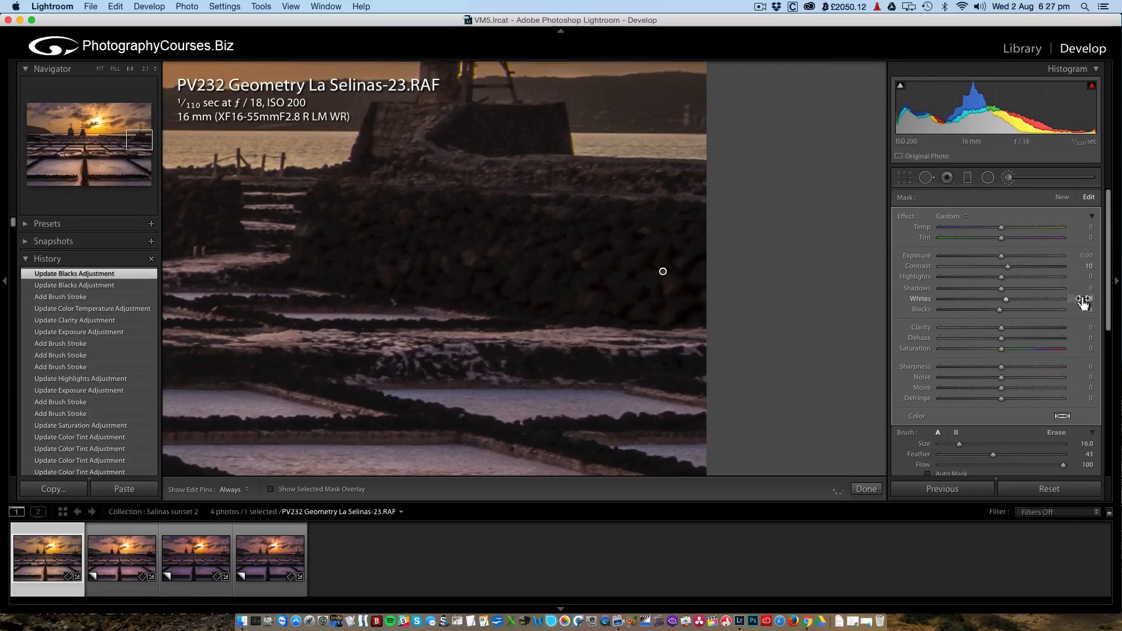
drag(1092, 300, 1094, 273)
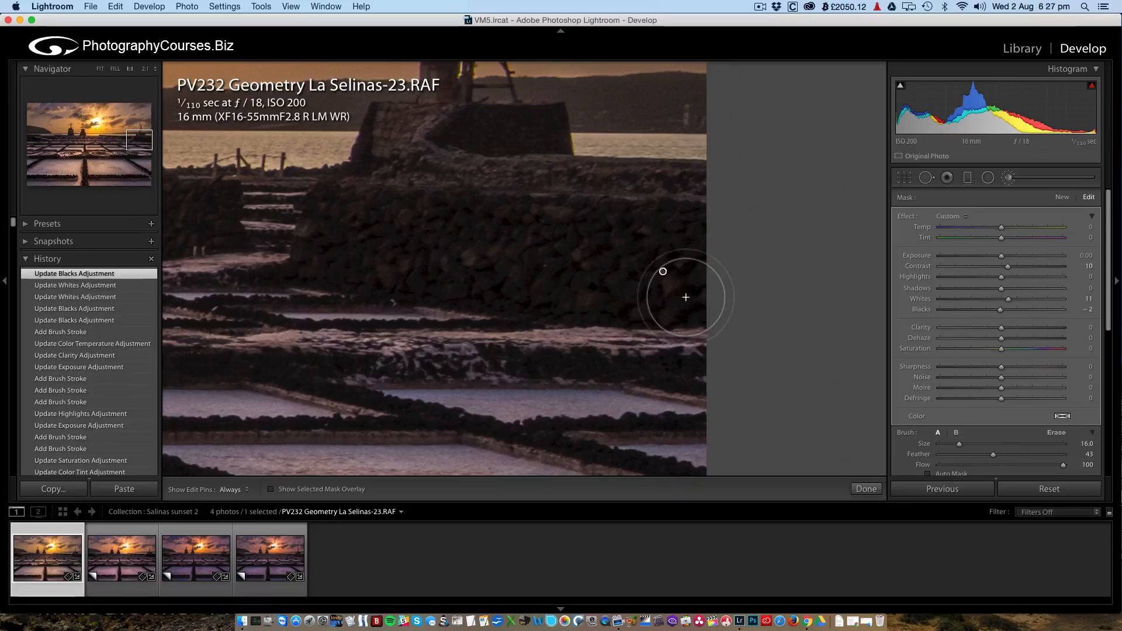
- Paint more of the stone wall and the base of the right-hand windmill, and set the brush's Blacks to -6 and Highlights to 25
key(h)
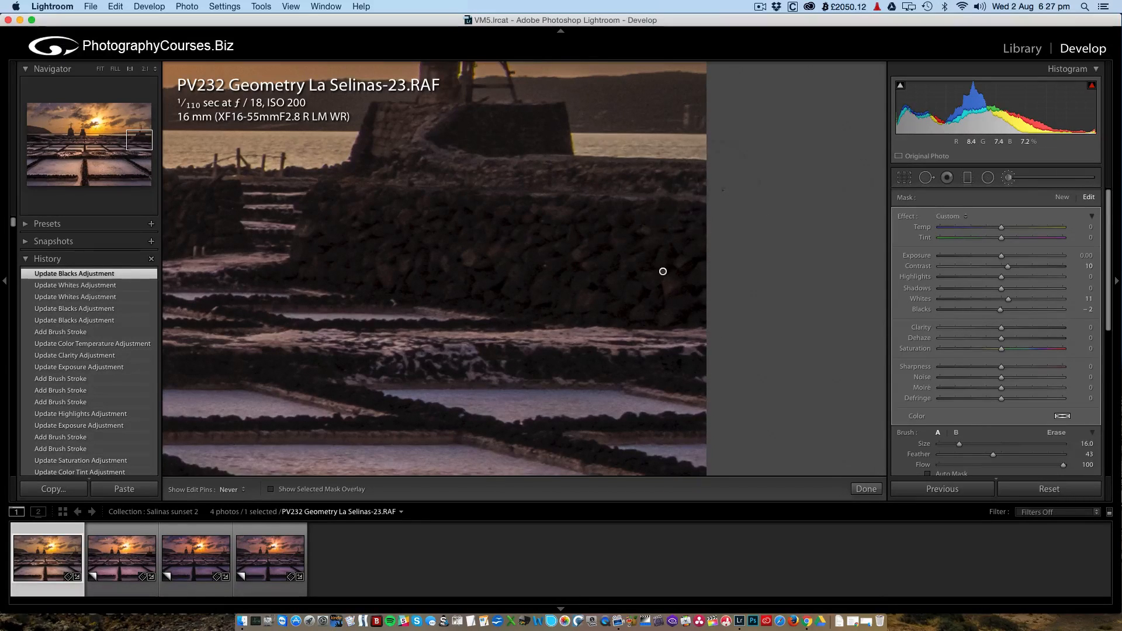
drag(723, 190, 502, 158)
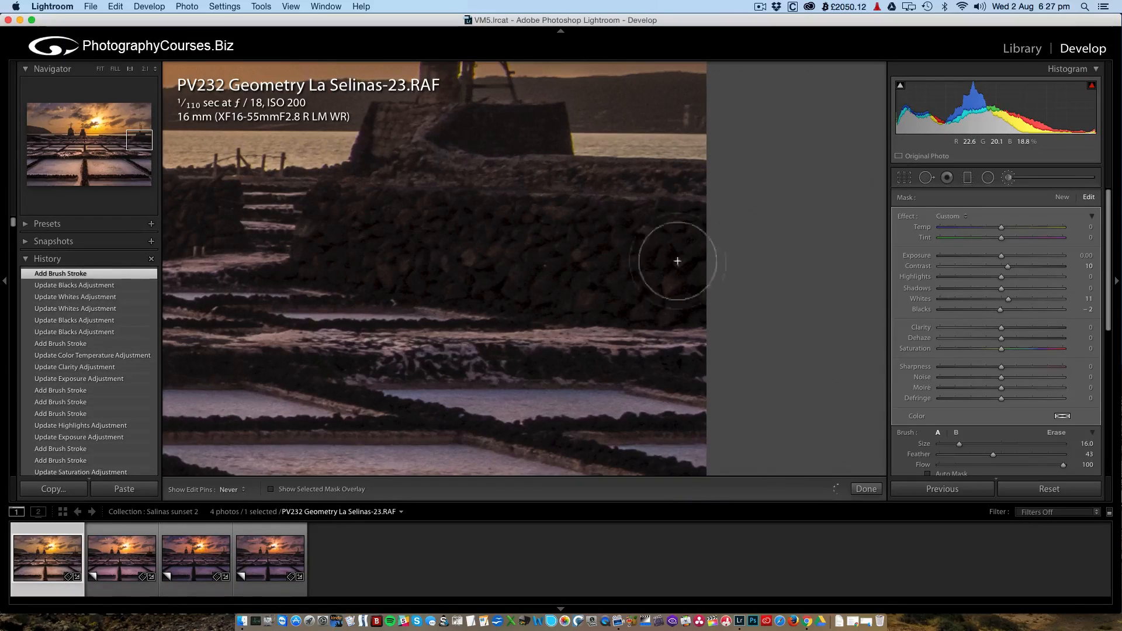
key(h)
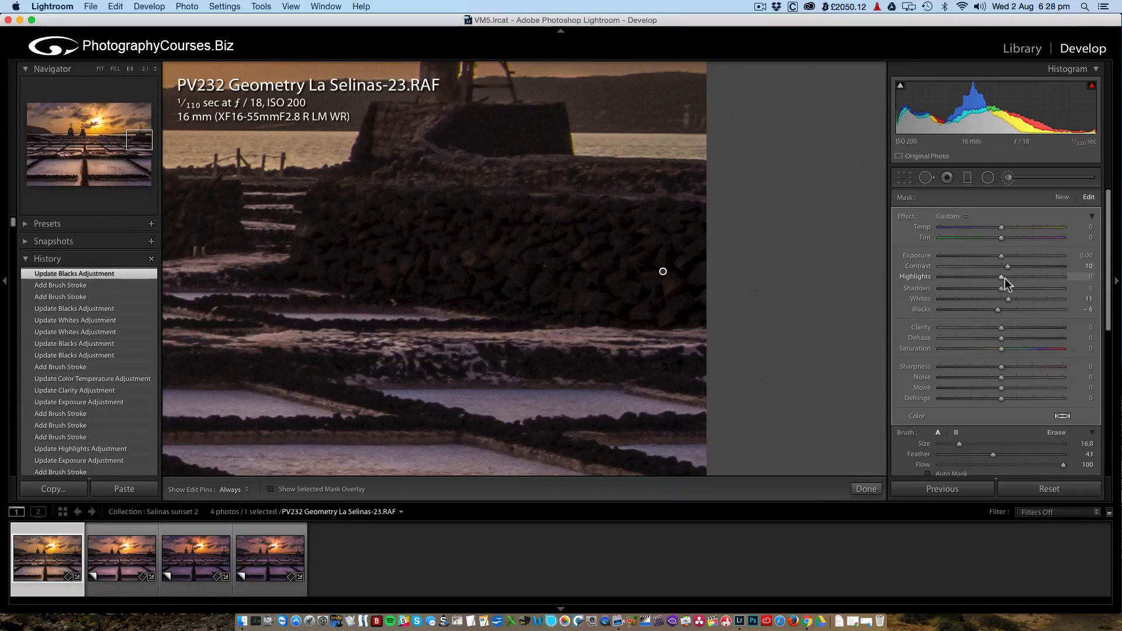
drag(1002, 277, 1018, 275)
- Extend the same brush across the stone walls toward the sections left of the right-hand windmill, with the edit pins hidden
key(space)
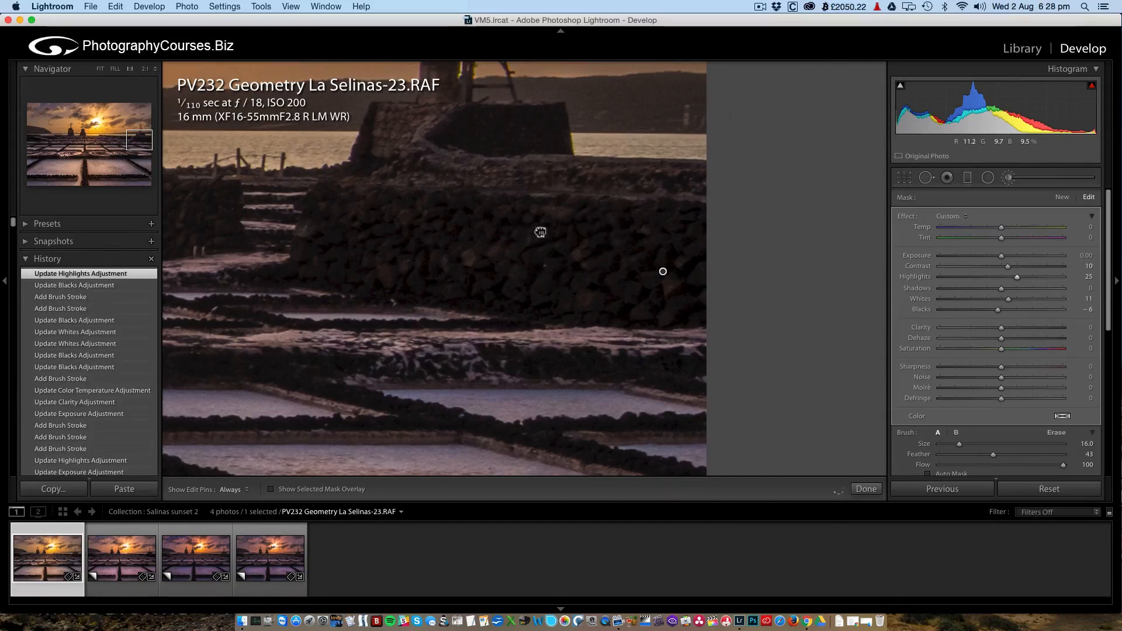
drag(539, 230, 809, 225)
key(h)
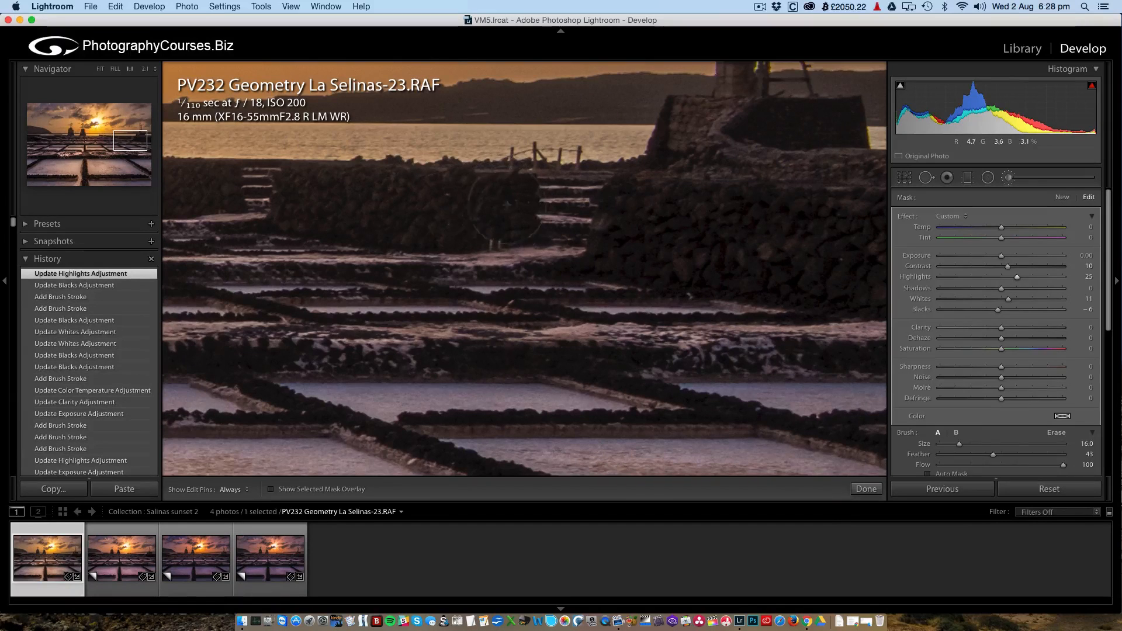
key(h)
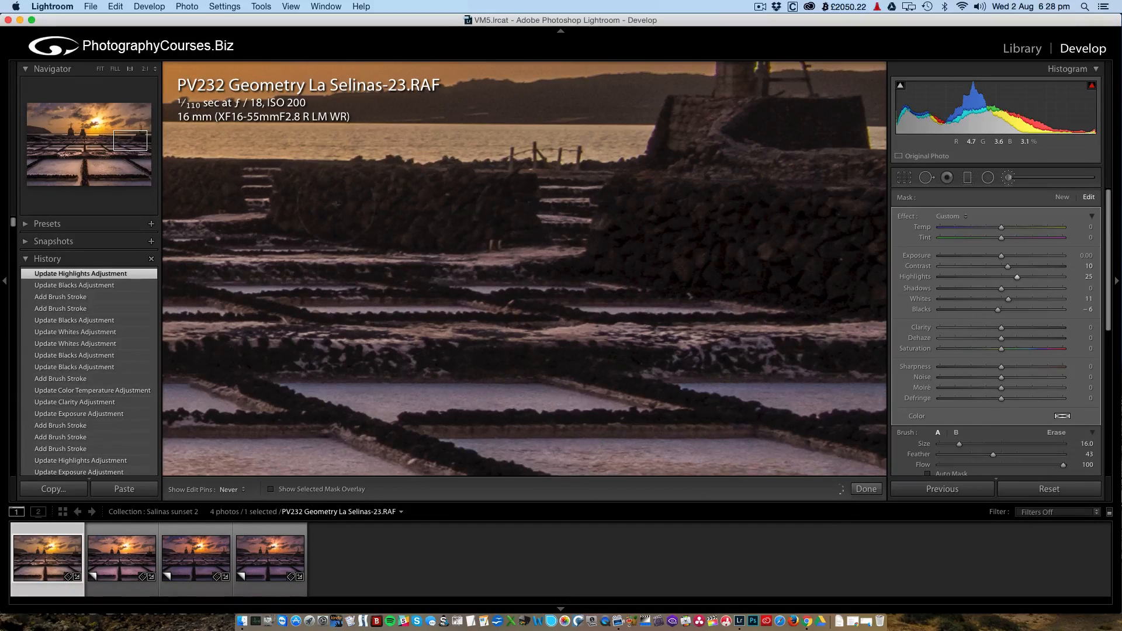
mouse_move(731, 250)
mouse_down()
mouse_move(691, 248)
mouse_move(692, 220)
mouse_up()
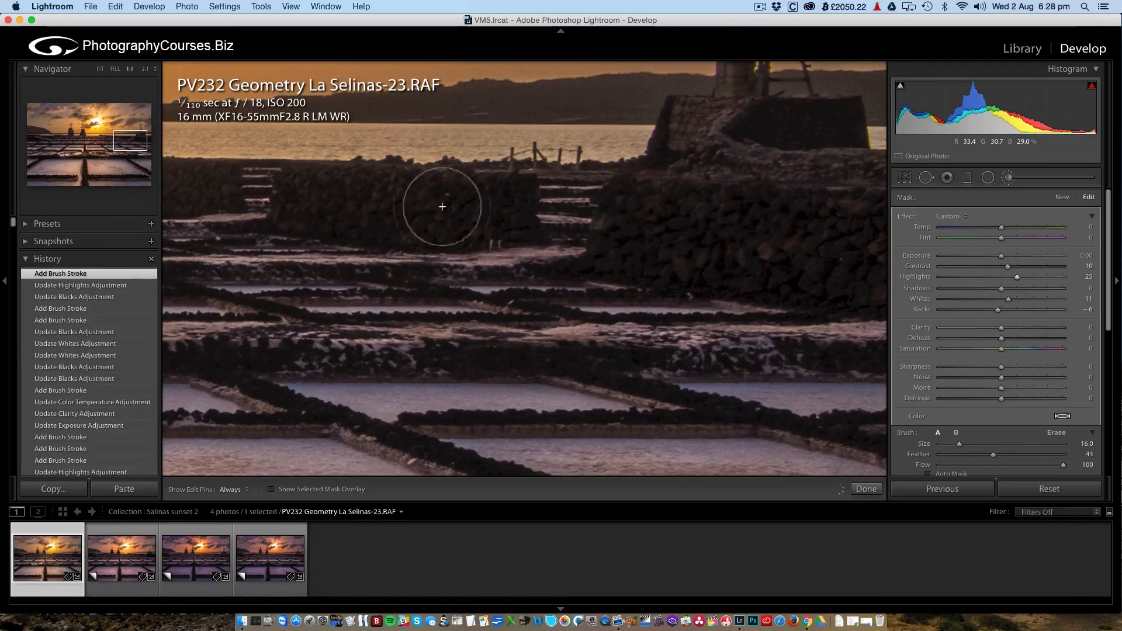
- Continue the brush over the next stone wall sections away from the right-hand windmill, reducing the brush to Size 12 for the smaller sections
drag(323, 200, 644, 225)
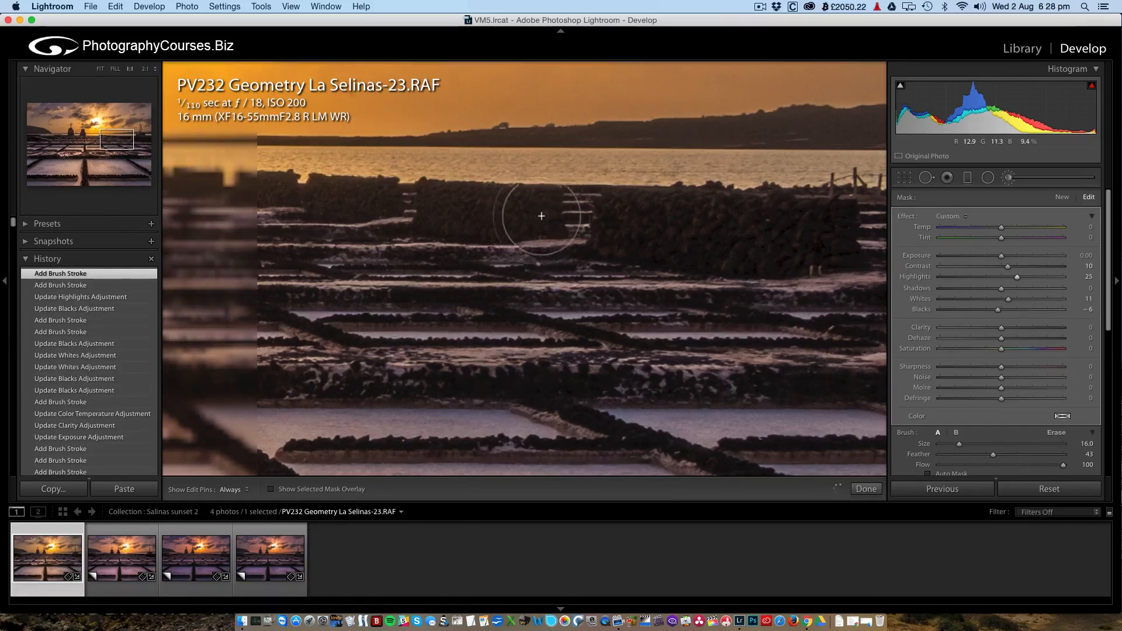
key(h)
mouse_move(468, 211)
mouse_down()
mouse_move(443, 205)
mouse_move(439, 222)
mouse_up()
key(bracketleft)
key(bracketleft)
key(h)
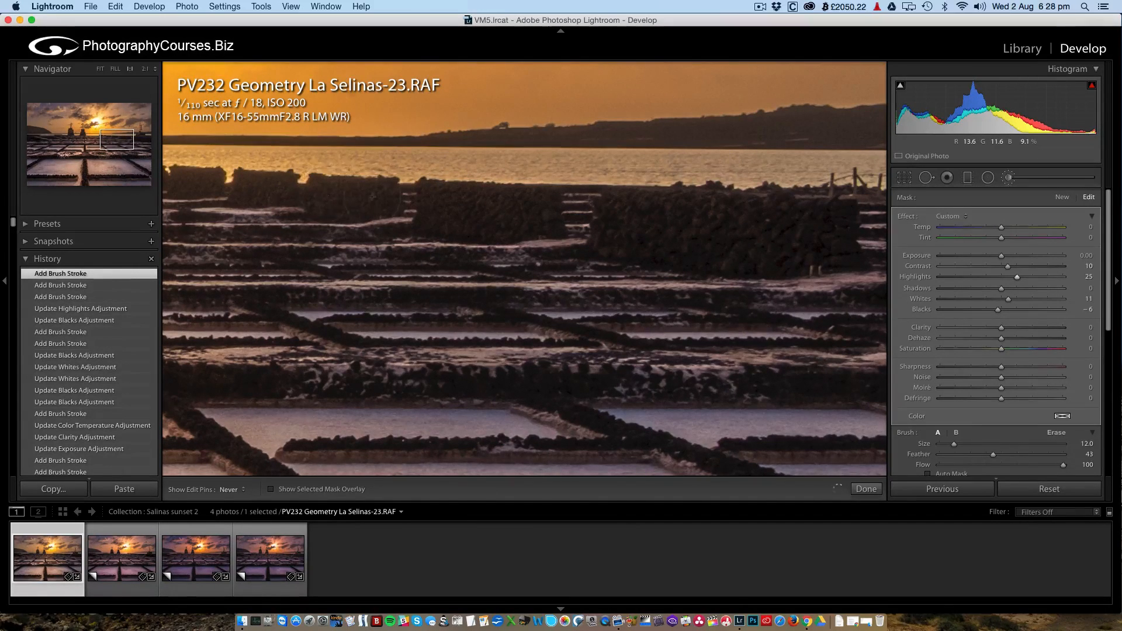
drag(344, 209, 562, 223)
click(502, 209)
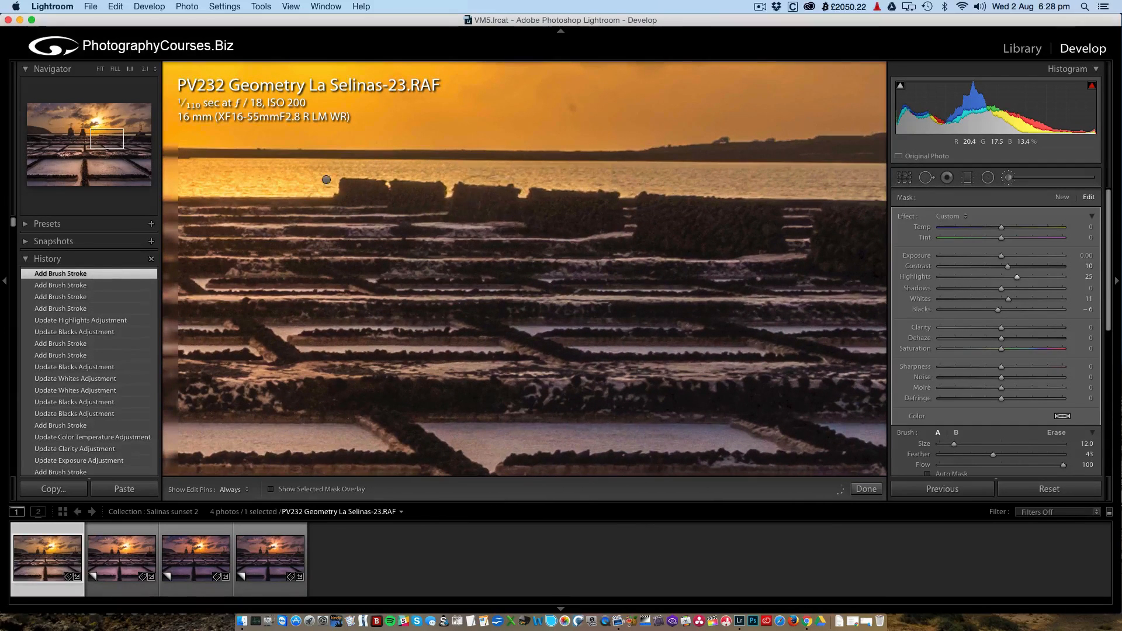
- Paint the remaining small wall blocks at the far end of the row by the sea with the same brush
key(h)
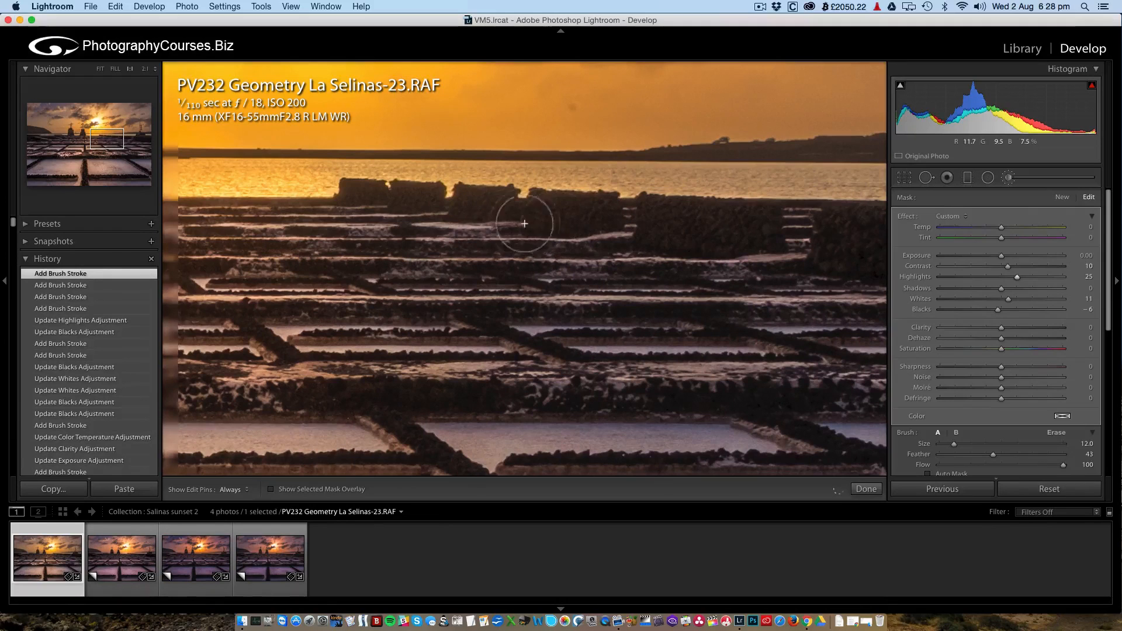
drag(578, 237, 561, 234)
drag(506, 223, 654, 248)
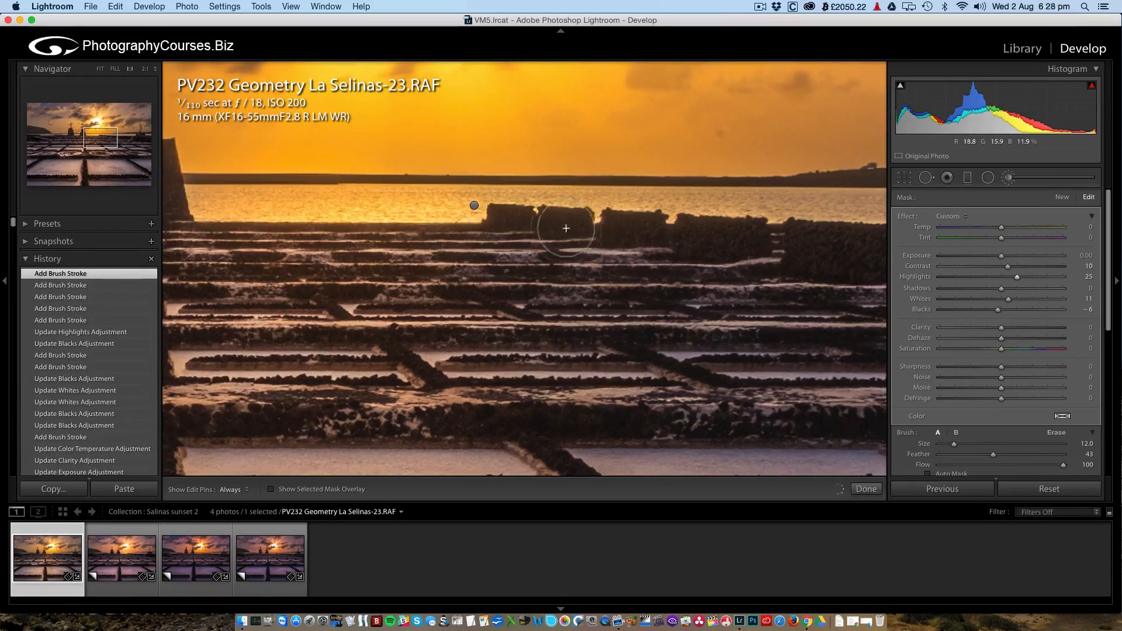
click(513, 224)
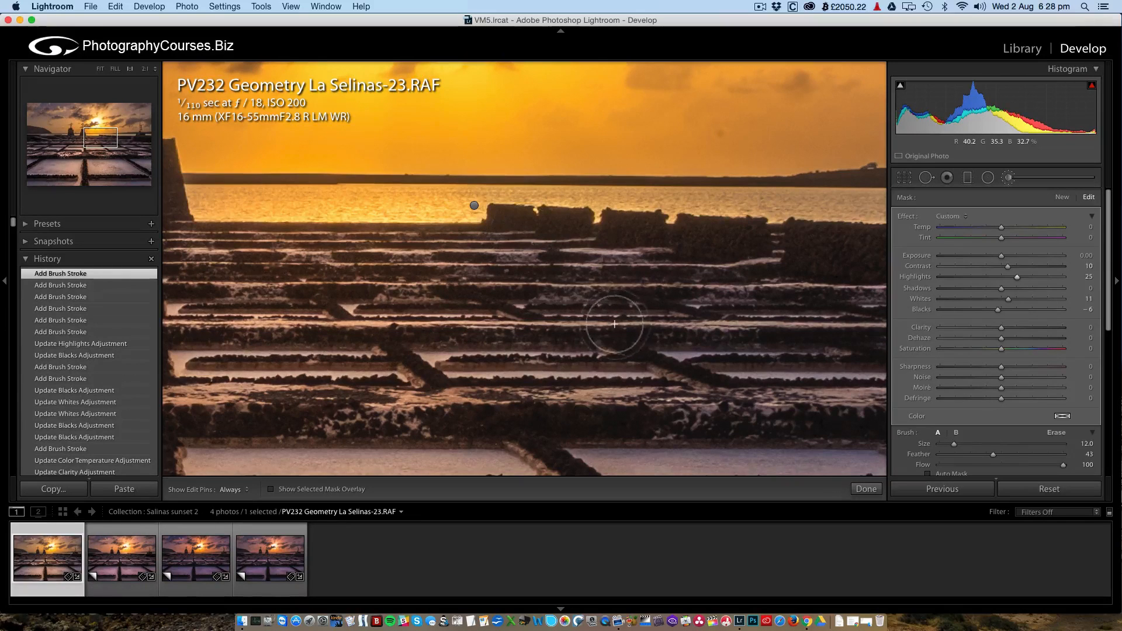
- Turn on Auto Mask for the brush and paint over the middle windmill's stone tower
drag(658, 304, 733, 309)
drag(553, 164, 604, 290)
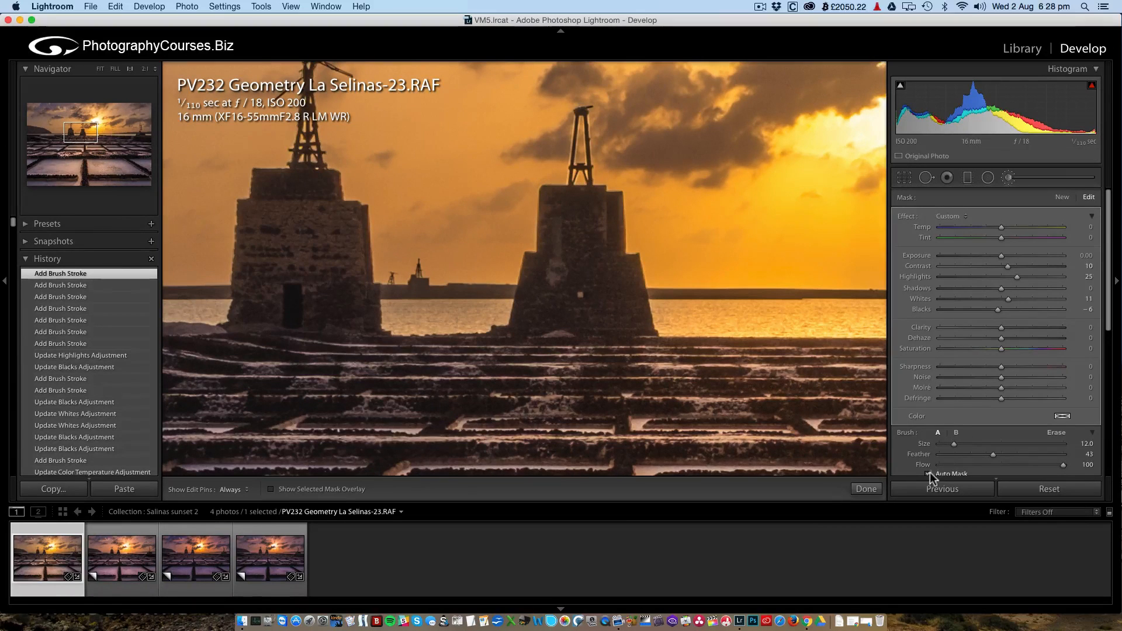
key(h)
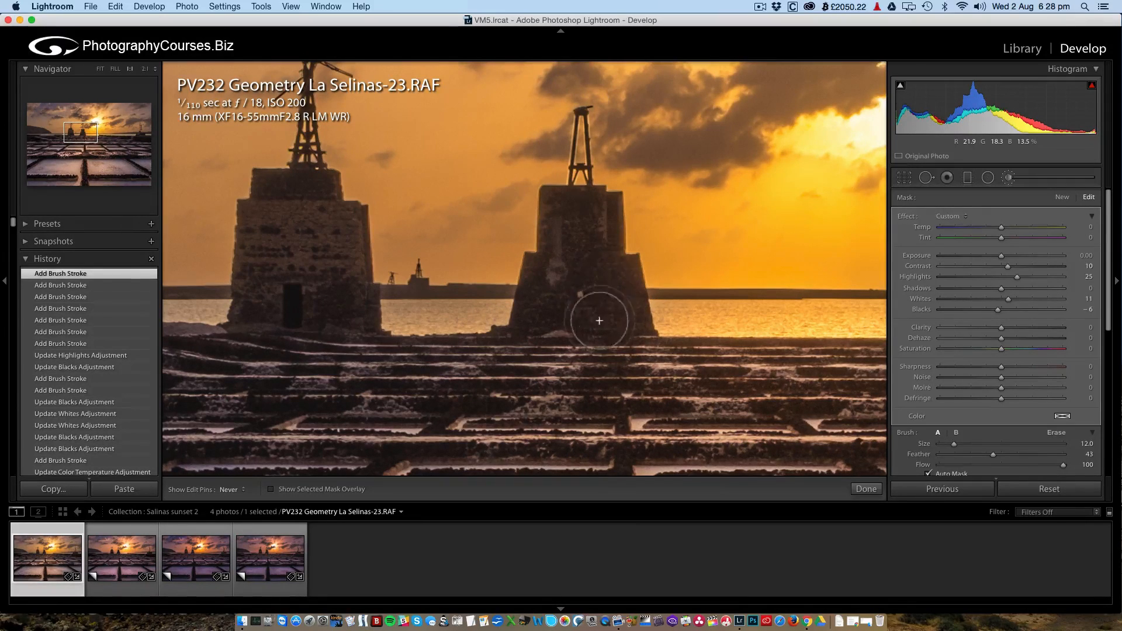
drag(580, 218, 553, 295)
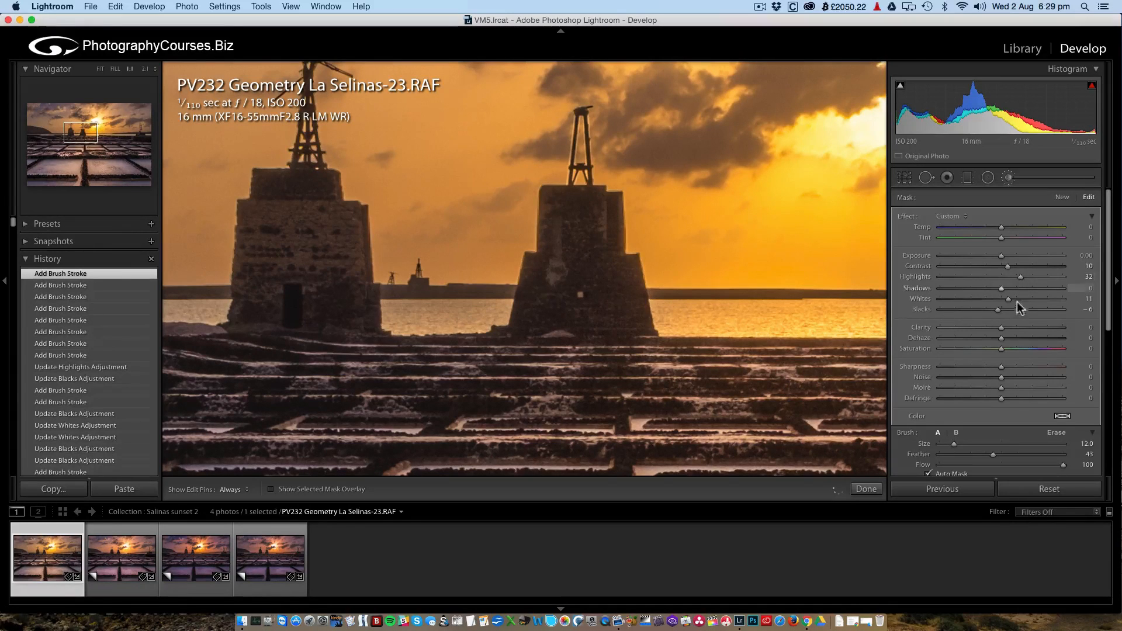
- Set the stonework brush's Highlights to 32, Whites to 28 and Blacks to -7
drag(1009, 299, 1015, 299)
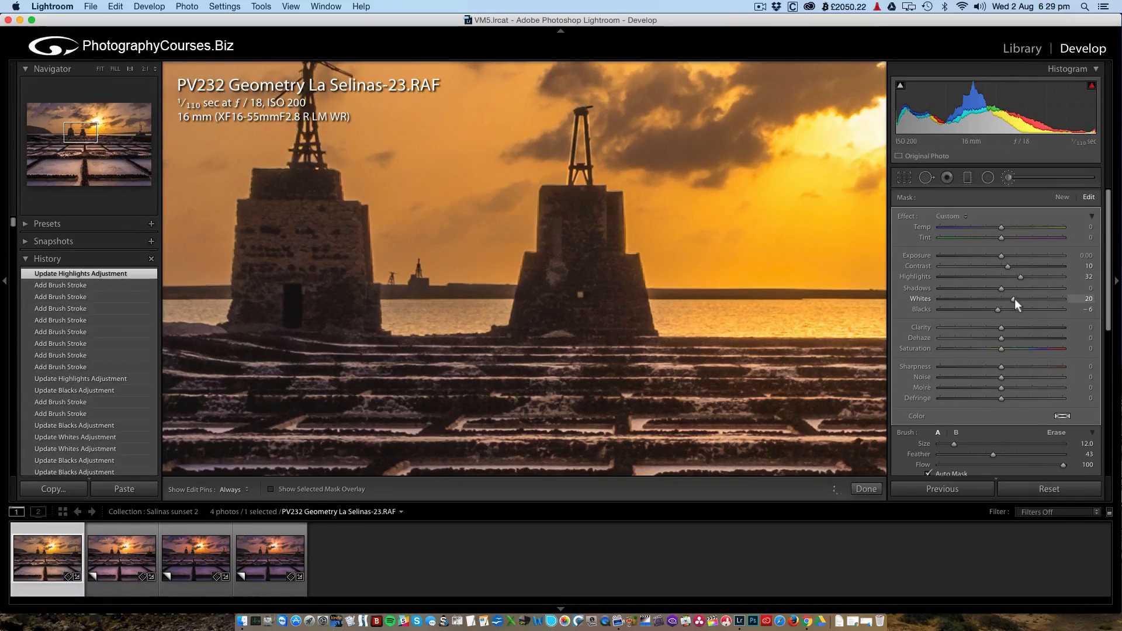
click(1049, 299)
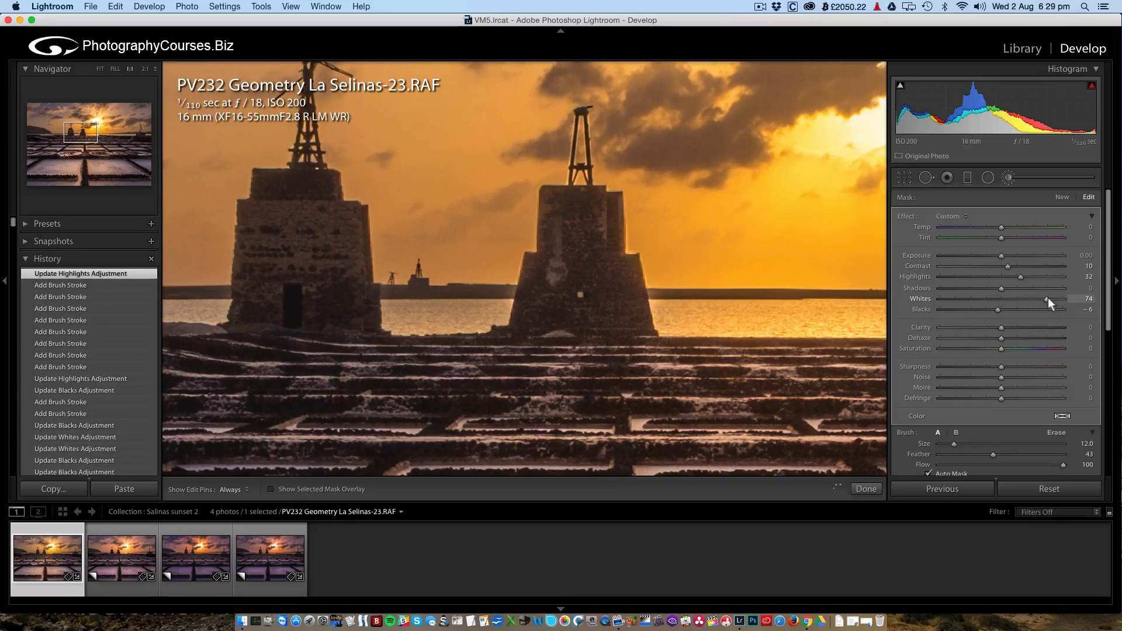
drag(1020, 299, 1019, 298)
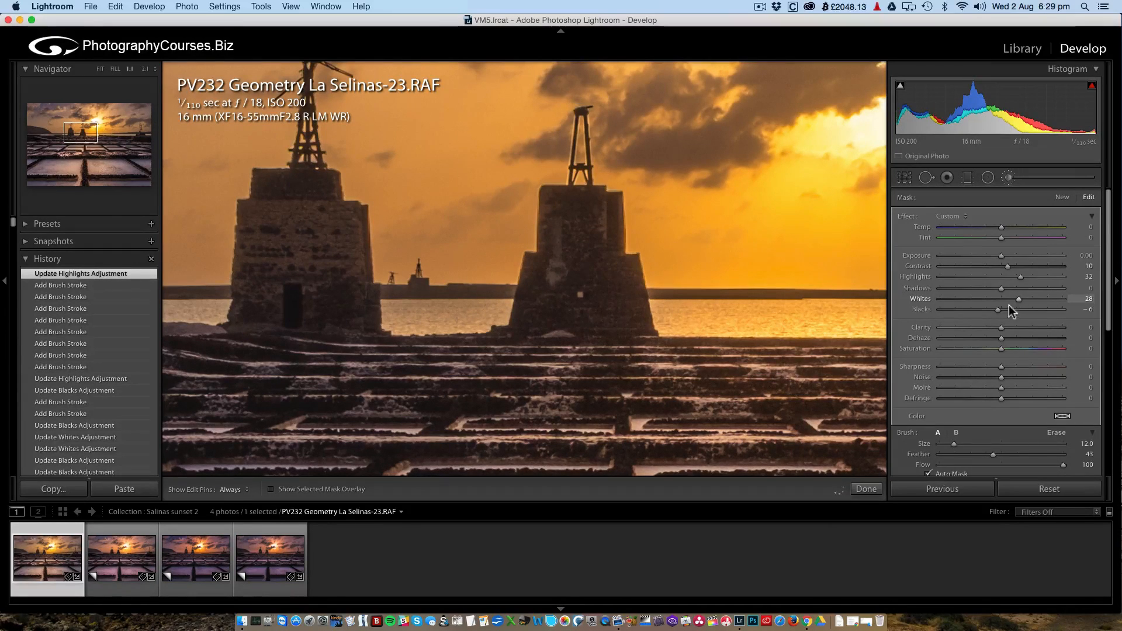
click(994, 309)
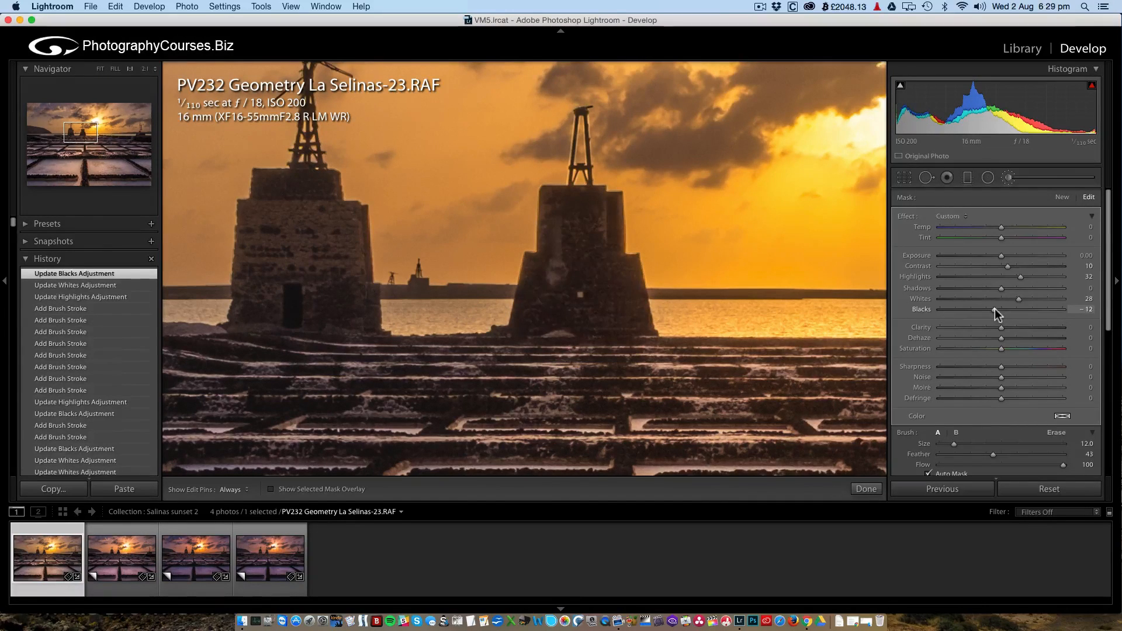
drag(995, 309, 997, 308)
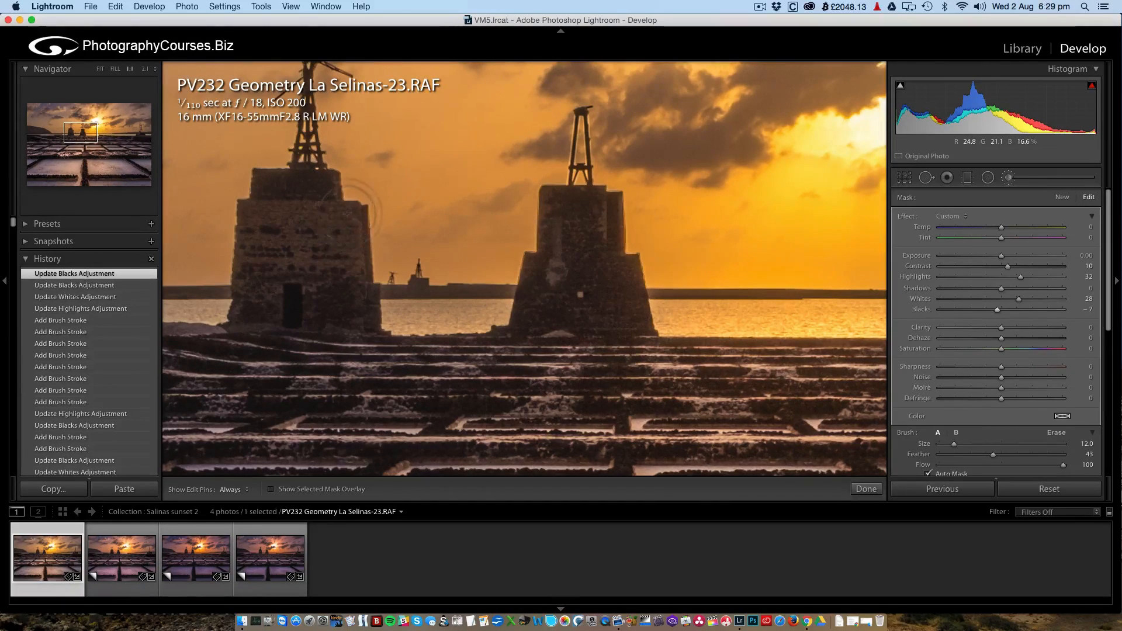
- Paint the left-hand windmill's stone tower with the same brush, then show the whole photo and close the adjustment brush
key(h)
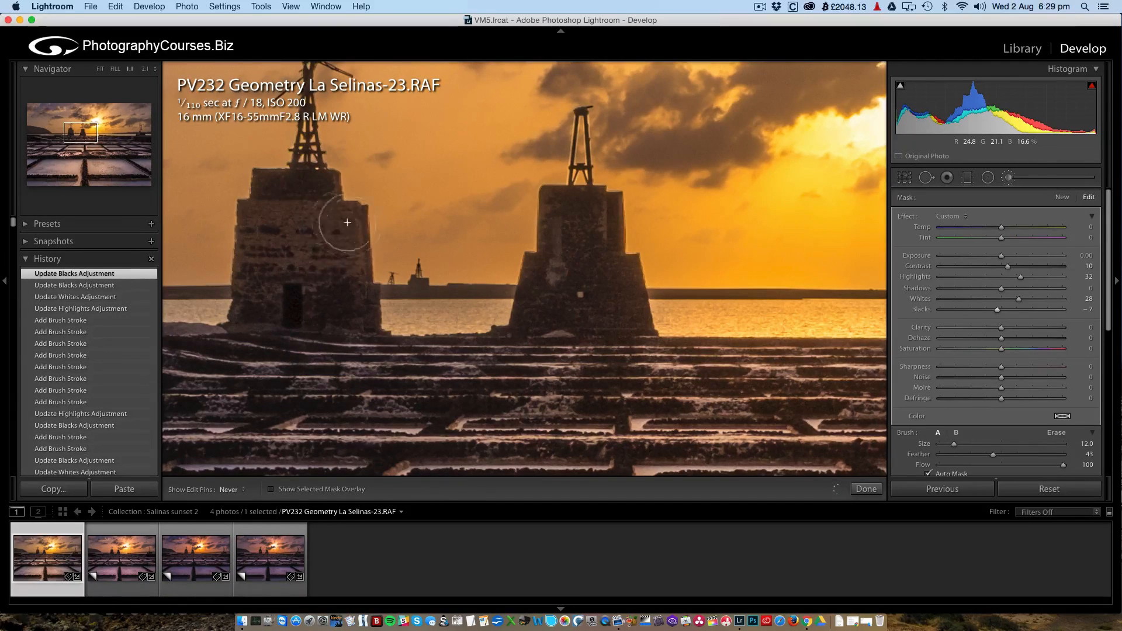
key(h)
mouse_move(472, 272)
mouse_down()
mouse_move(456, 292)
mouse_move(464, 282)
mouse_up()
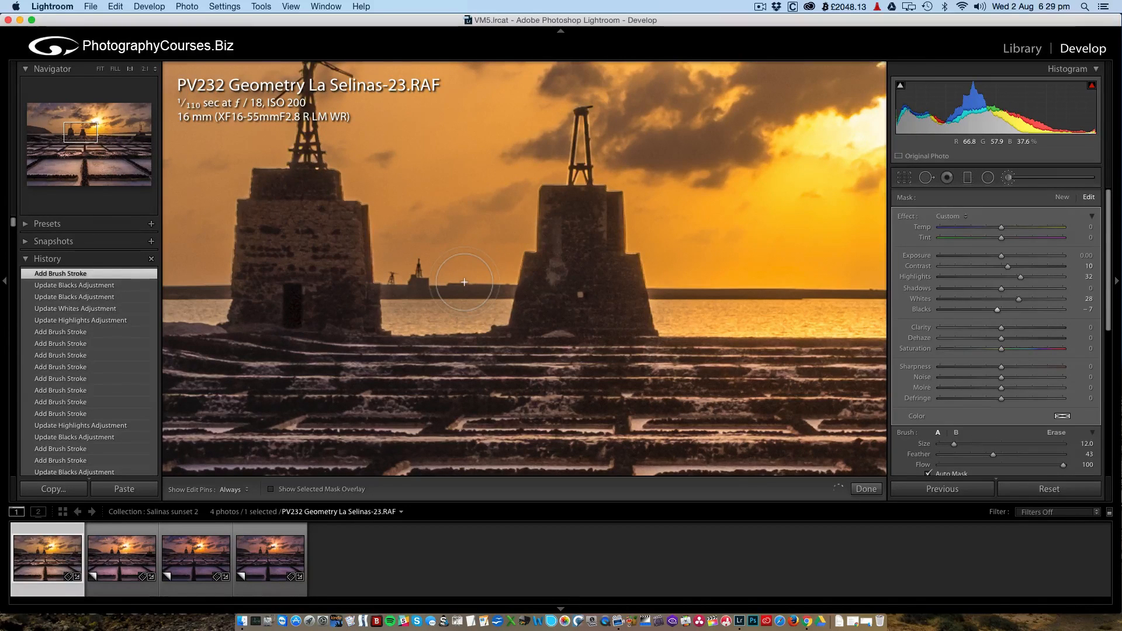
key(z)
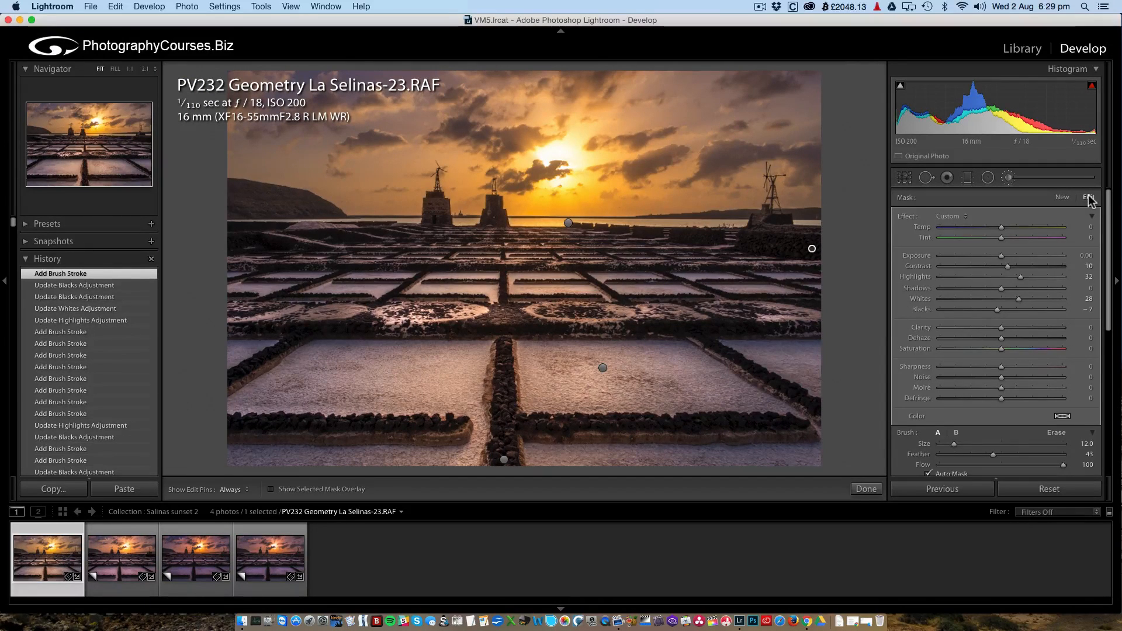
click(1009, 179)
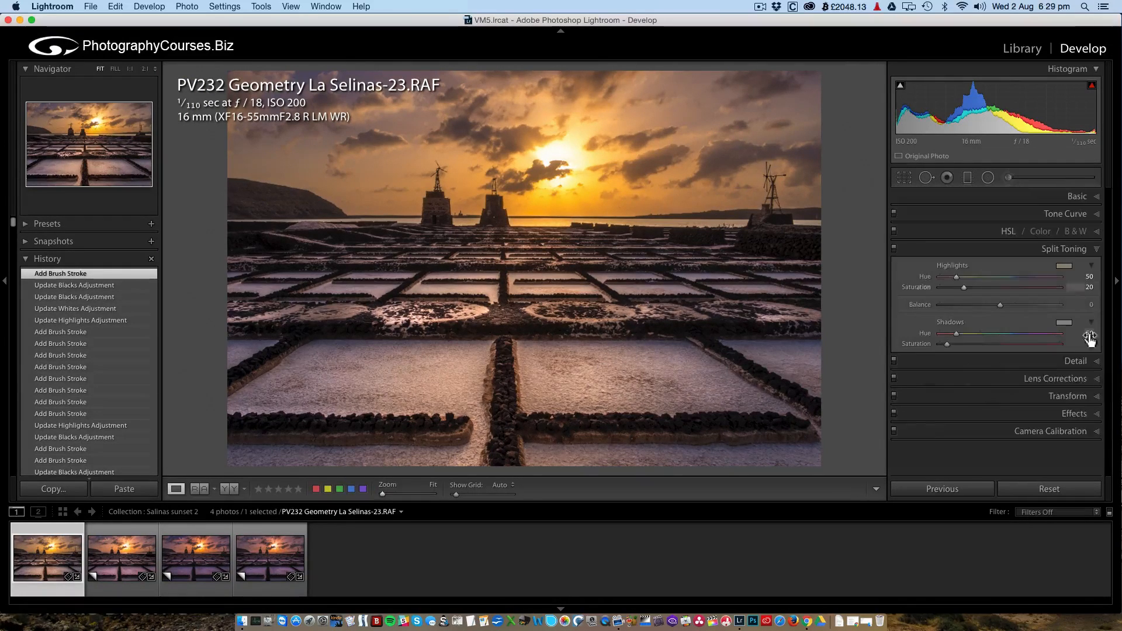
- Set the sharpening Amount to 29 while inspecting the walls and windmills at 1:1
click(1098, 362)
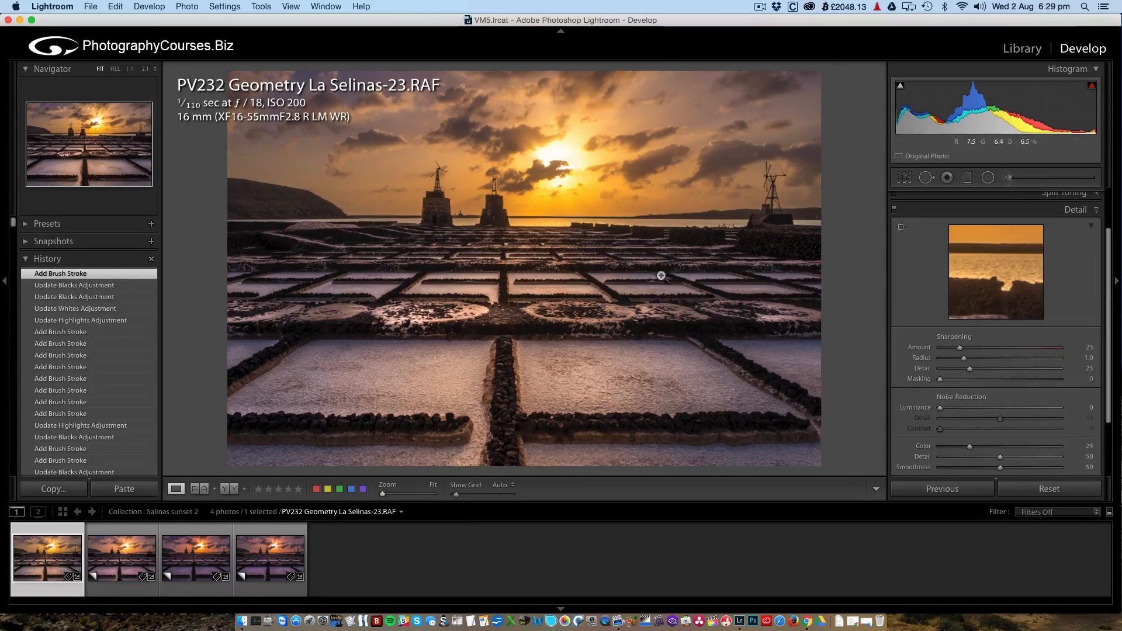
click(768, 227)
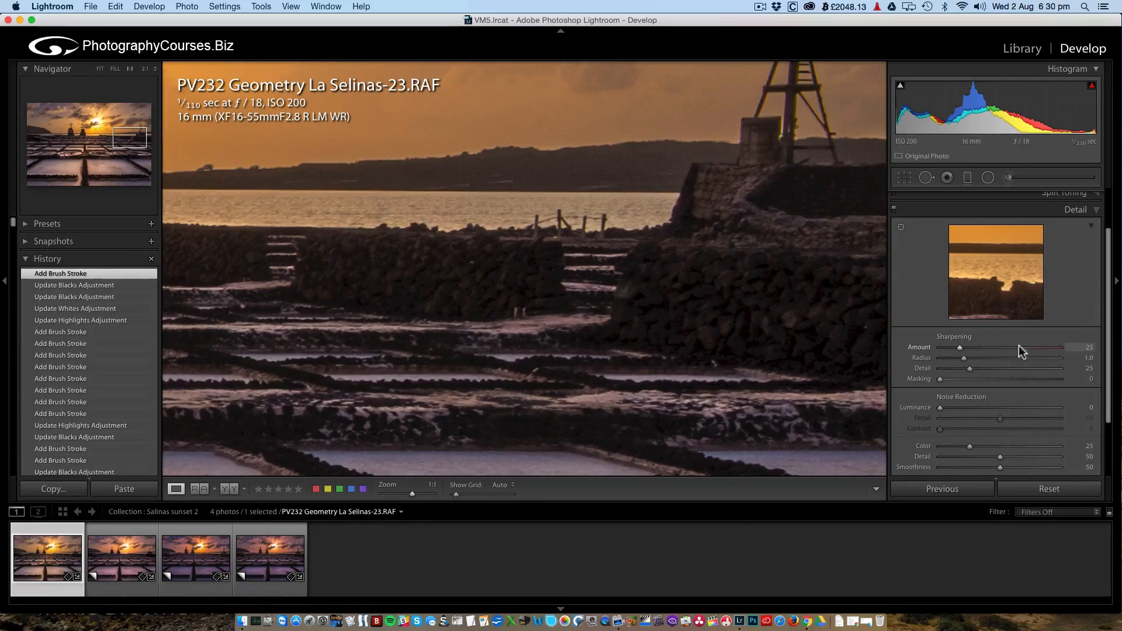
drag(428, 263, 783, 283)
drag(525, 256, 819, 268)
drag(512, 154, 634, 327)
drag(503, 258, 674, 273)
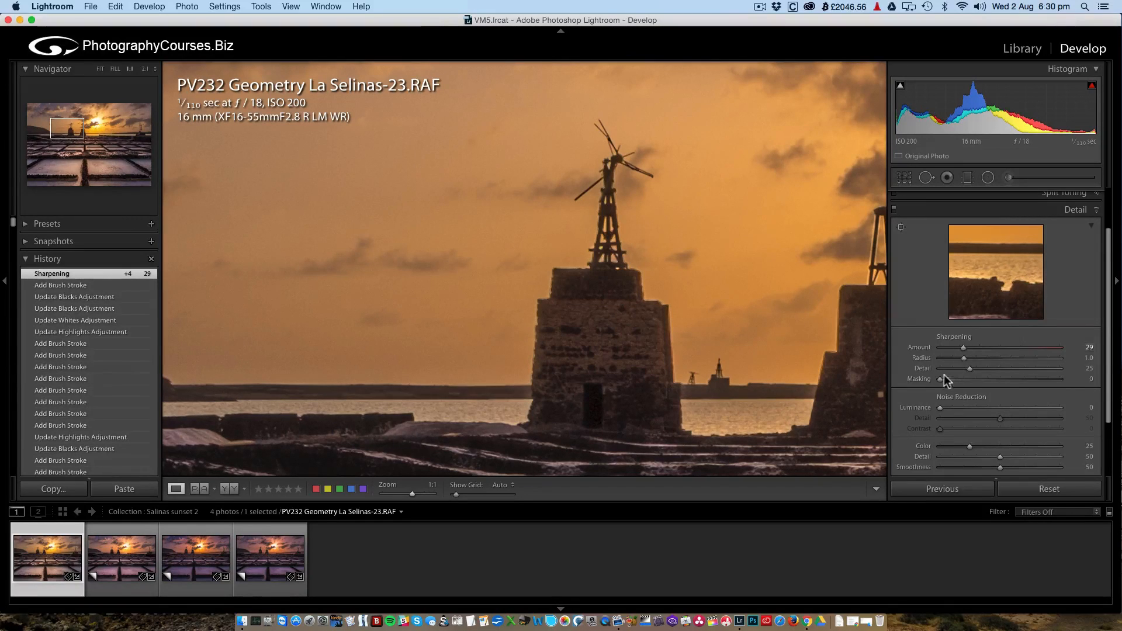
- Set the sharpening Masking to 73 with the mask preview shown over the whole photo
click(734, 305)
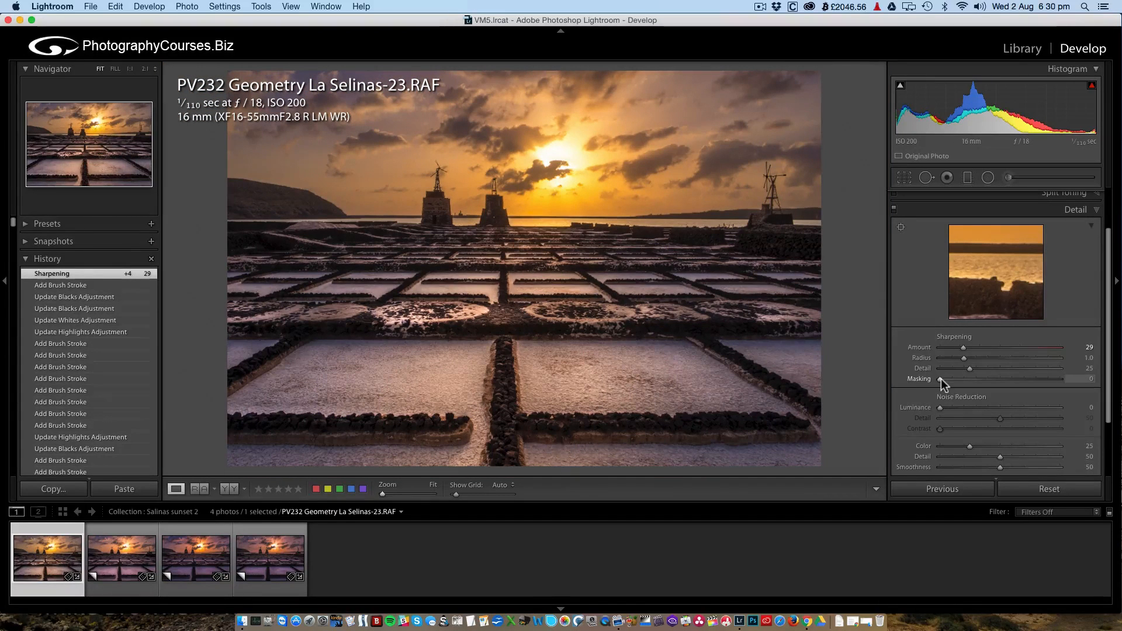
alt+drag(941, 378, 1029, 375)
key(alt)
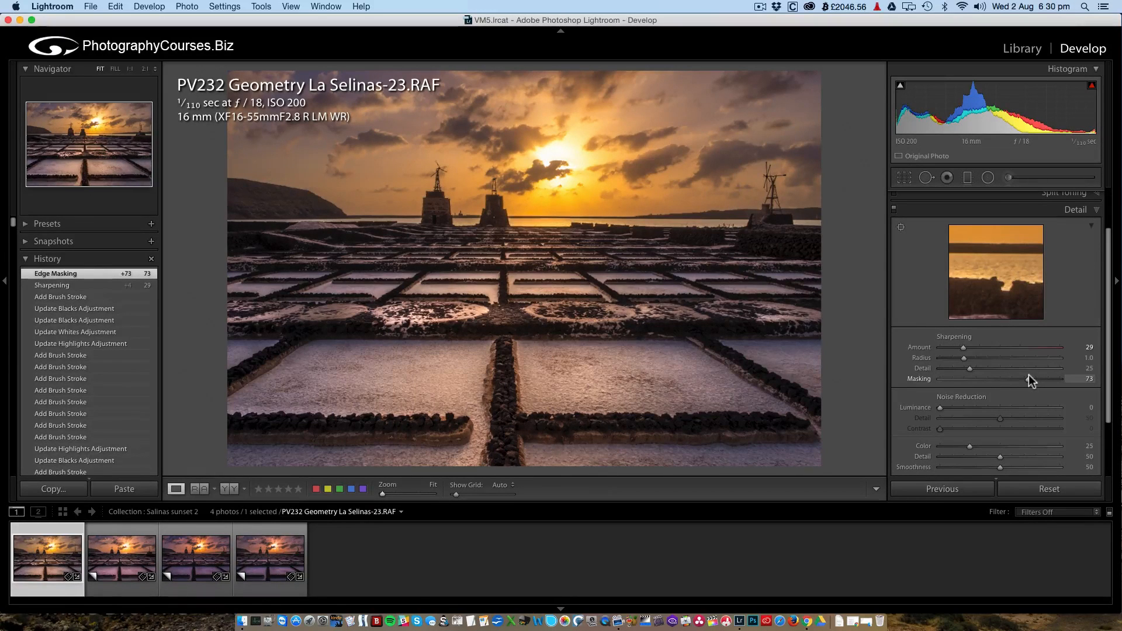
- Compare the finished edit with the three virtual copies of the photo and return to the original RAF file
click(97, 547)
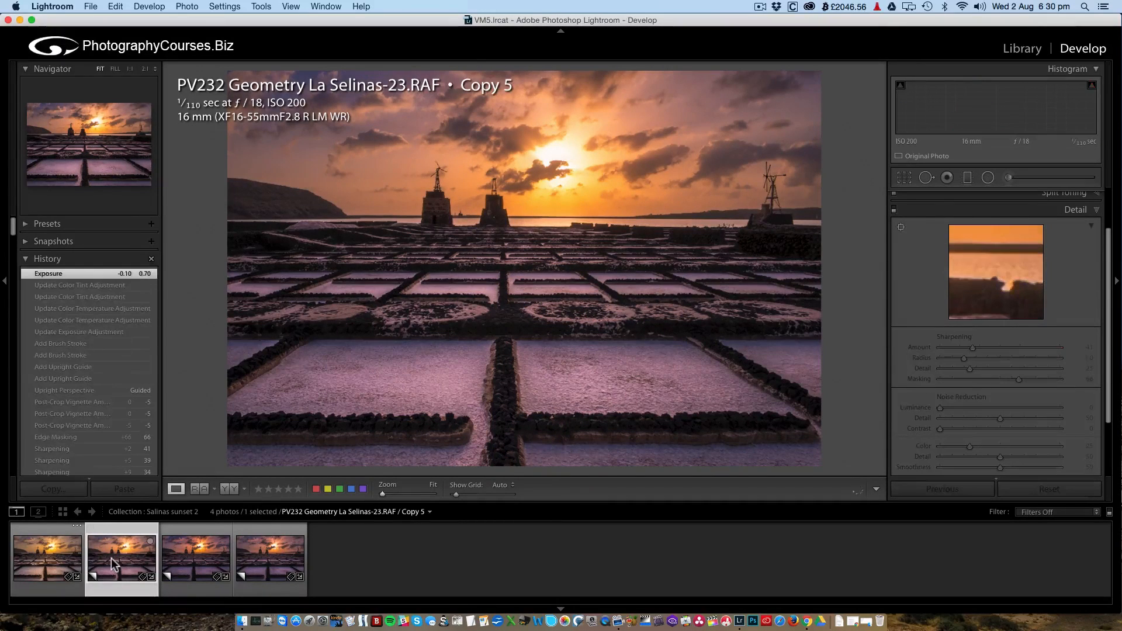
click(54, 563)
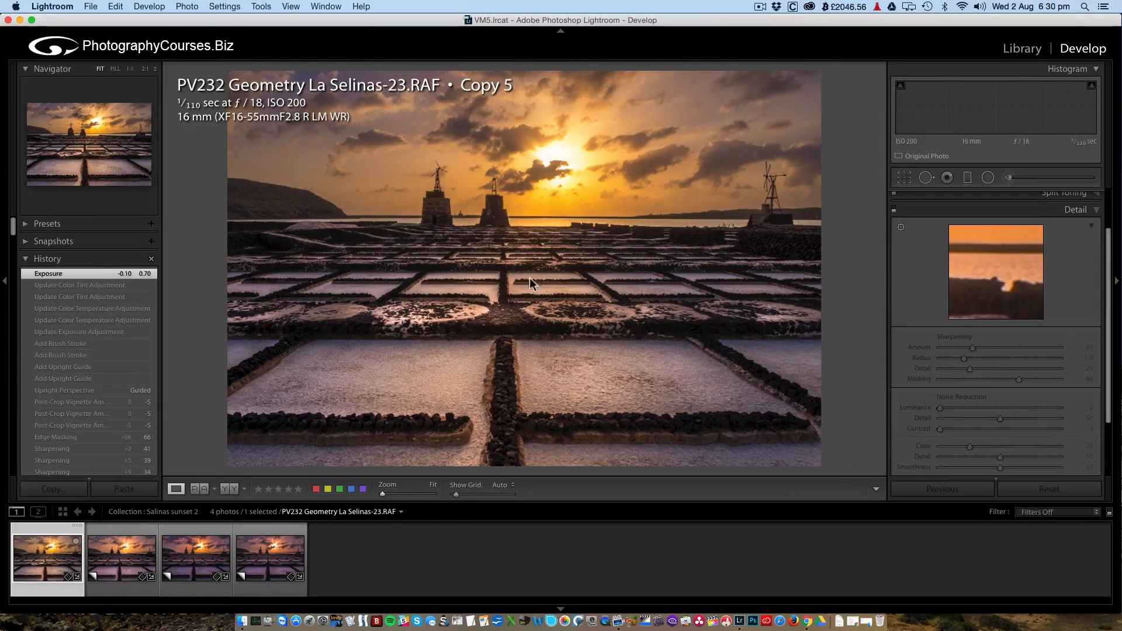
click(111, 554)
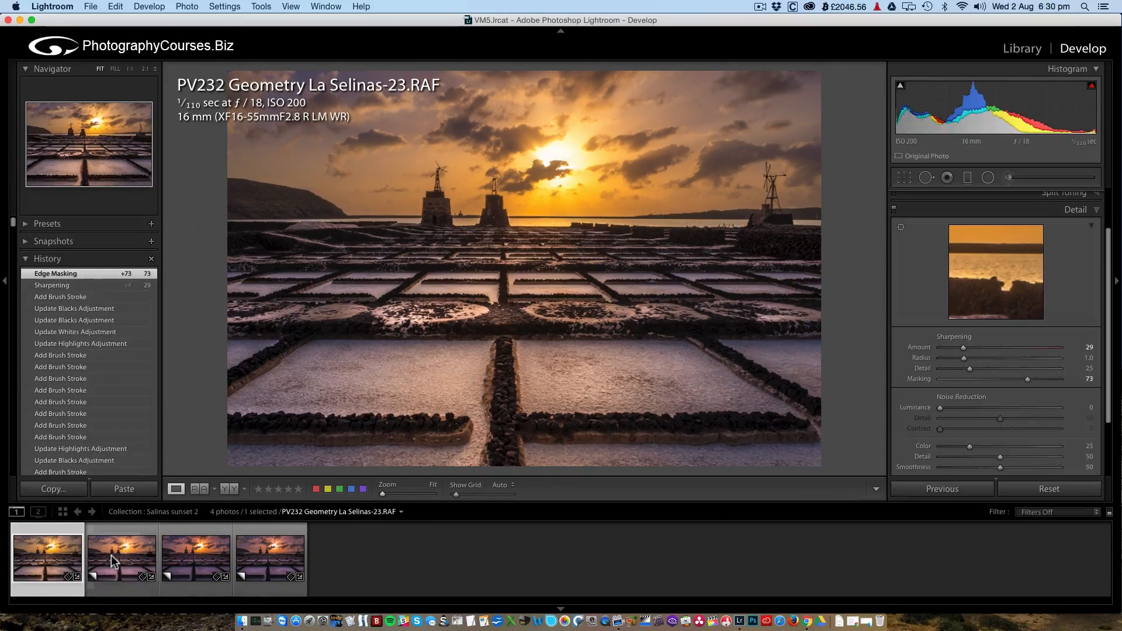
click(192, 555)
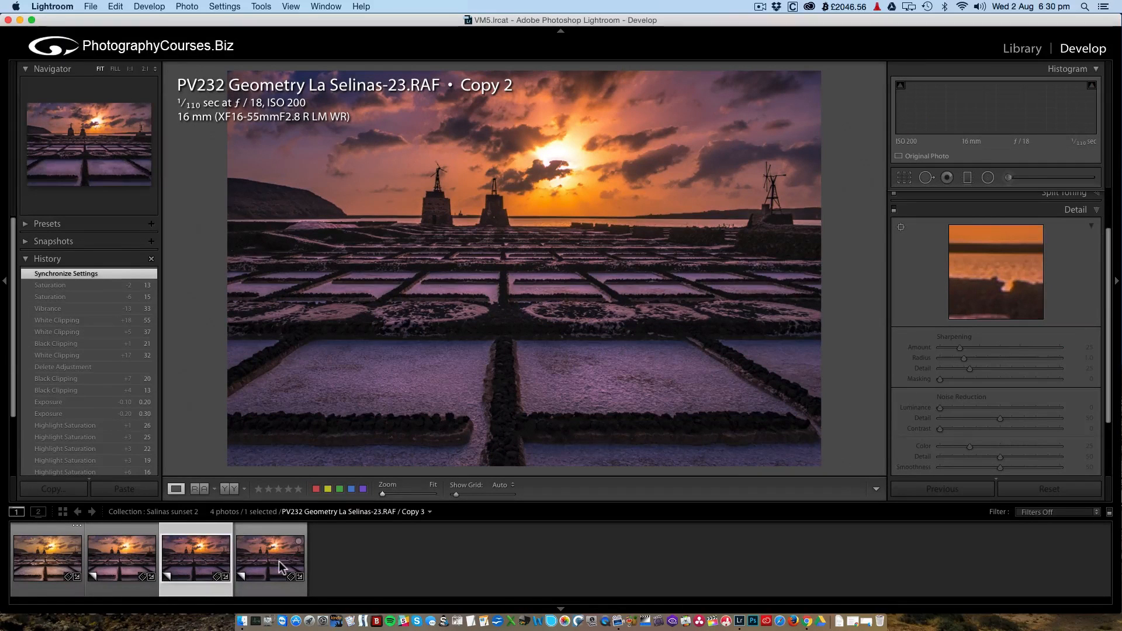
click(278, 561)
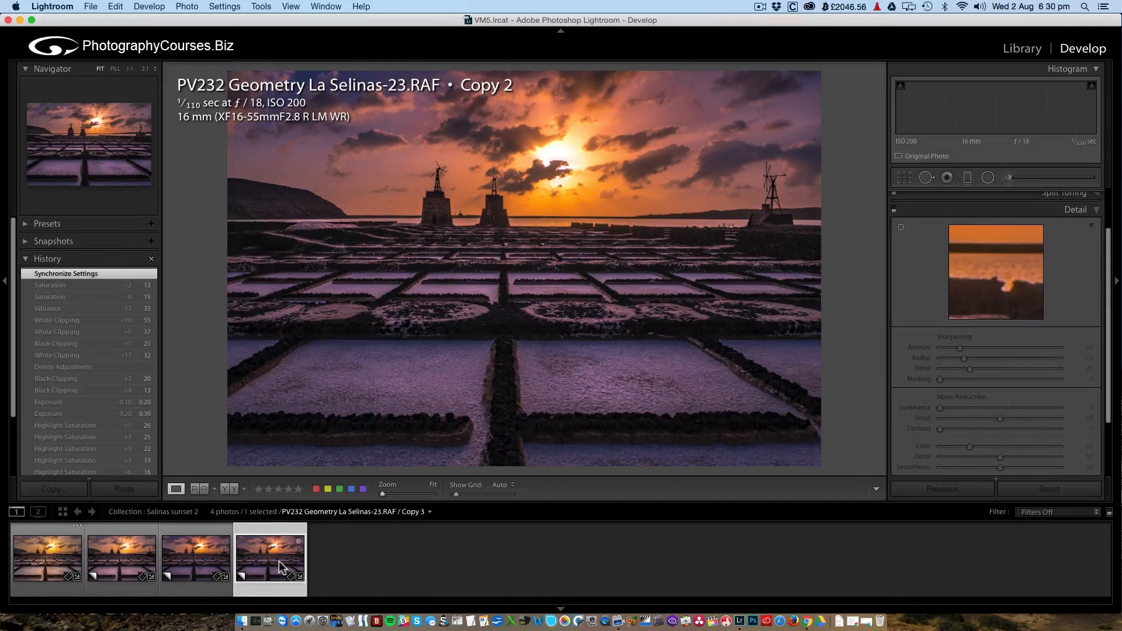
click(195, 562)
click(135, 559)
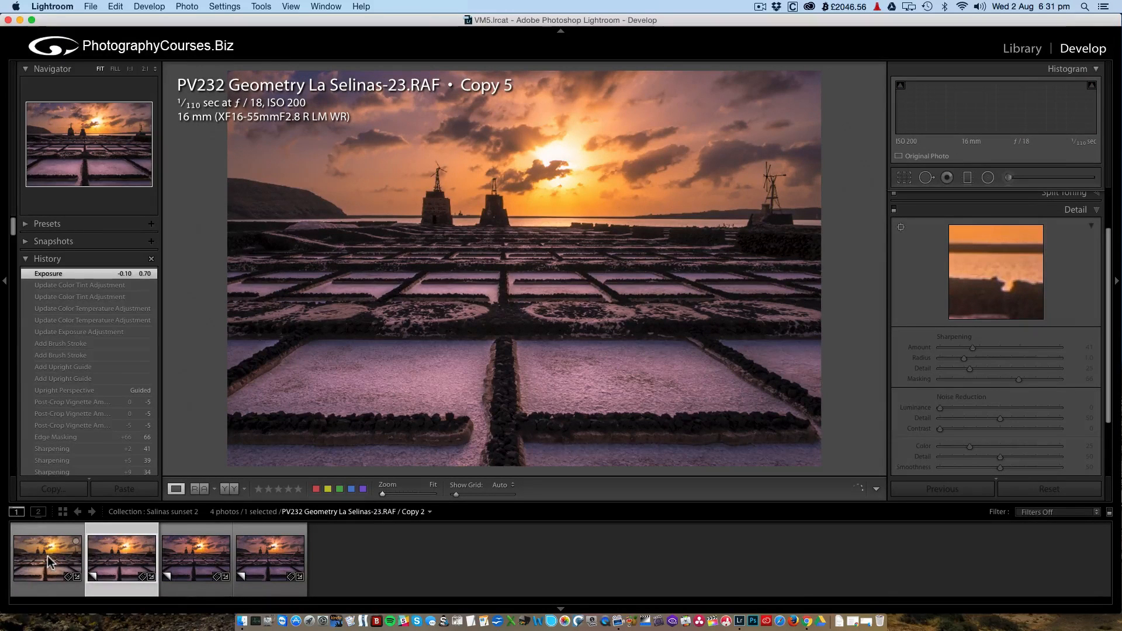
click(55, 554)
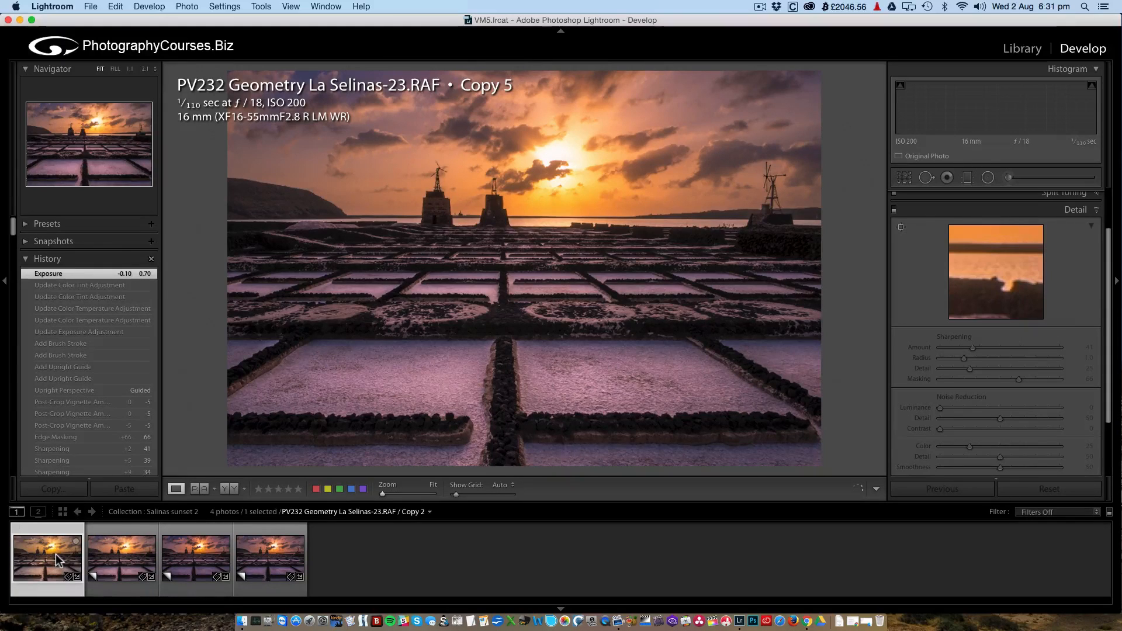